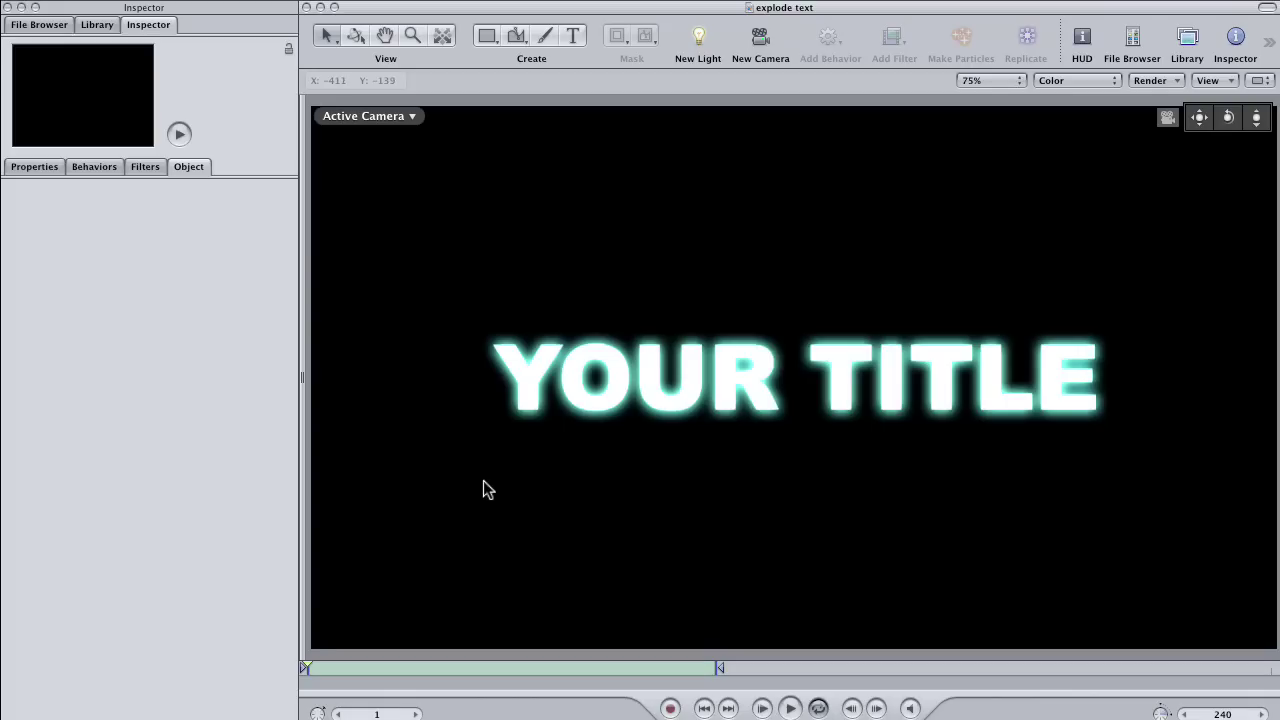
- Play the finished 'explode text' project to watch YOUR TITLE burst into glowing particles
key(space)
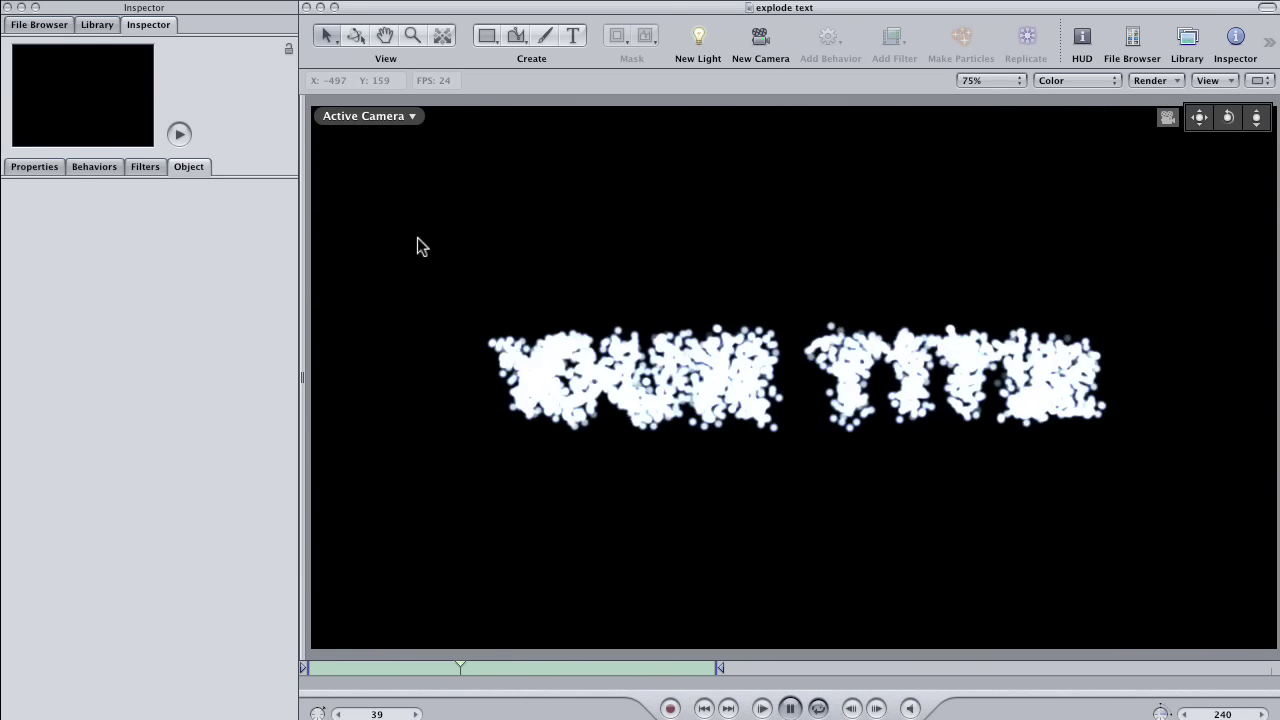
- Stop the preview and switch to the empty Untitled project window
key(space)
click(420, 10)
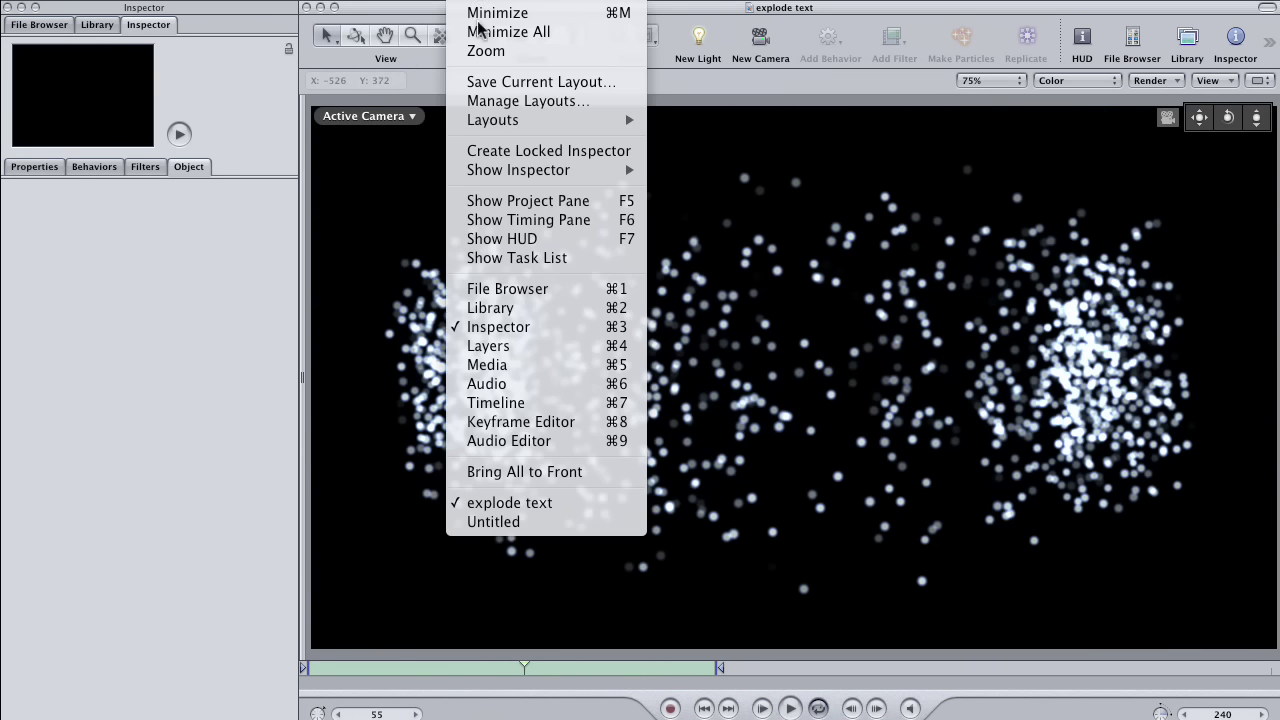
click(474, 530)
- Add a text layer on the canvas reading 'YOUR TITLE'
click(572, 35)
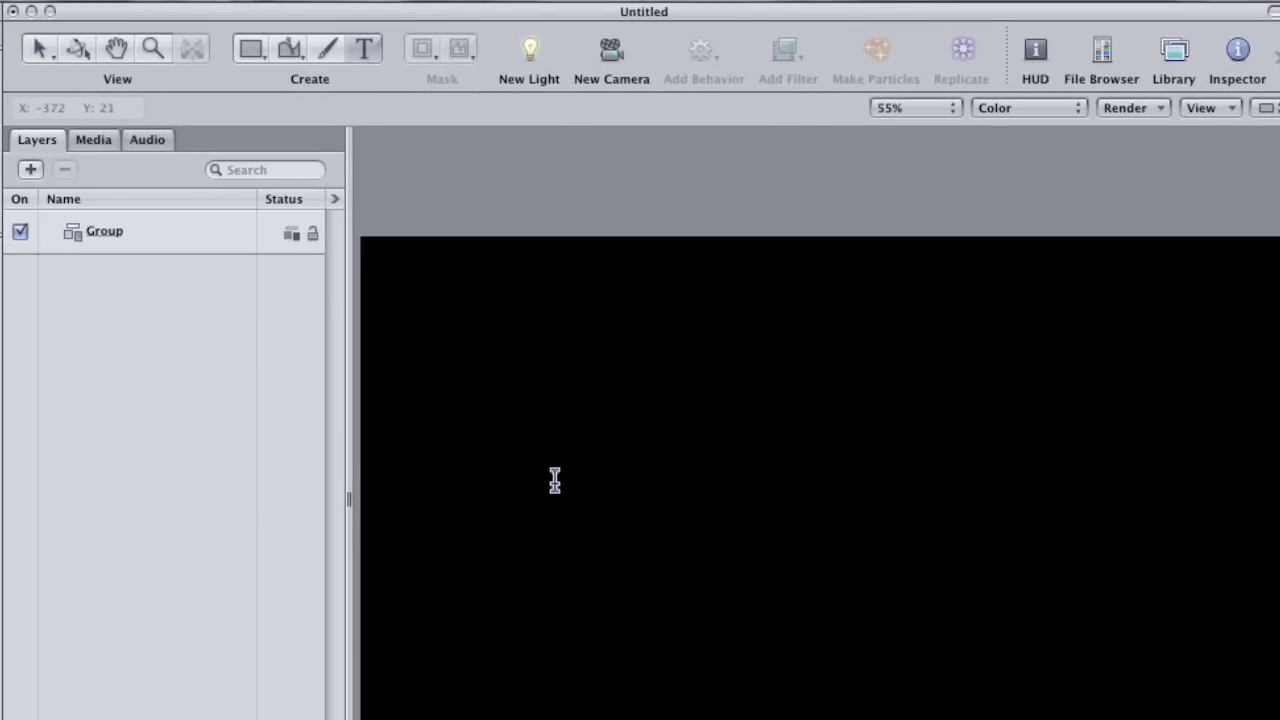
click(553, 478)
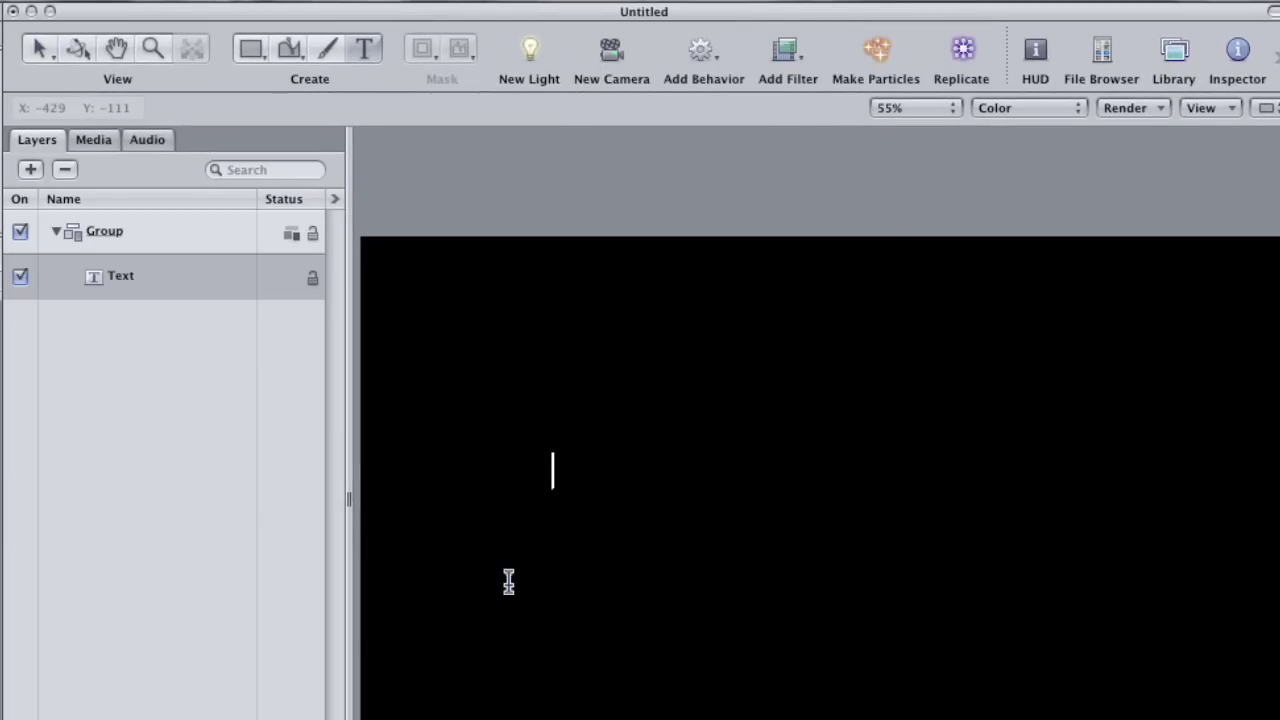
text(YOUR TITLE)
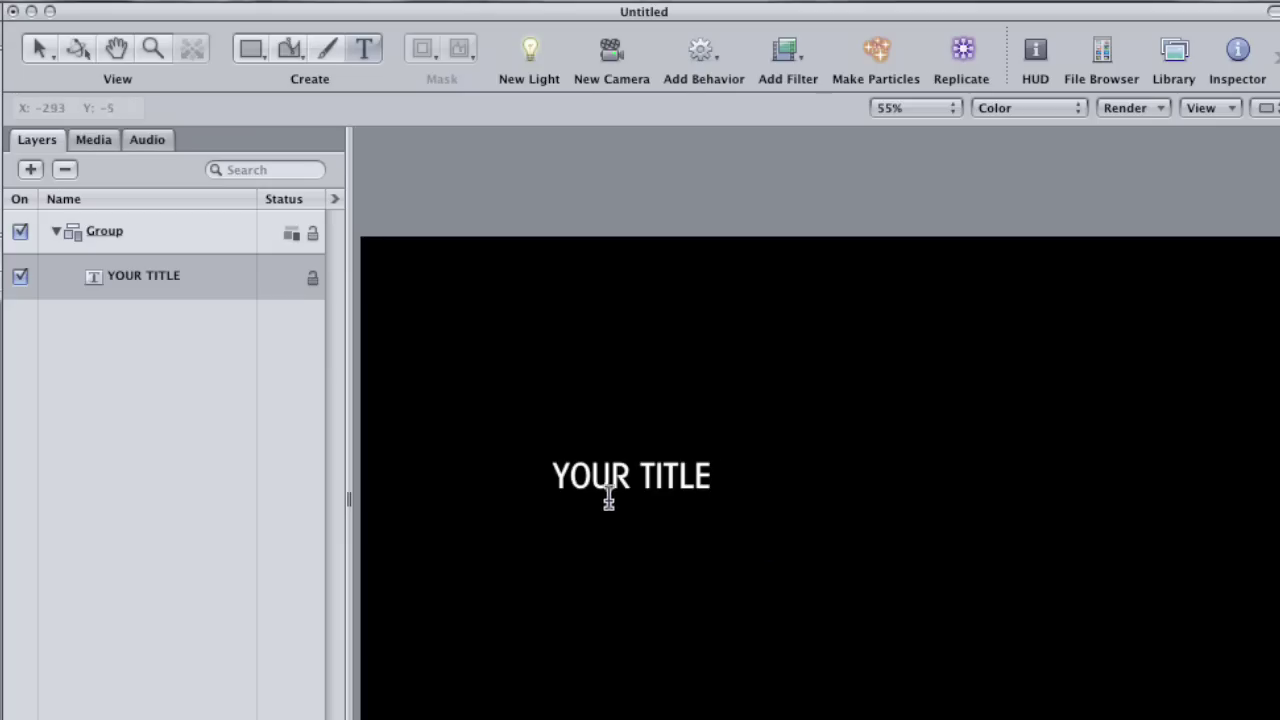
- Set the title's font to Arial Black at about 125 pt
key(Escape)
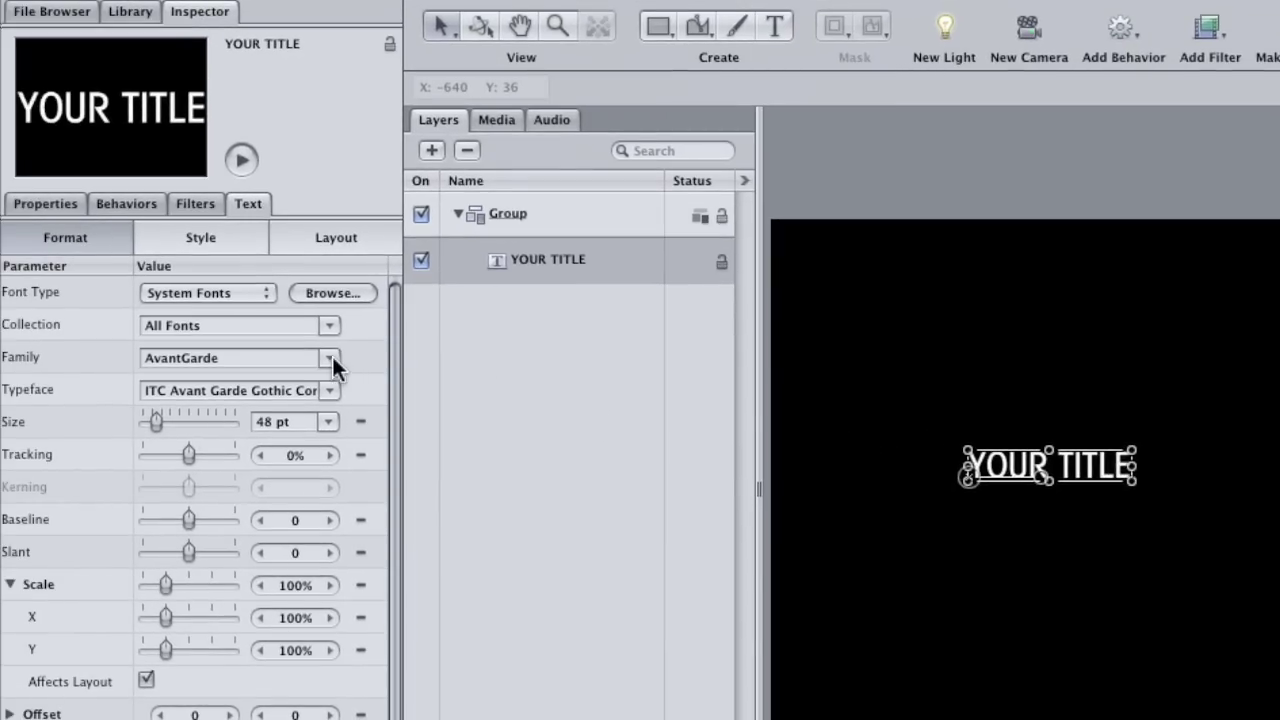
click(331, 360)
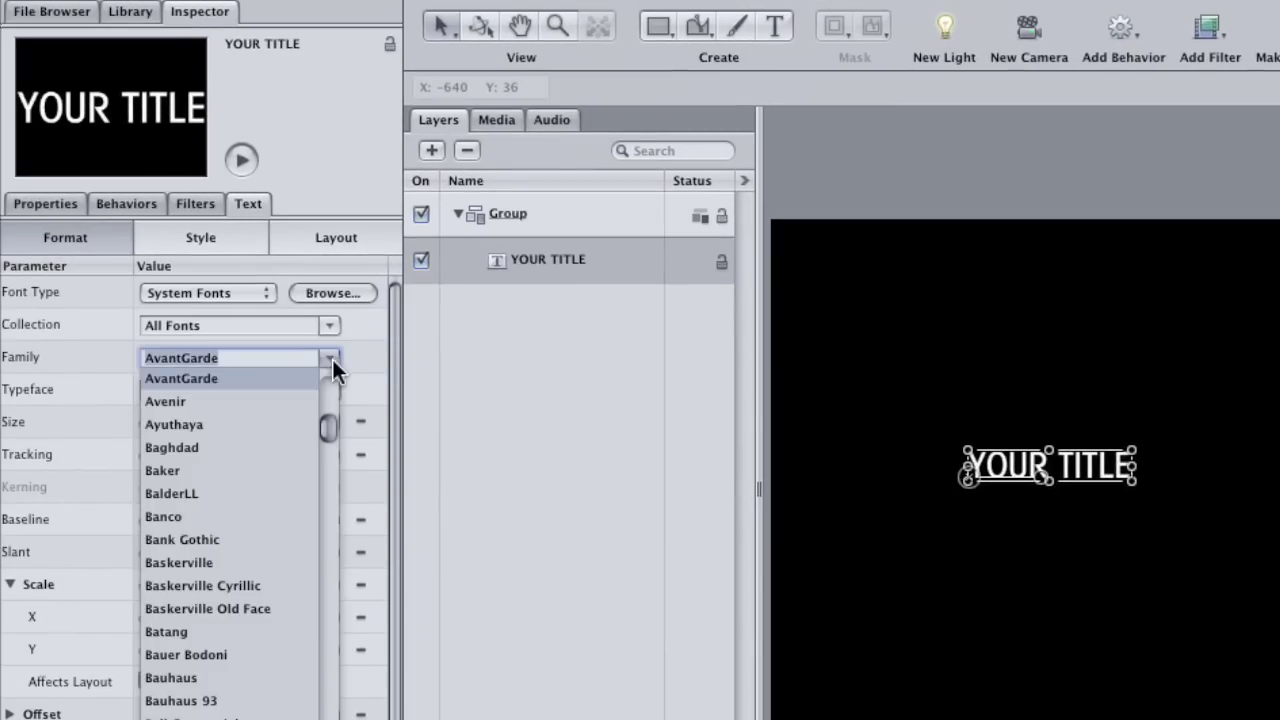
mouse_move(334, 407)
mouse_down()
mouse_move(332, 436)
mouse_move(324, 421)
mouse_up()
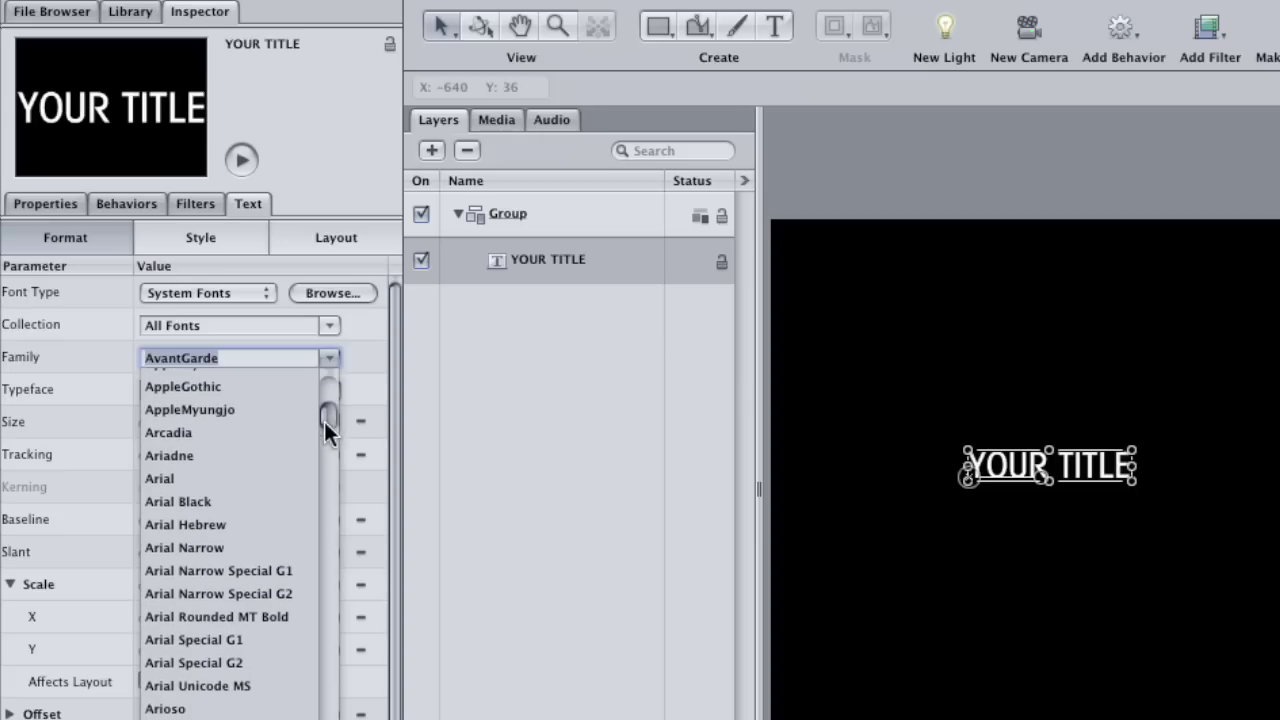
click(188, 501)
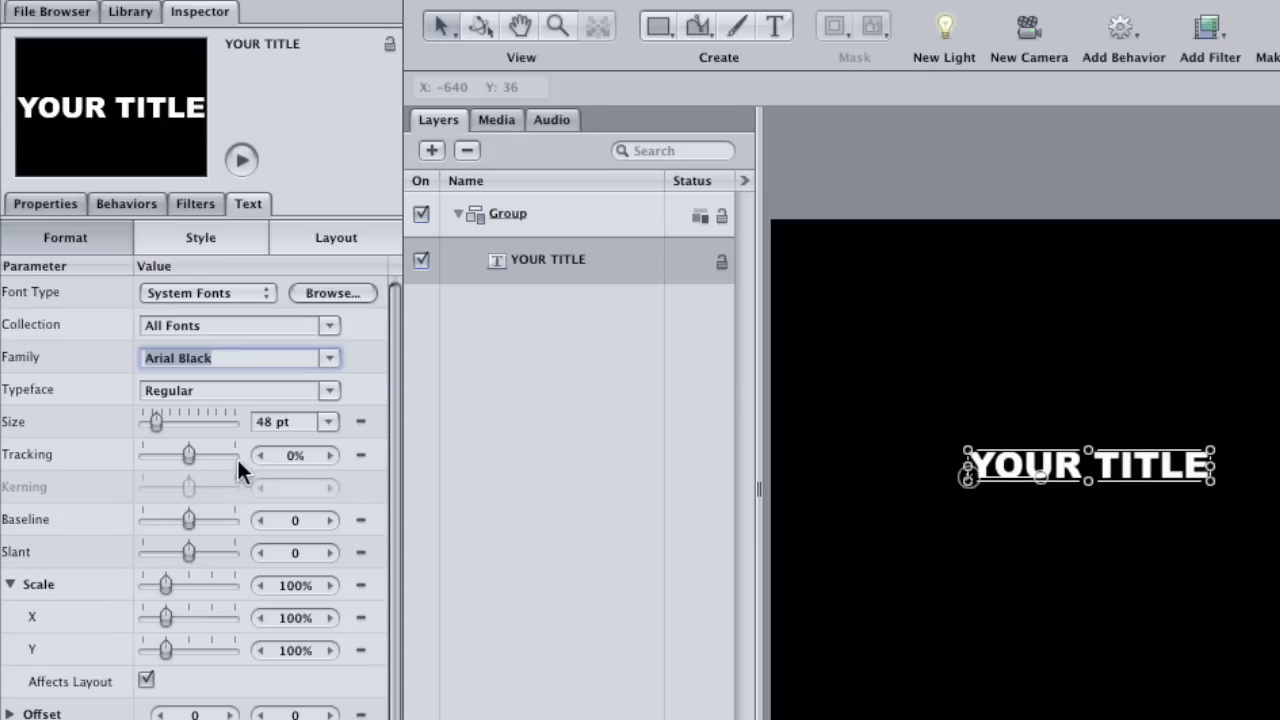
drag(159, 420, 182, 423)
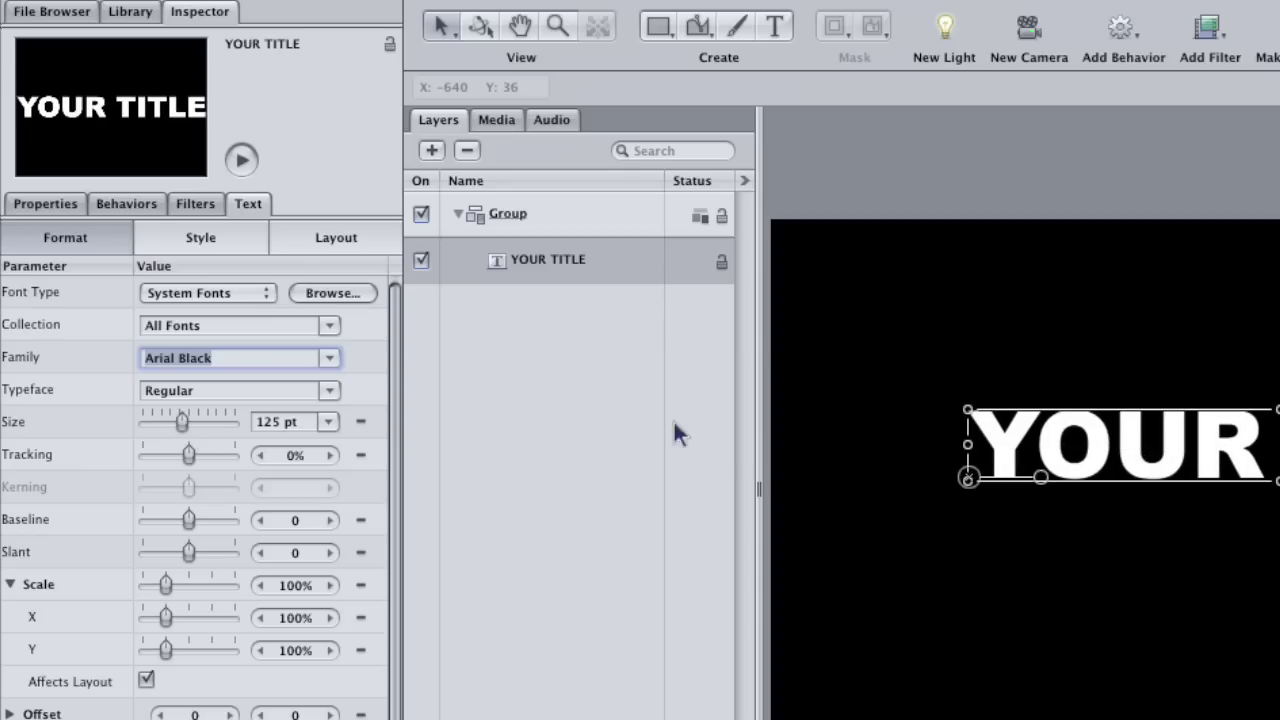
- Centre-align the title and move it to the middle of the canvas
click(293, 239)
click(219, 327)
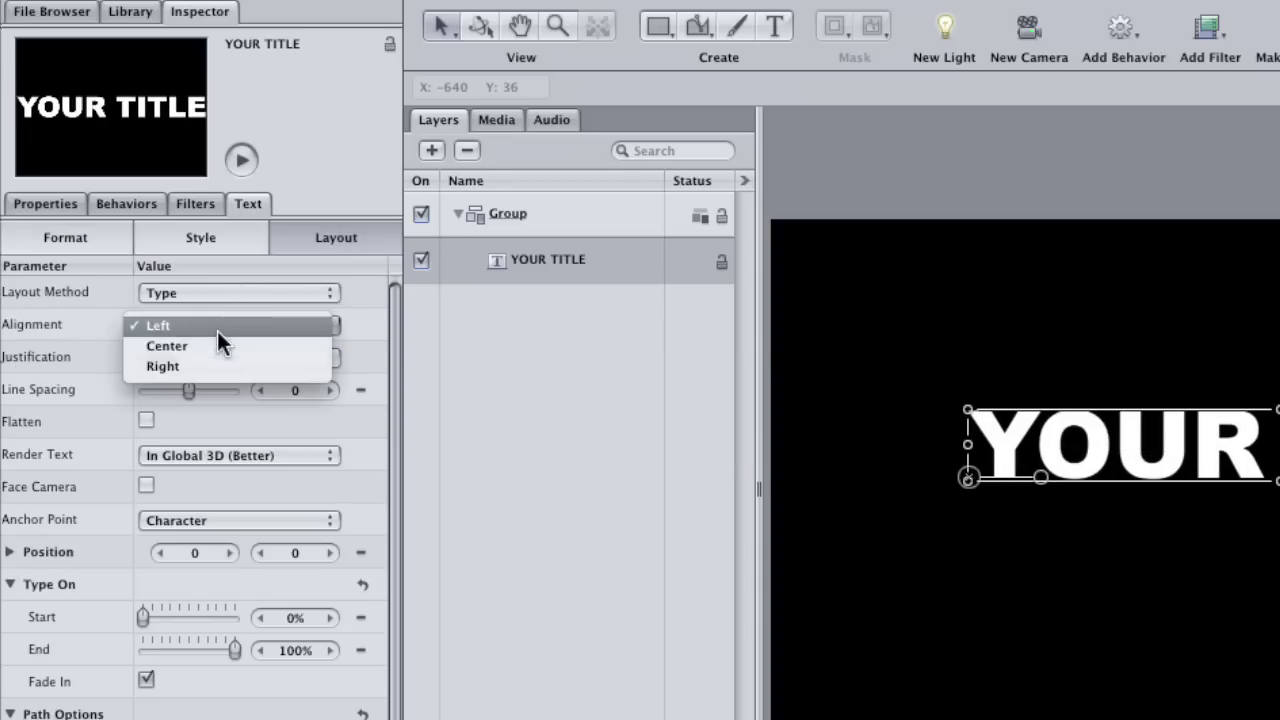
click(220, 343)
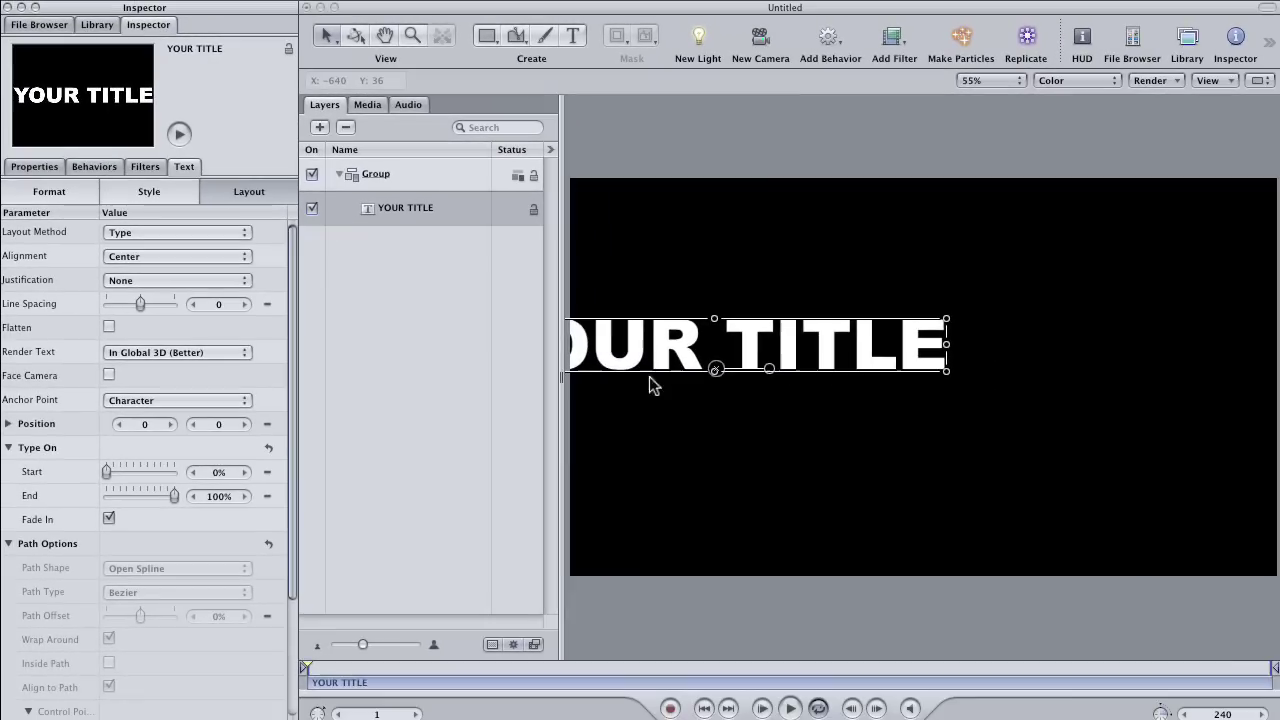
drag(683, 360, 895, 393)
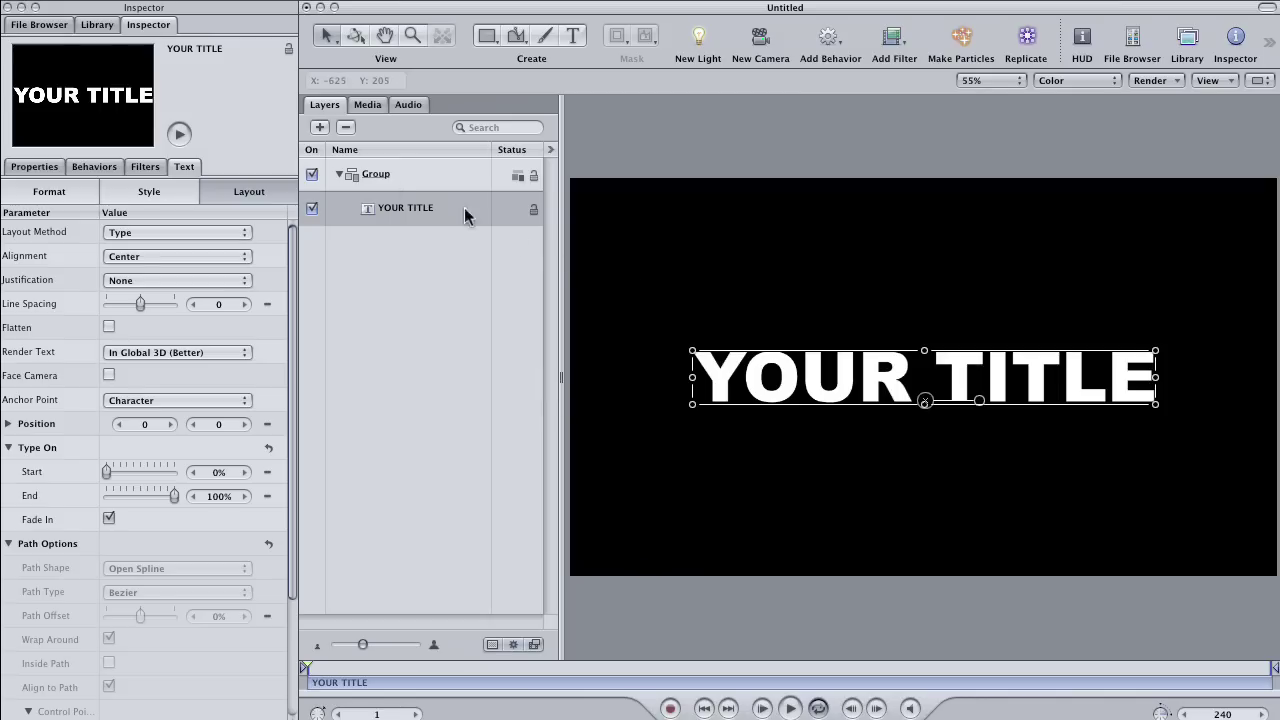
- Rename the title's group to TEXT
click(383, 178)
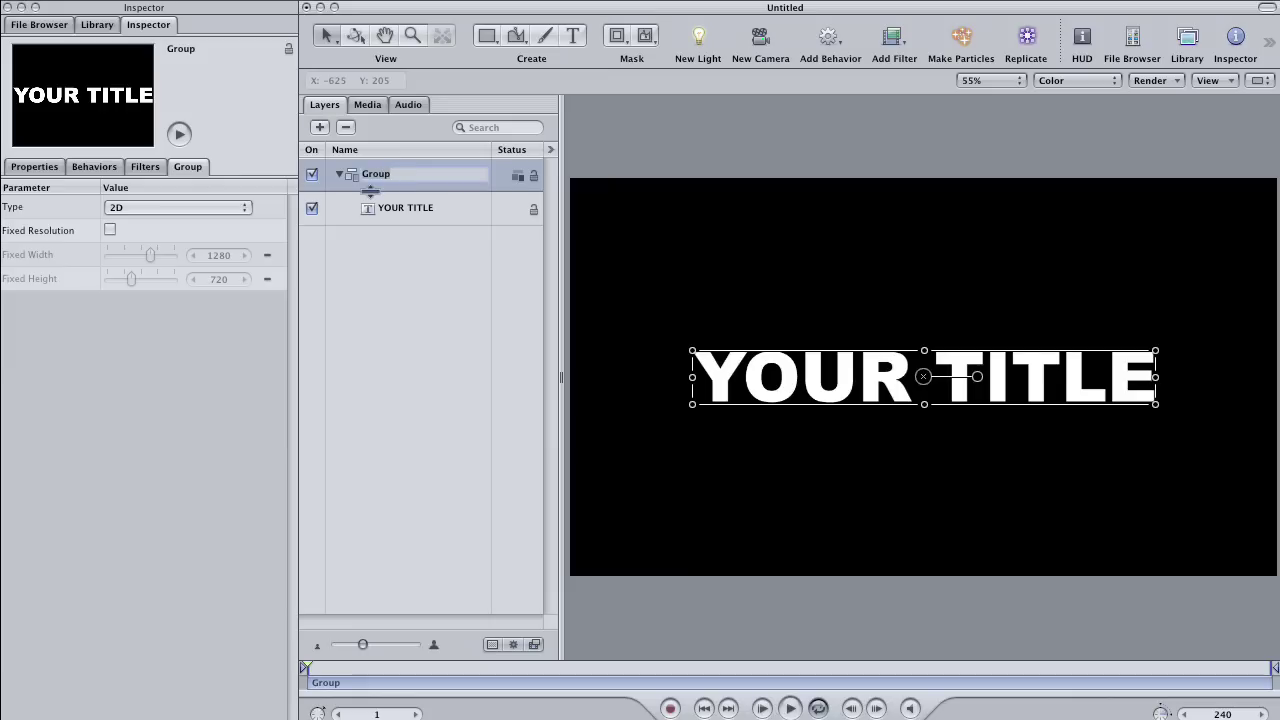
text(TEXT)
key(Return)
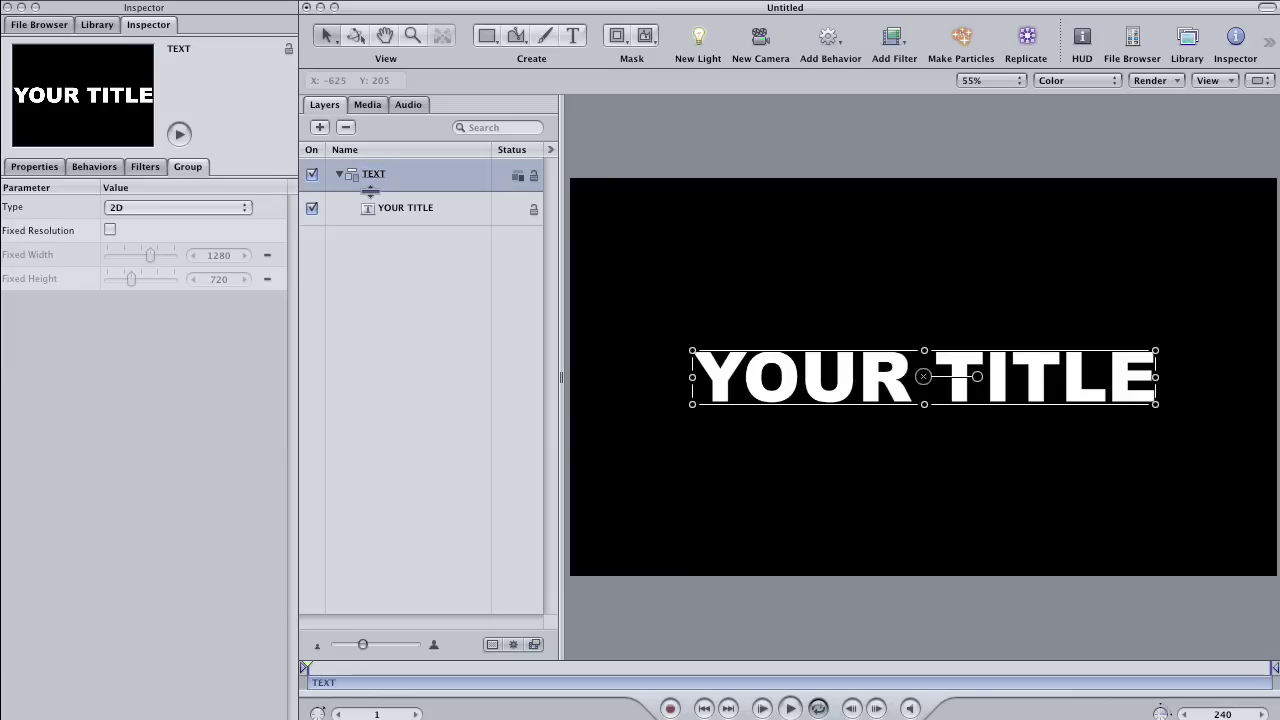
- Add a new empty group above it and name it SPARK
click(320, 127)
double_click(364, 184)
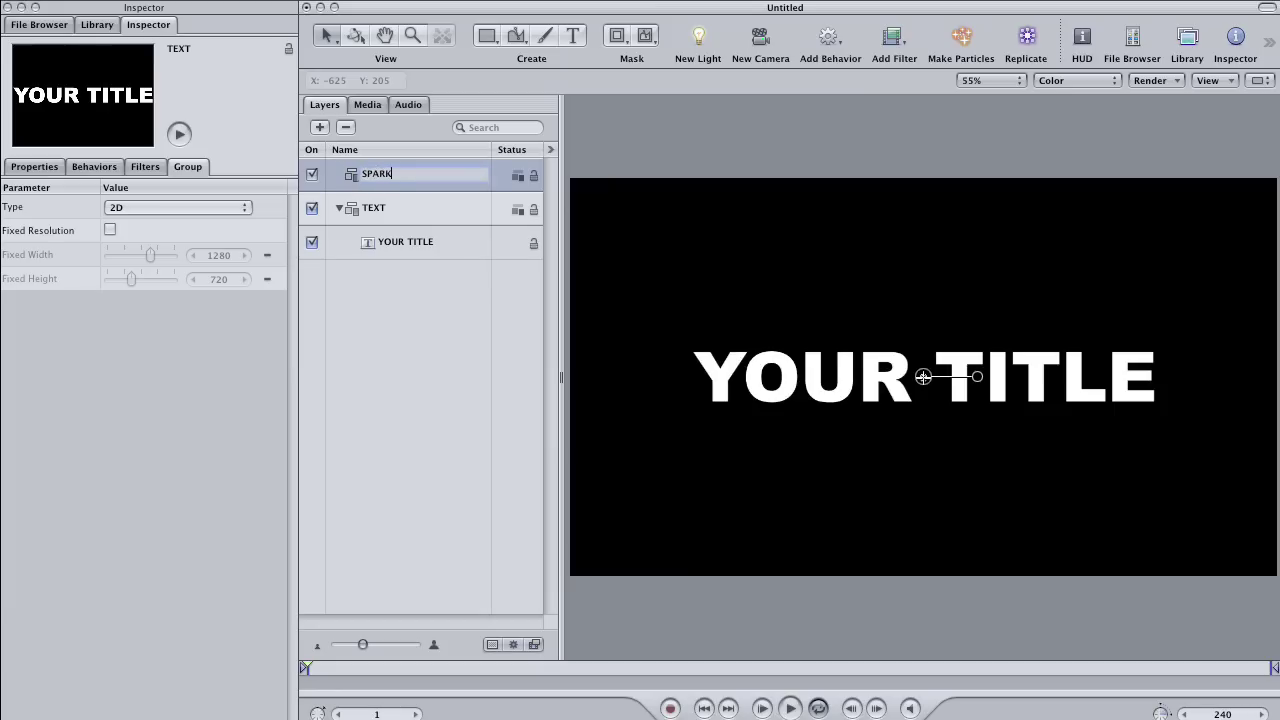
text(SPARK)
key(Return)
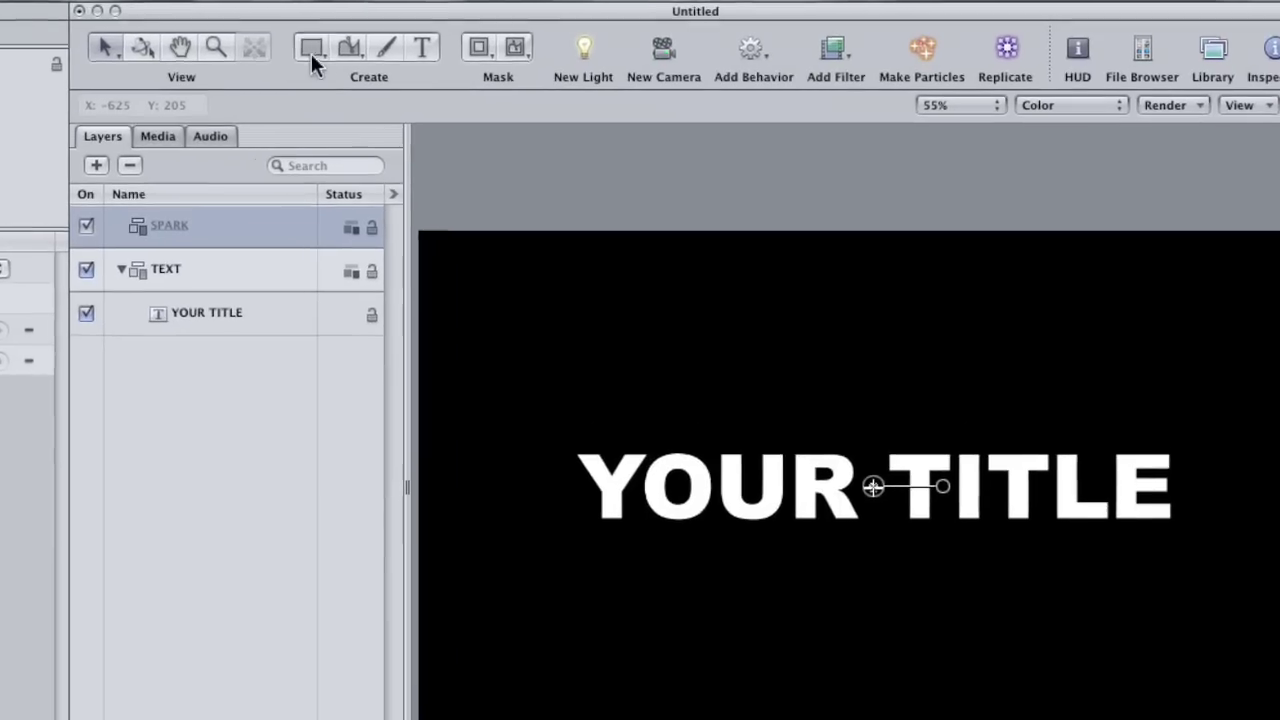
- Draw a small circle in the SPARK group and reset its position to 0, 0
drag(308, 51, 309, 101)
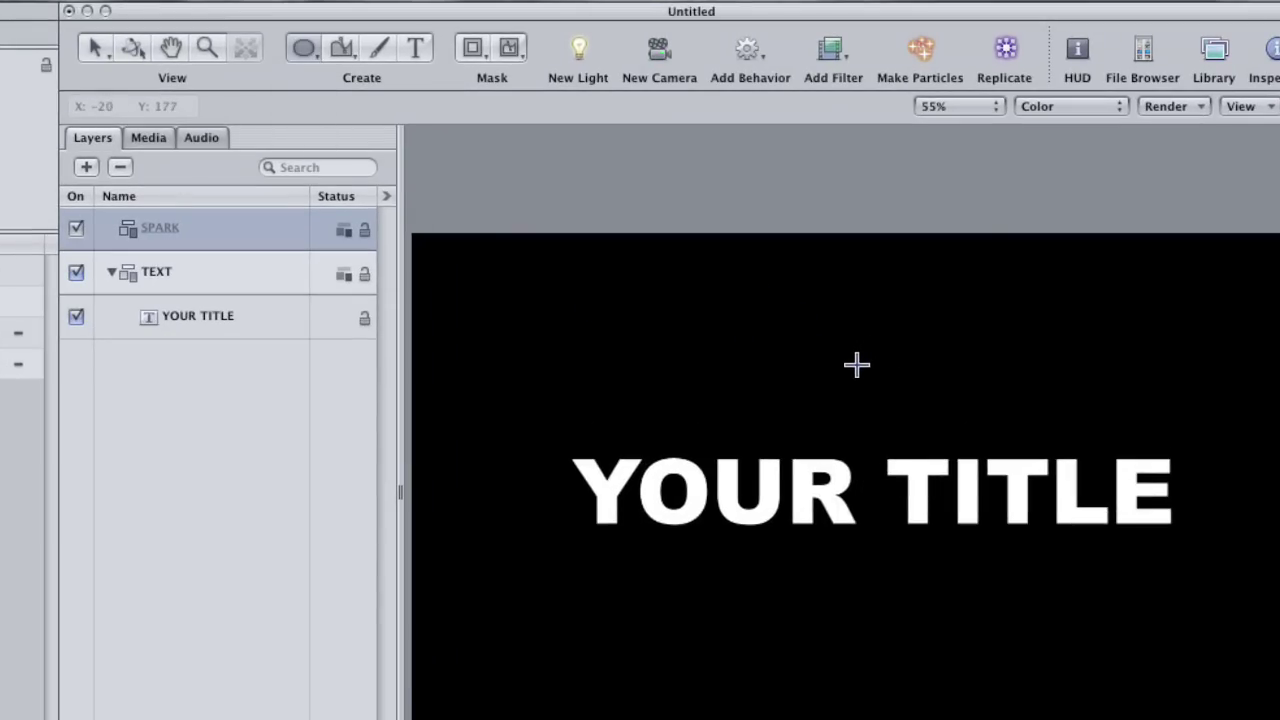
mouse_move(843, 346)
mouse_down()
mouse_move(894, 420)
mouse_move(864, 379)
mouse_up()
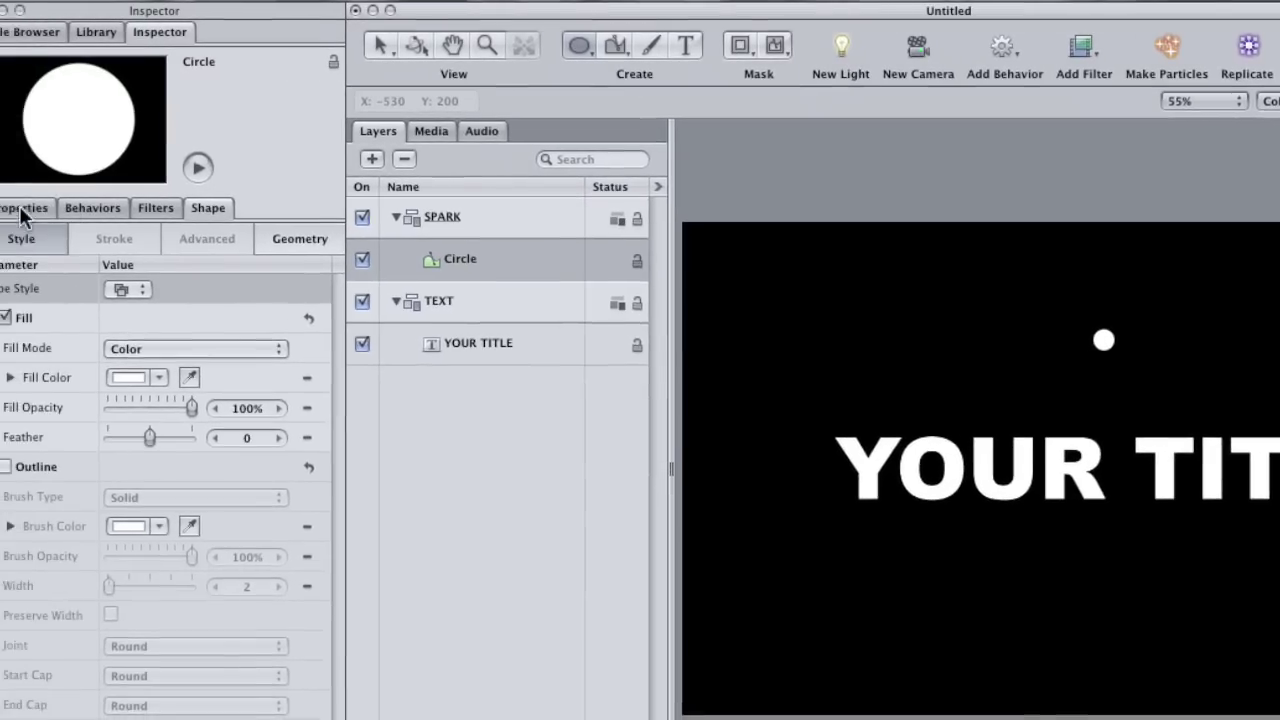
click(44, 207)
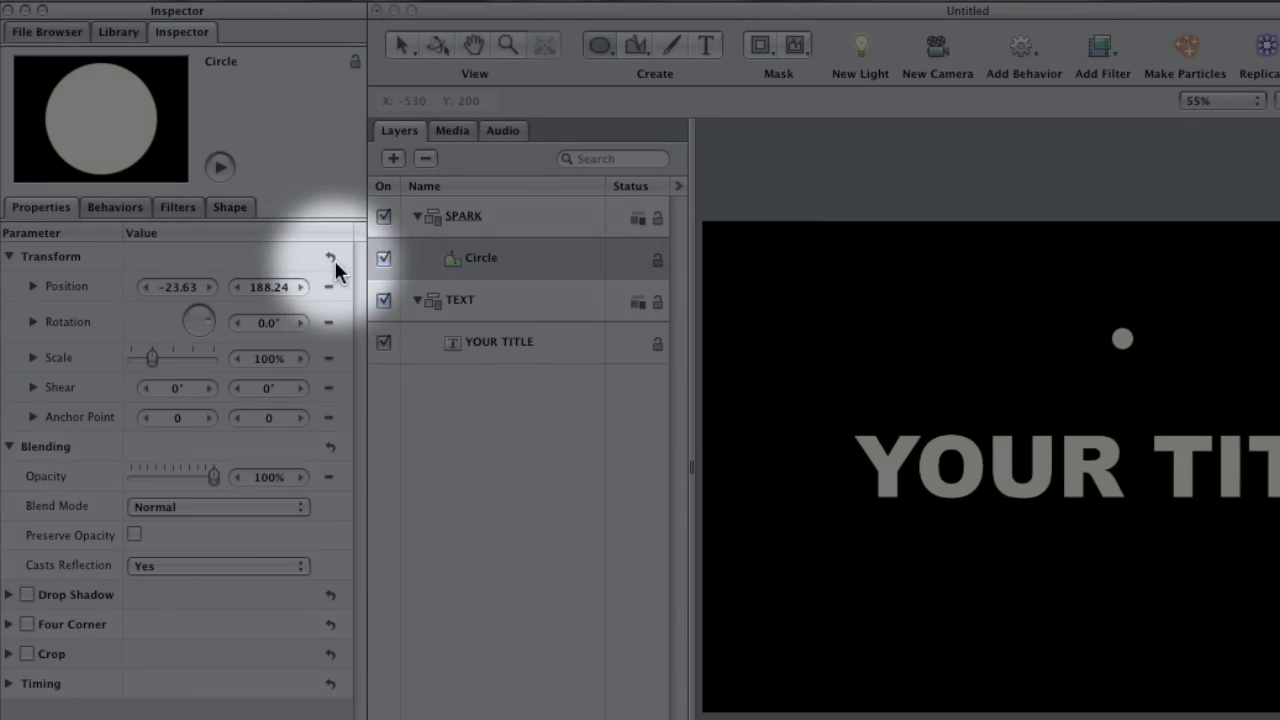
click(331, 257)
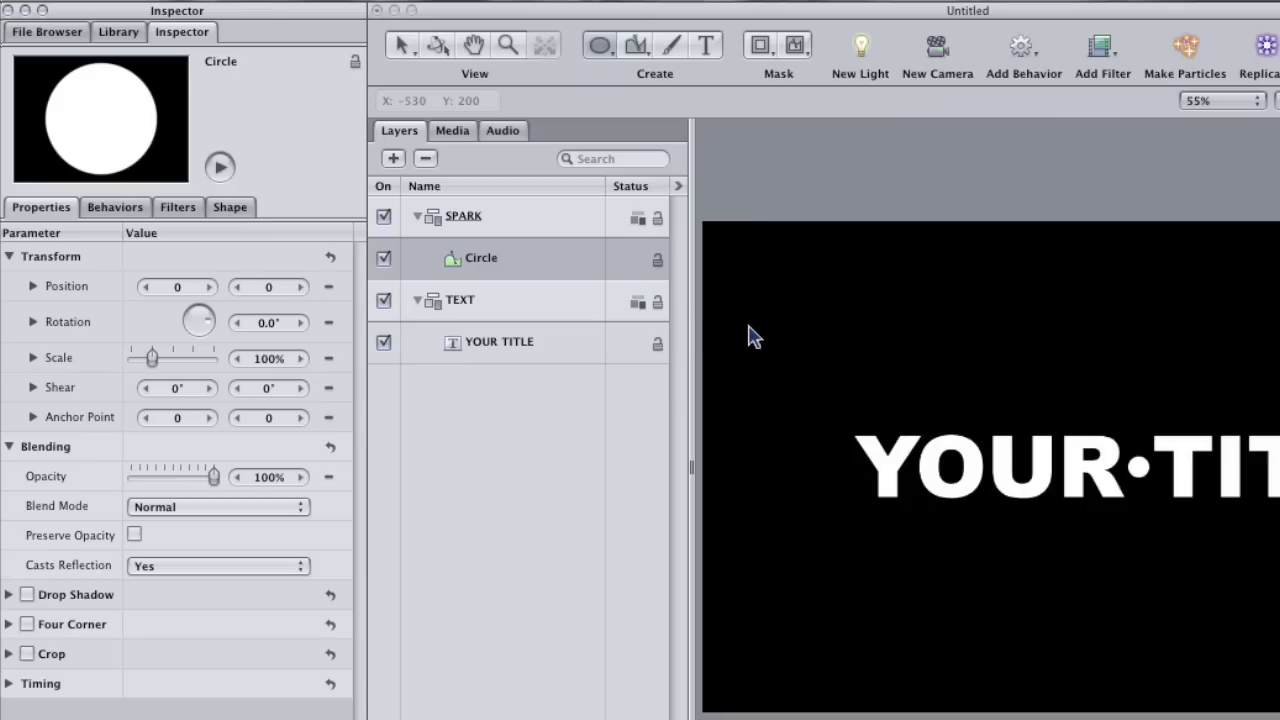
- Clone the circle, hide the TEXT group, and drag the clone to the circle's left
click(469, 258)
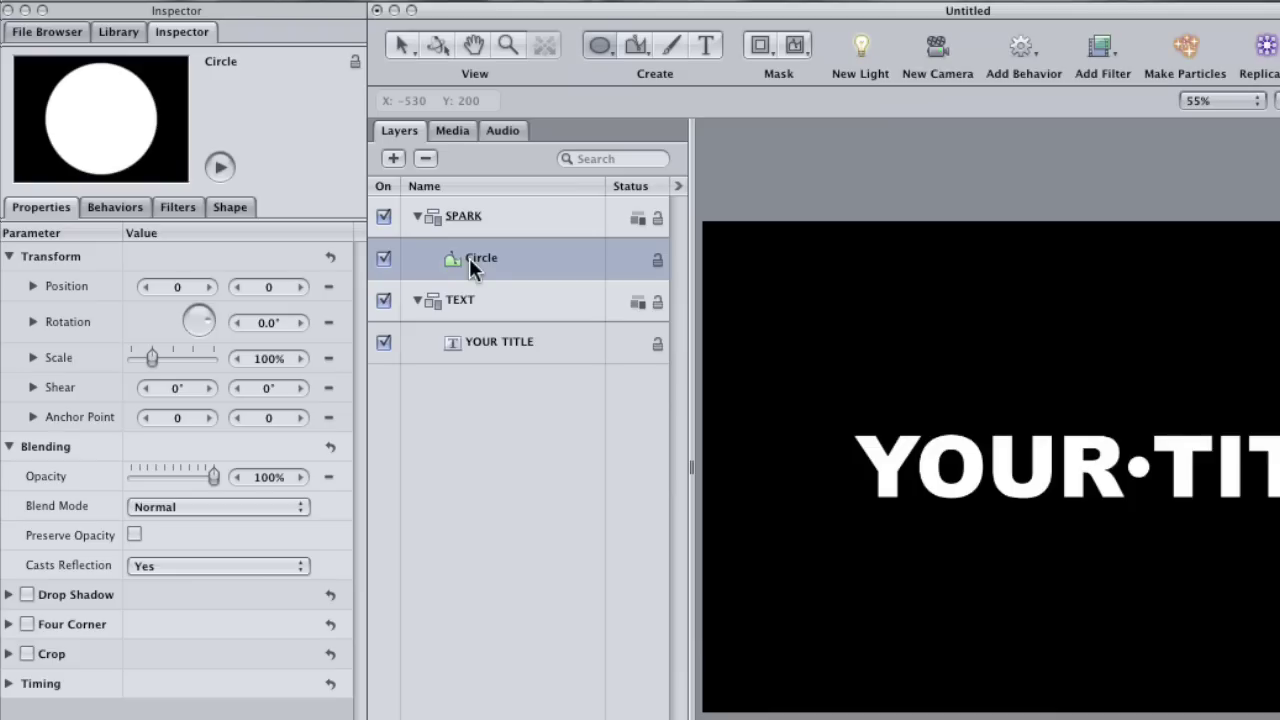
key(k)
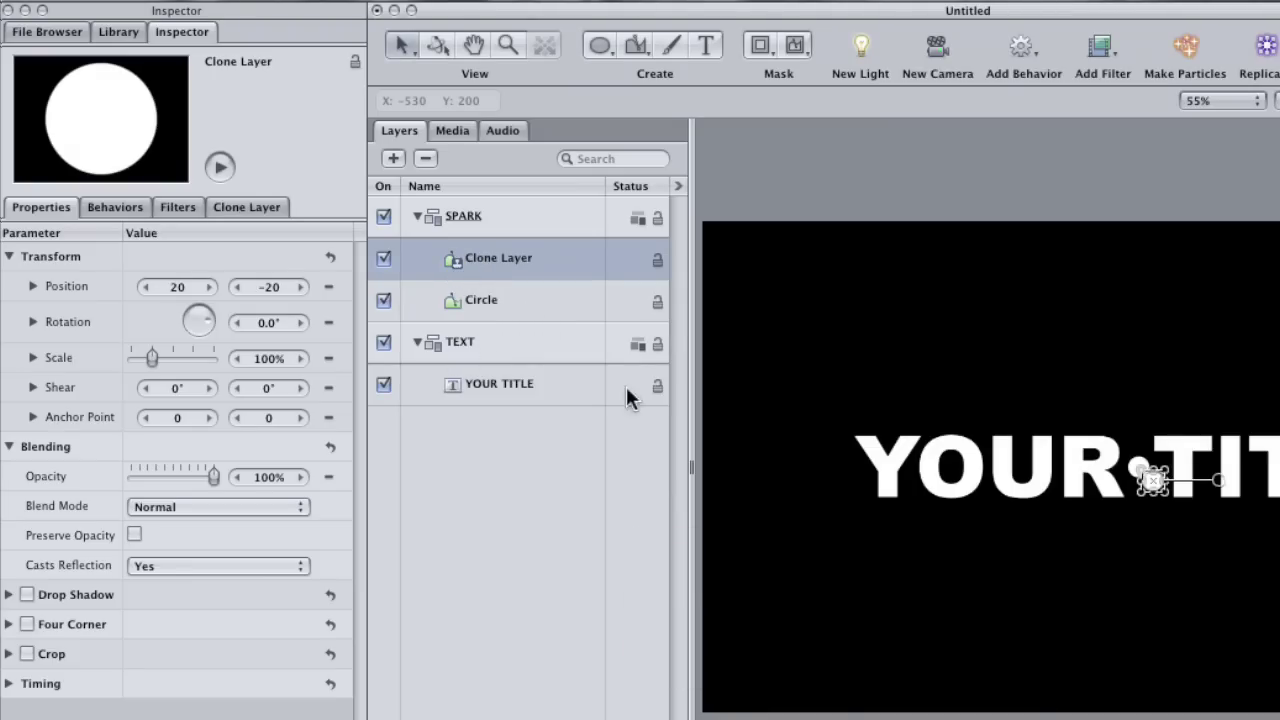
click(384, 342)
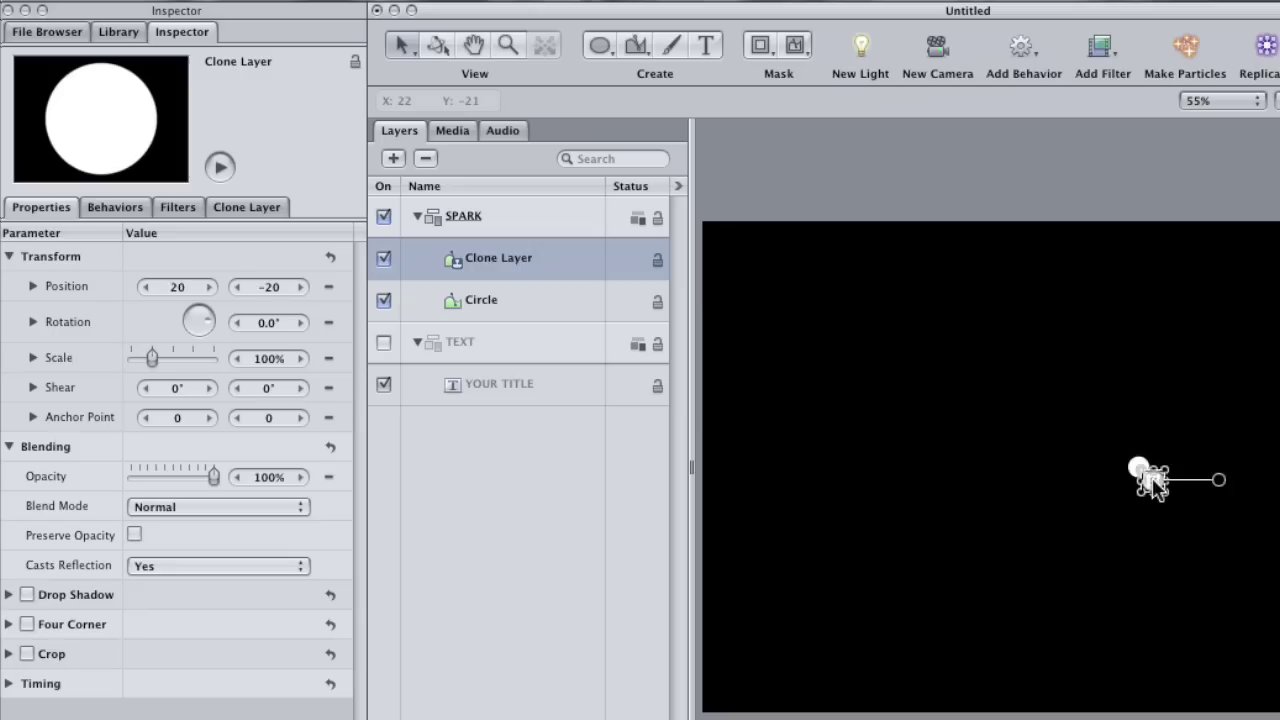
mouse_move(1148, 478)
mouse_down()
mouse_move(1088, 494)
mouse_move(1073, 468)
mouse_move(1040, 470)
mouse_up()
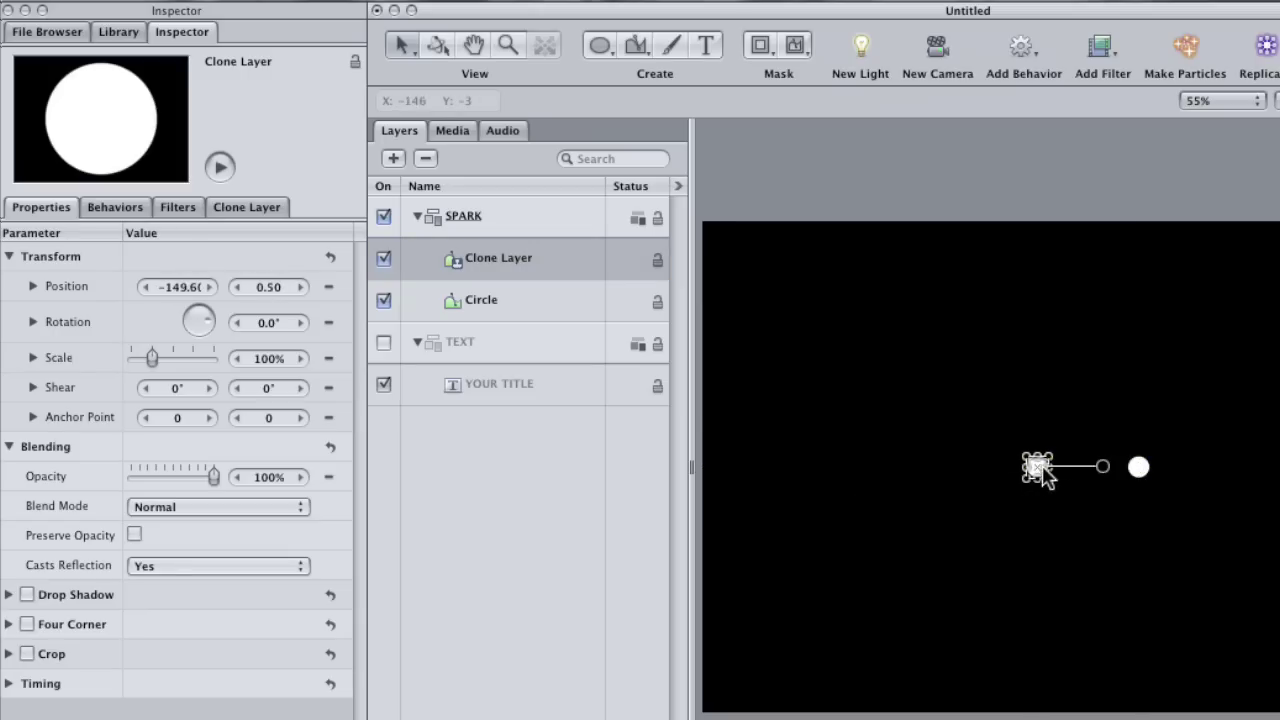
- Compare the Clone Layer's offset position of about -149.6, 0.5 with the original Circle's settings
click(512, 299)
click(518, 262)
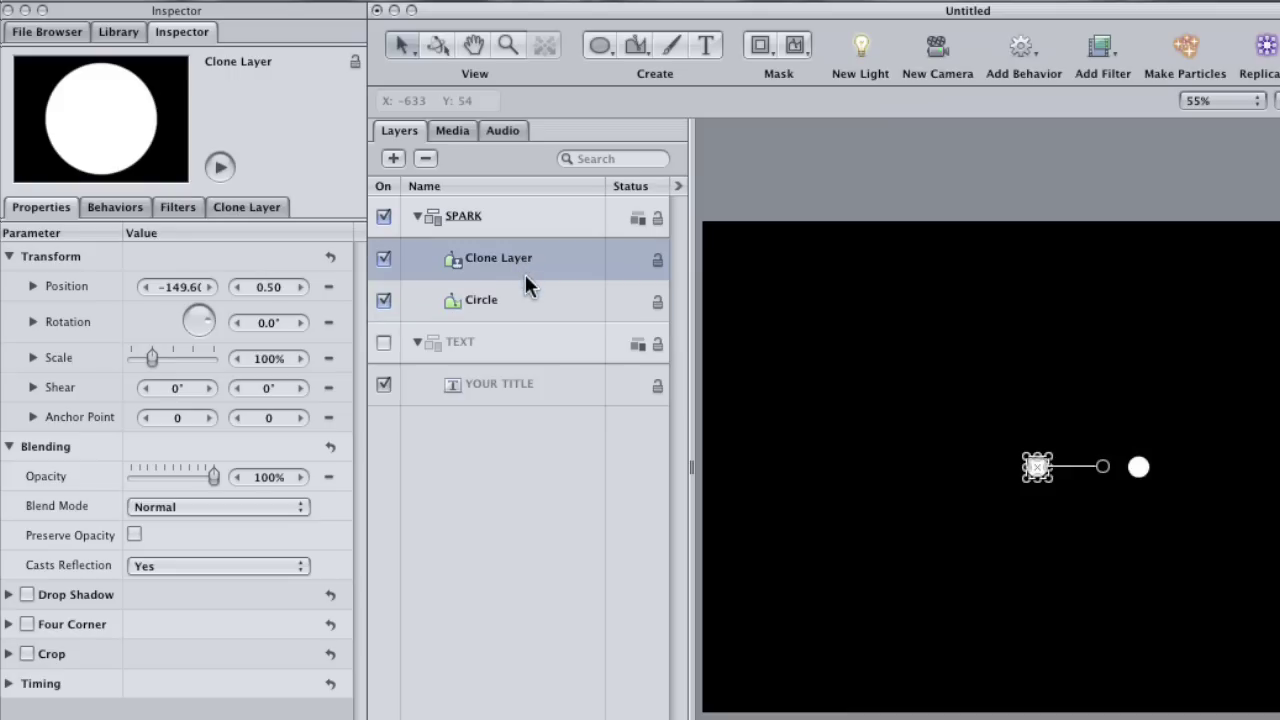
click(526, 303)
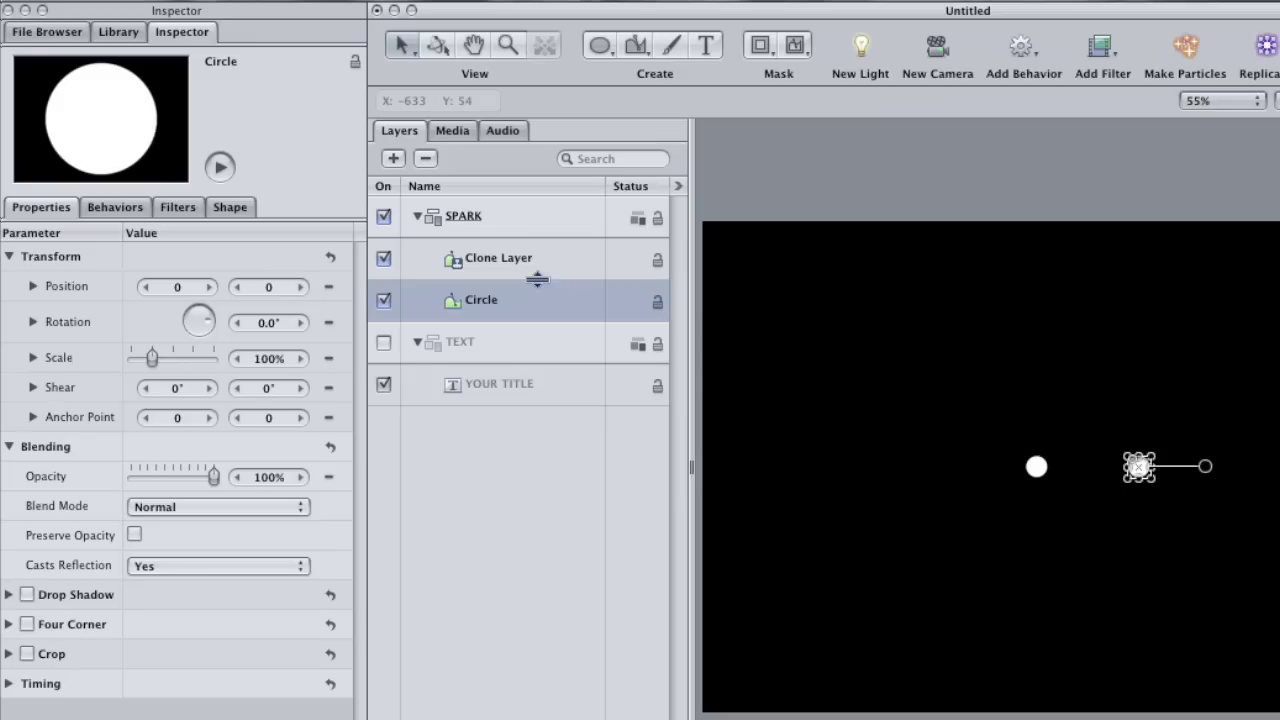
click(533, 270)
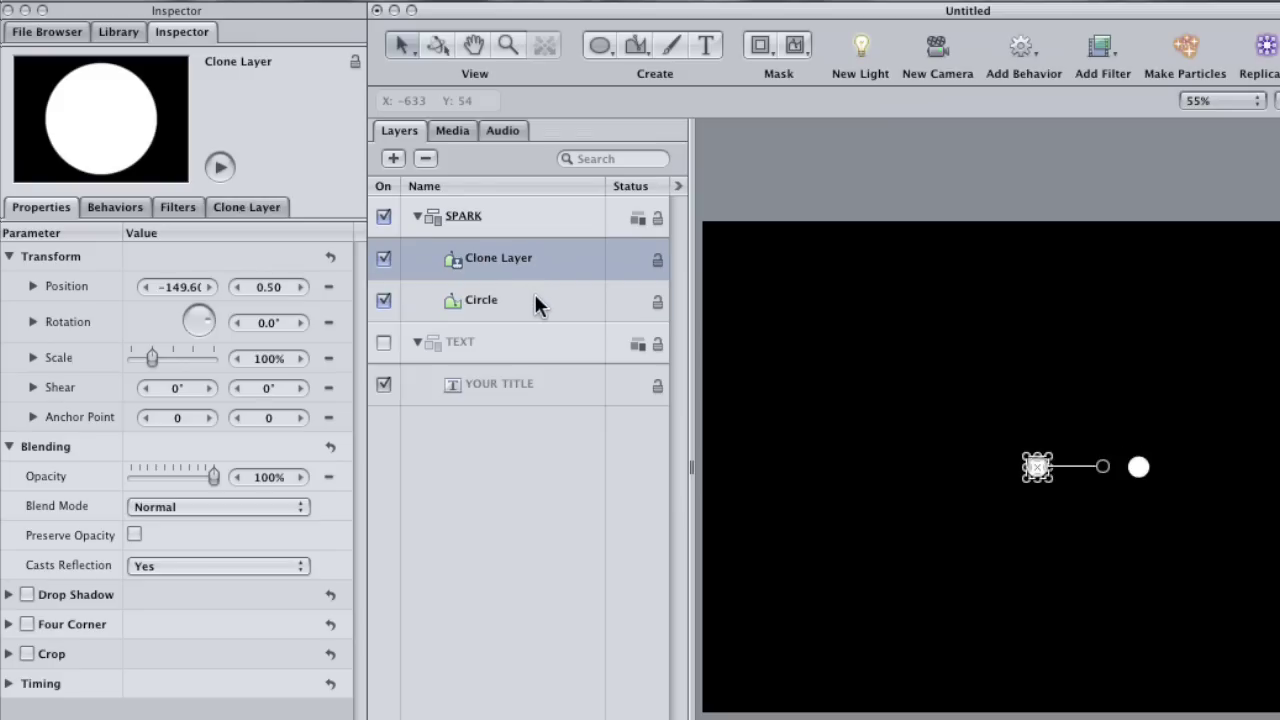
click(536, 302)
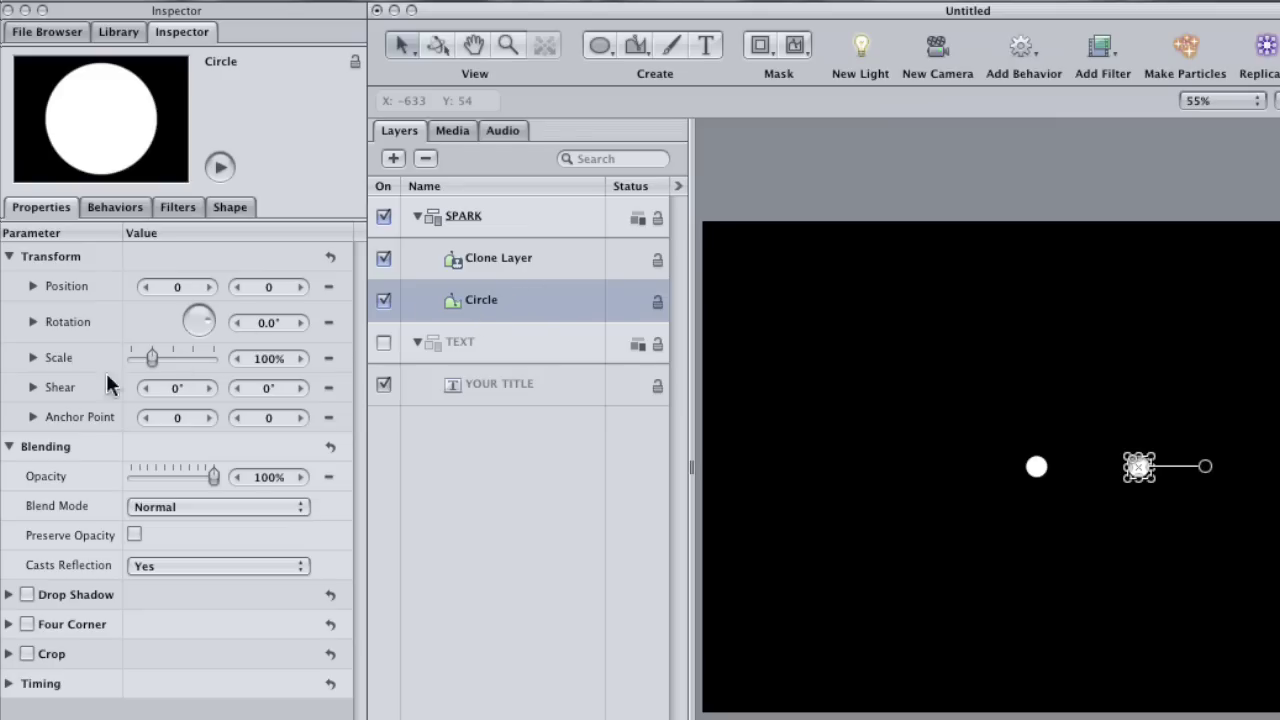
- Try 400% scale on the circle, reset it to 100%, then set Feather to 50
mouse_move(151, 358)
mouse_down()
mouse_move(214, 360)
mouse_move(146, 362)
mouse_move(169, 359)
mouse_up()
click(328, 358)
click(347, 391)
click(248, 209)
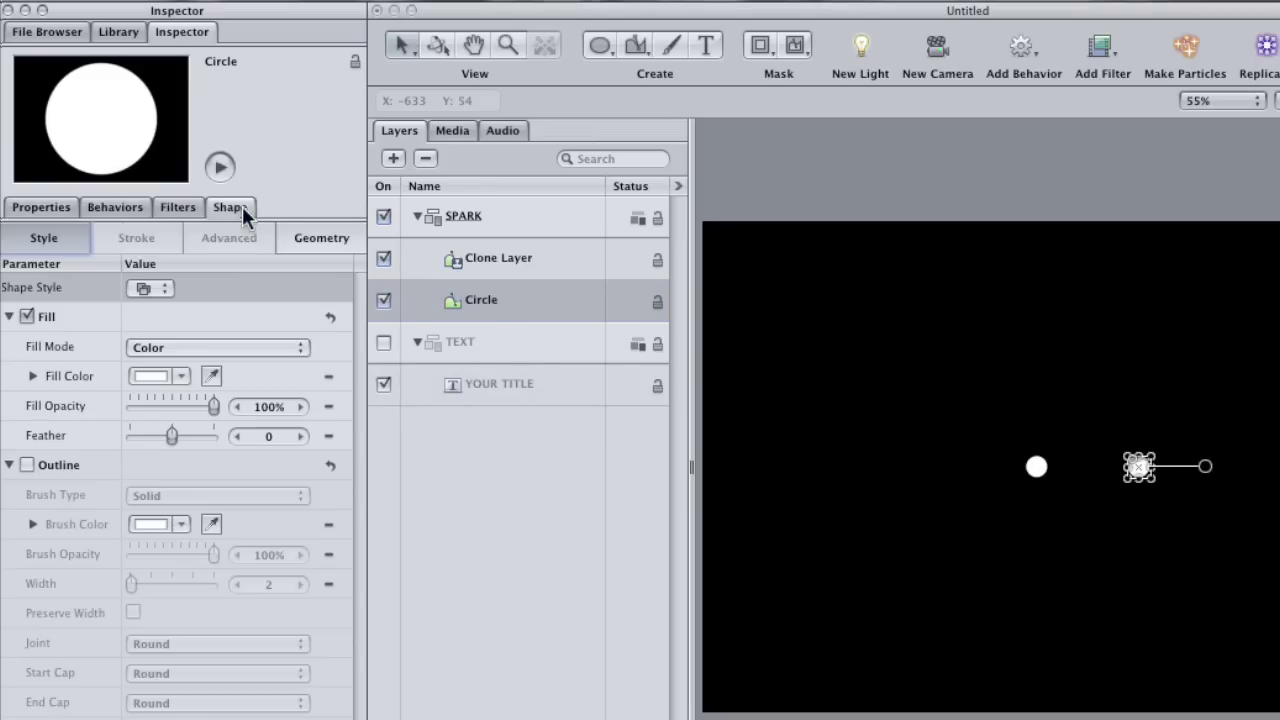
drag(268, 437, 348, 436)
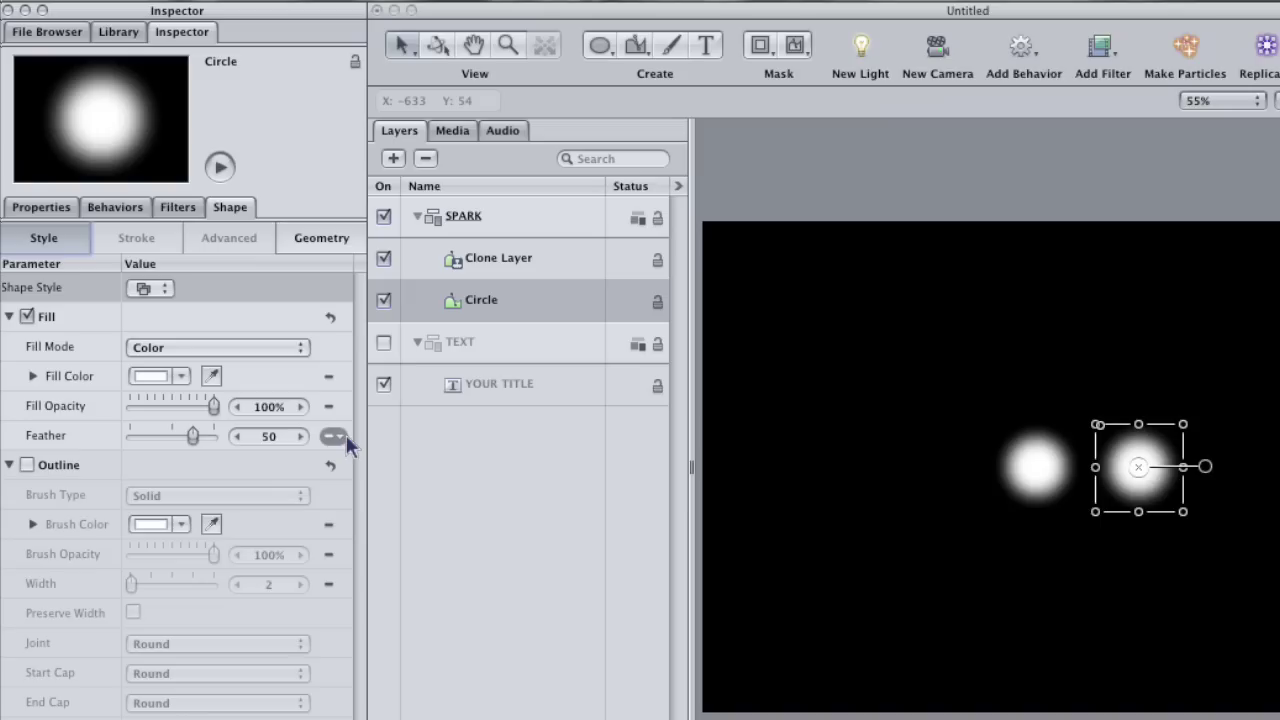
- Change the circle's fill color to bright blue, then select the Clone Layer's properties
click(181, 376)
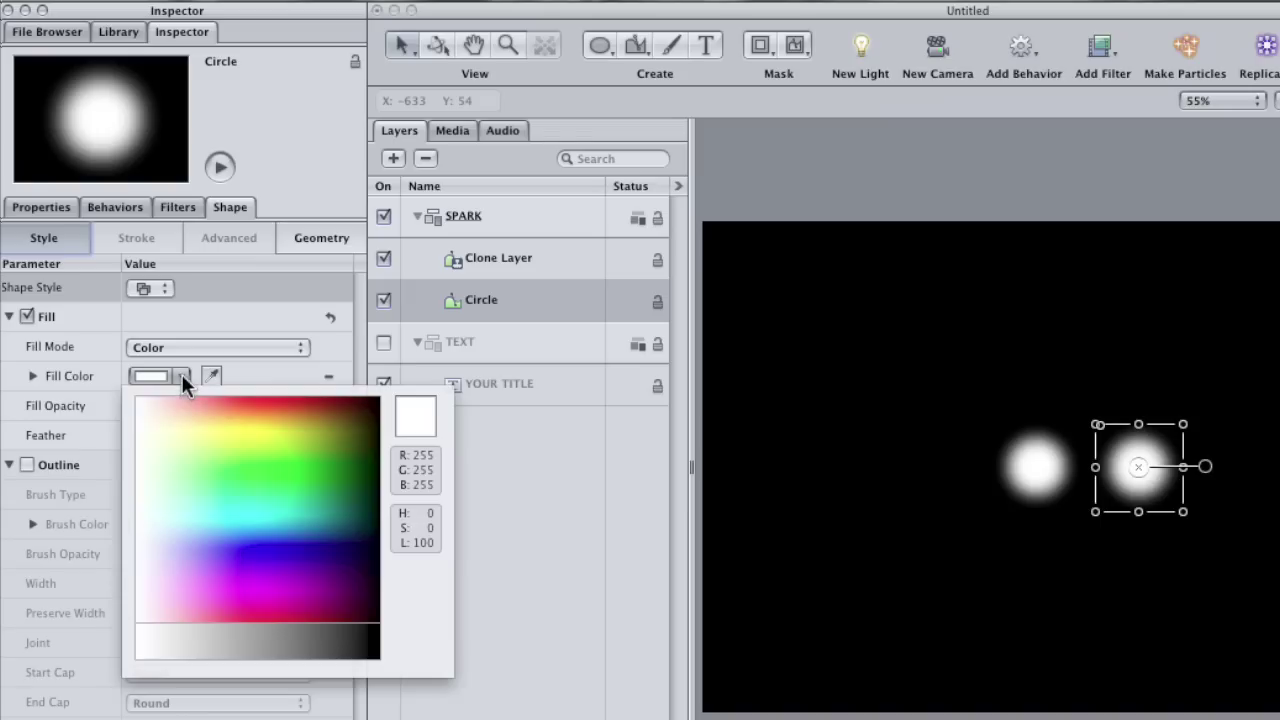
click(188, 414)
drag(188, 414, 259, 528)
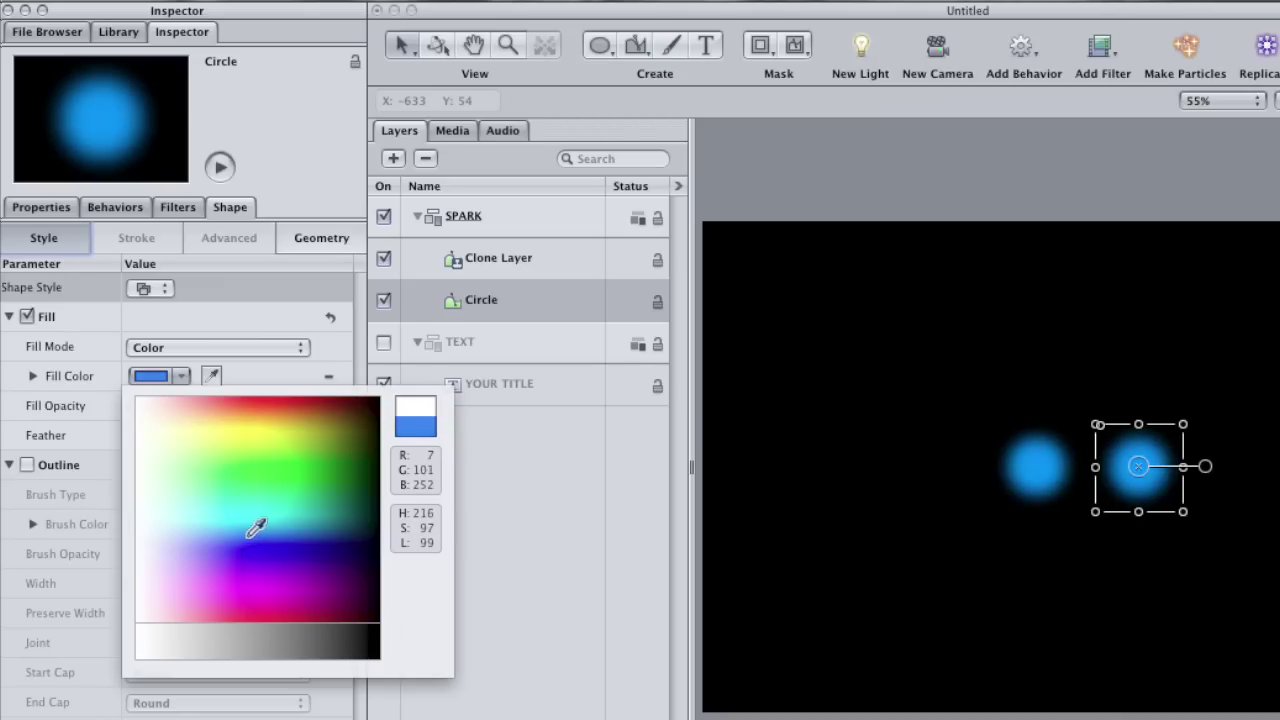
click(250, 535)
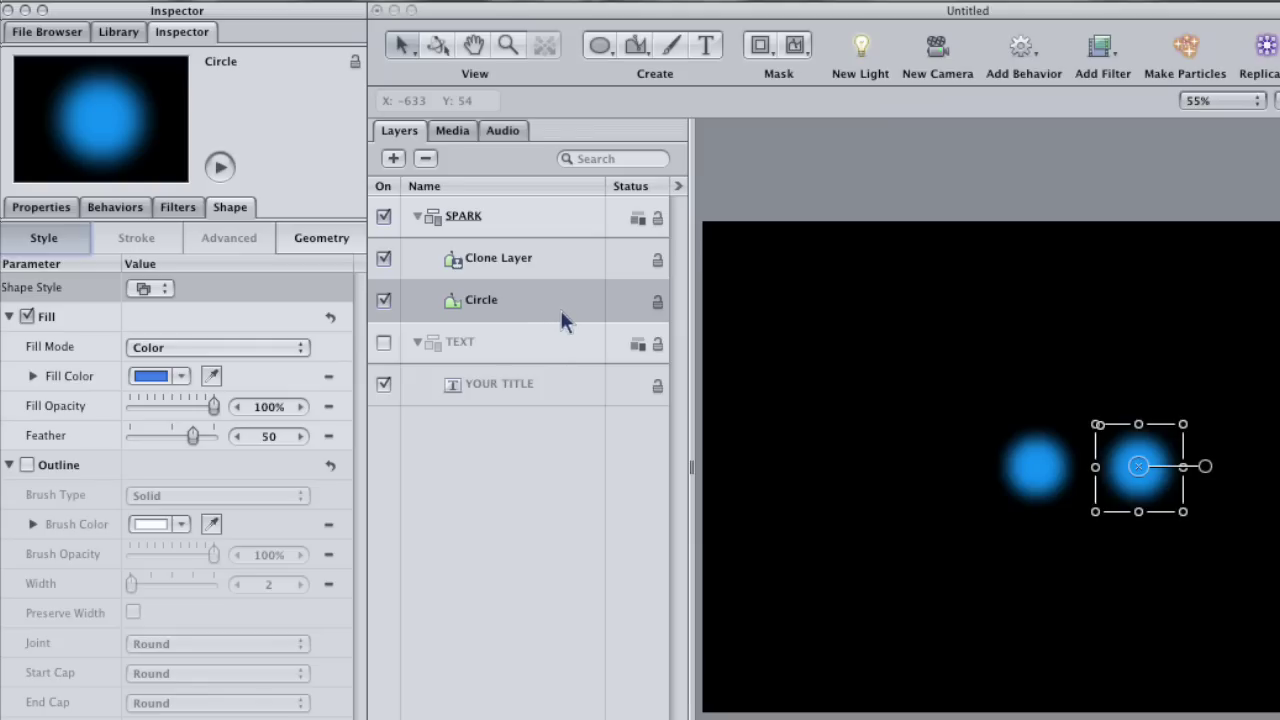
click(540, 257)
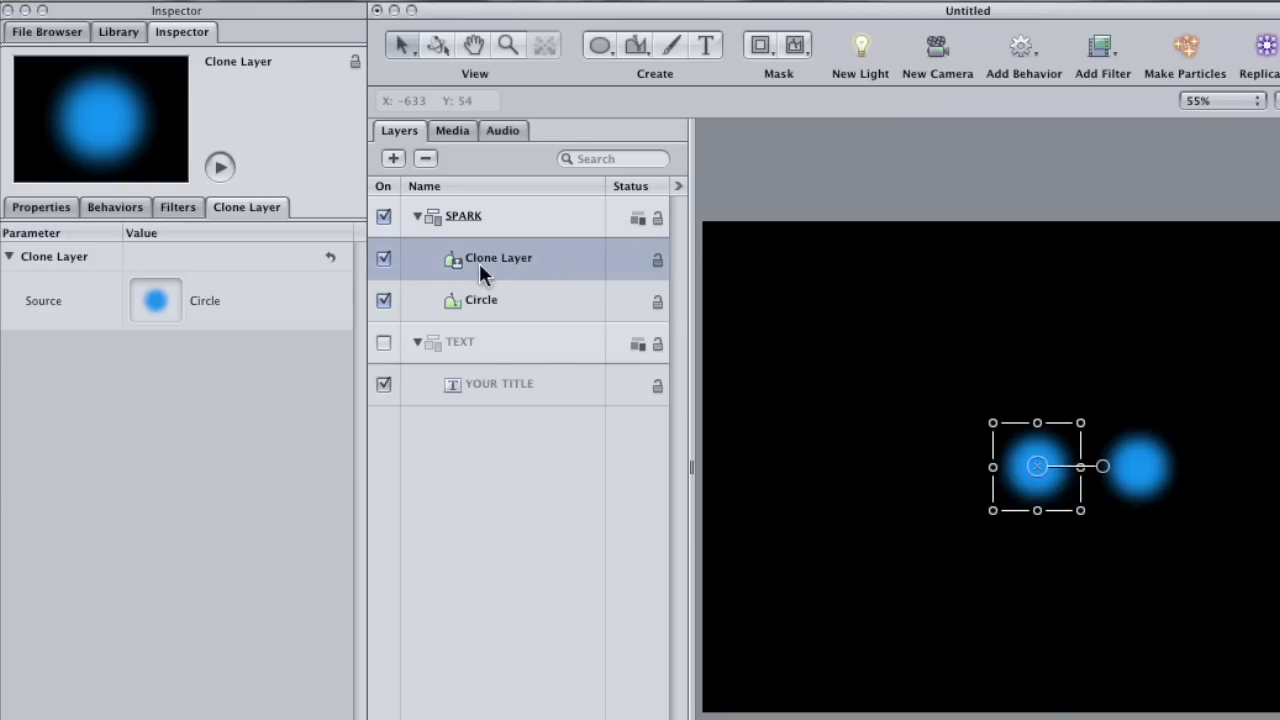
click(52, 208)
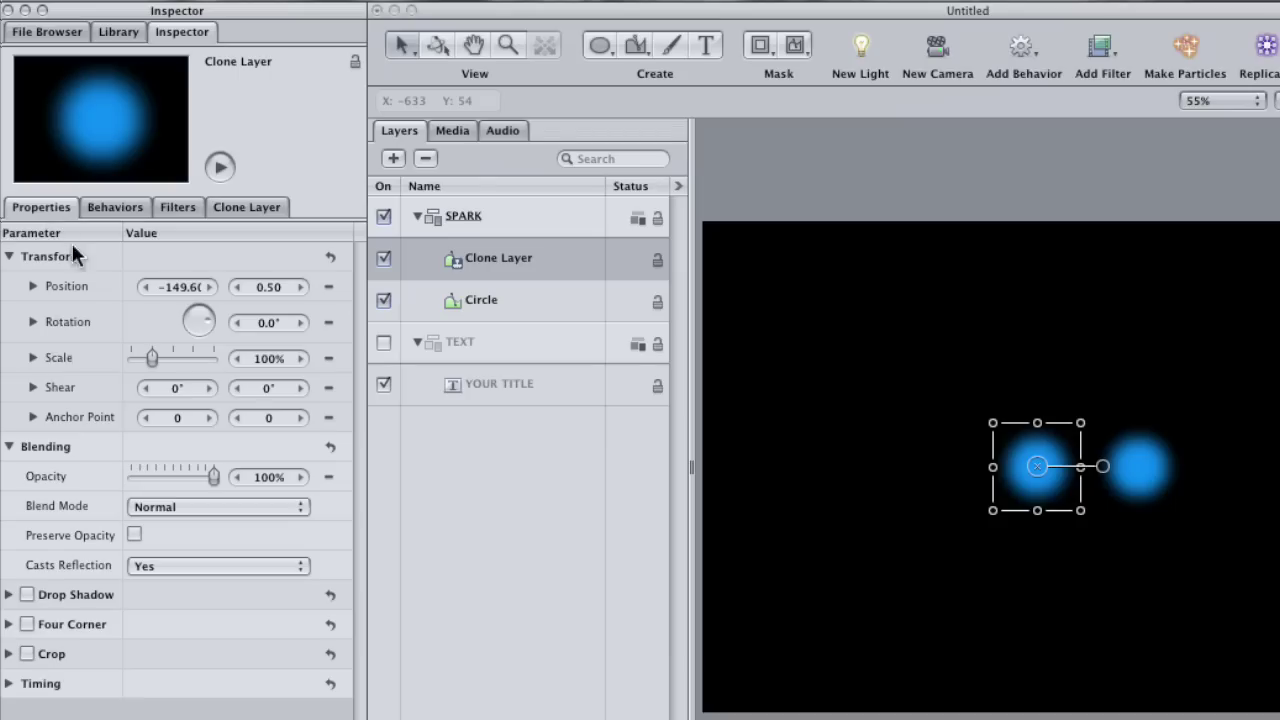
- Reset the Clone Layer's position onto the circle and set its Blend Mode to Add
click(331, 257)
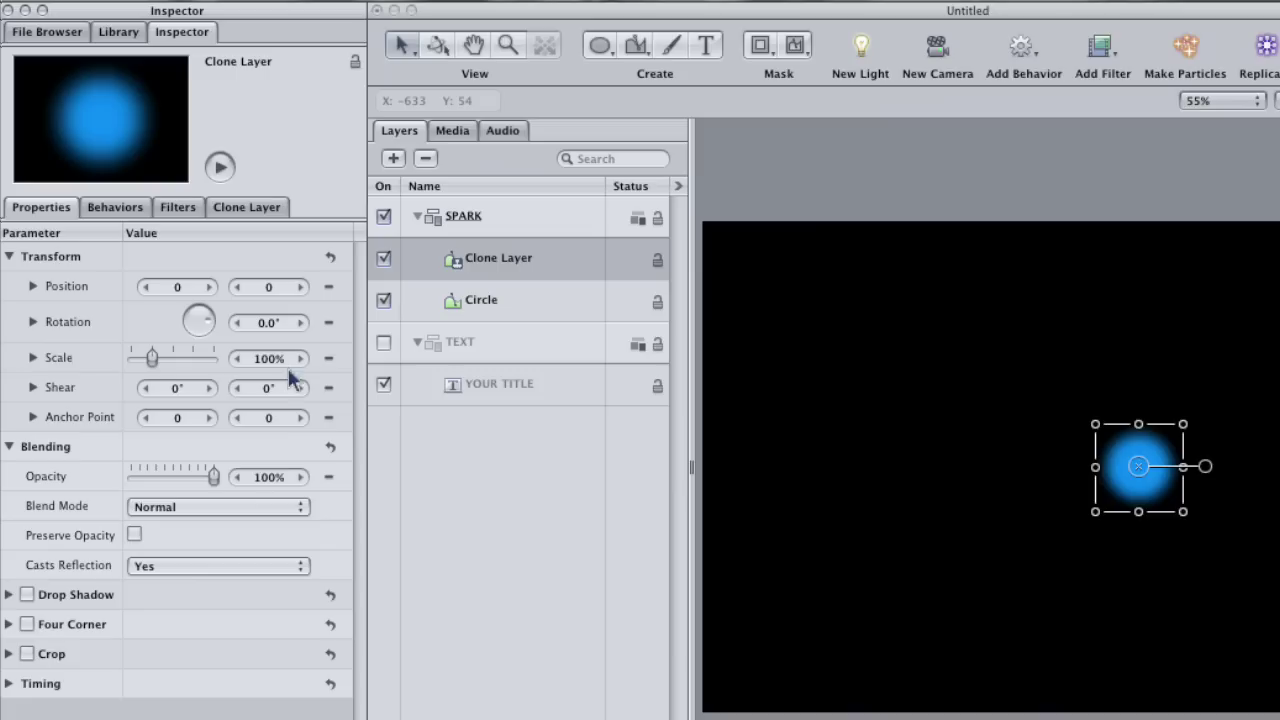
click(190, 507)
click(185, 637)
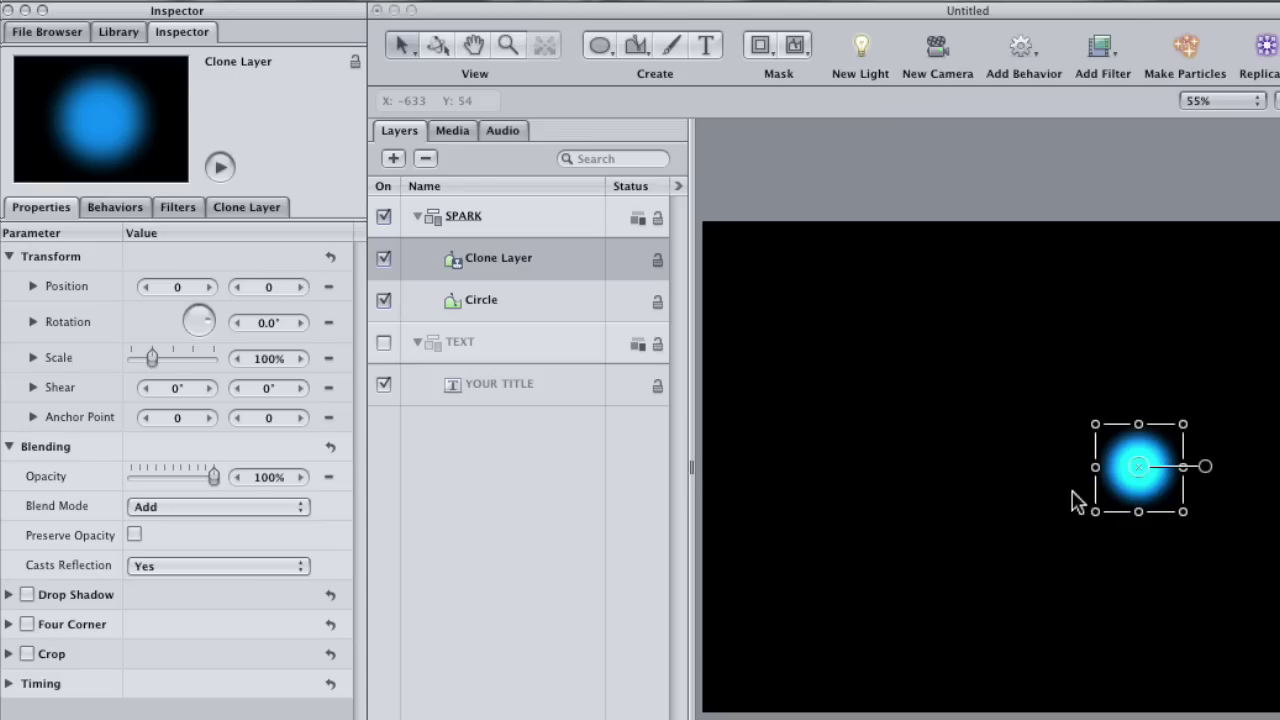
- Change the Circle's fill to a paler periwinkle blue using the Colors panel
click(512, 308)
click(240, 207)
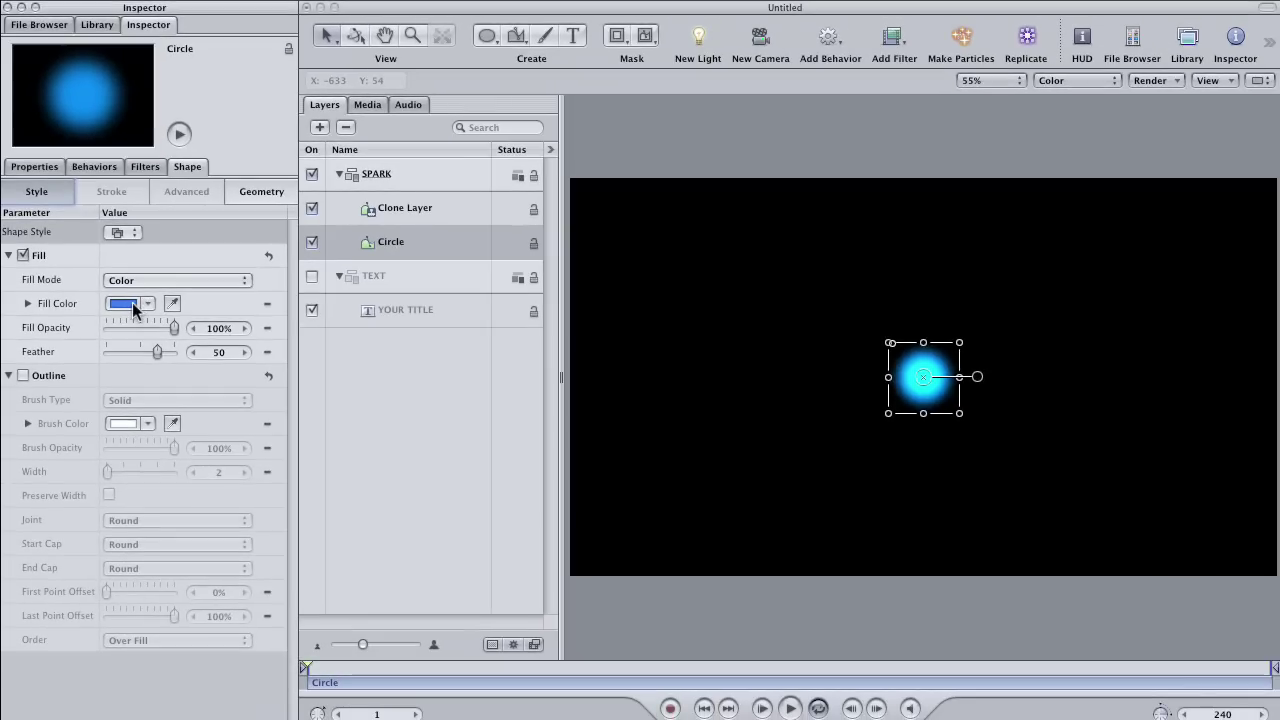
click(150, 357)
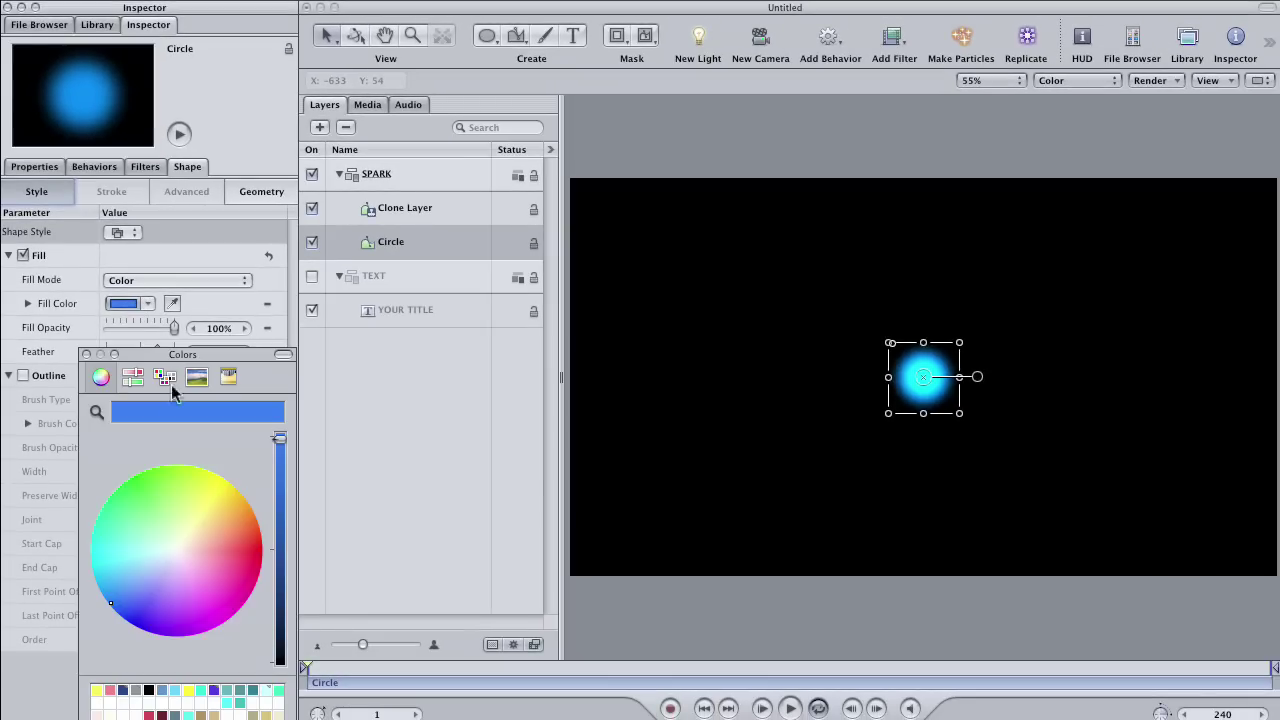
click(135, 590)
mouse_move(135, 592)
mouse_down()
mouse_move(127, 605)
mouse_move(135, 590)
mouse_up()
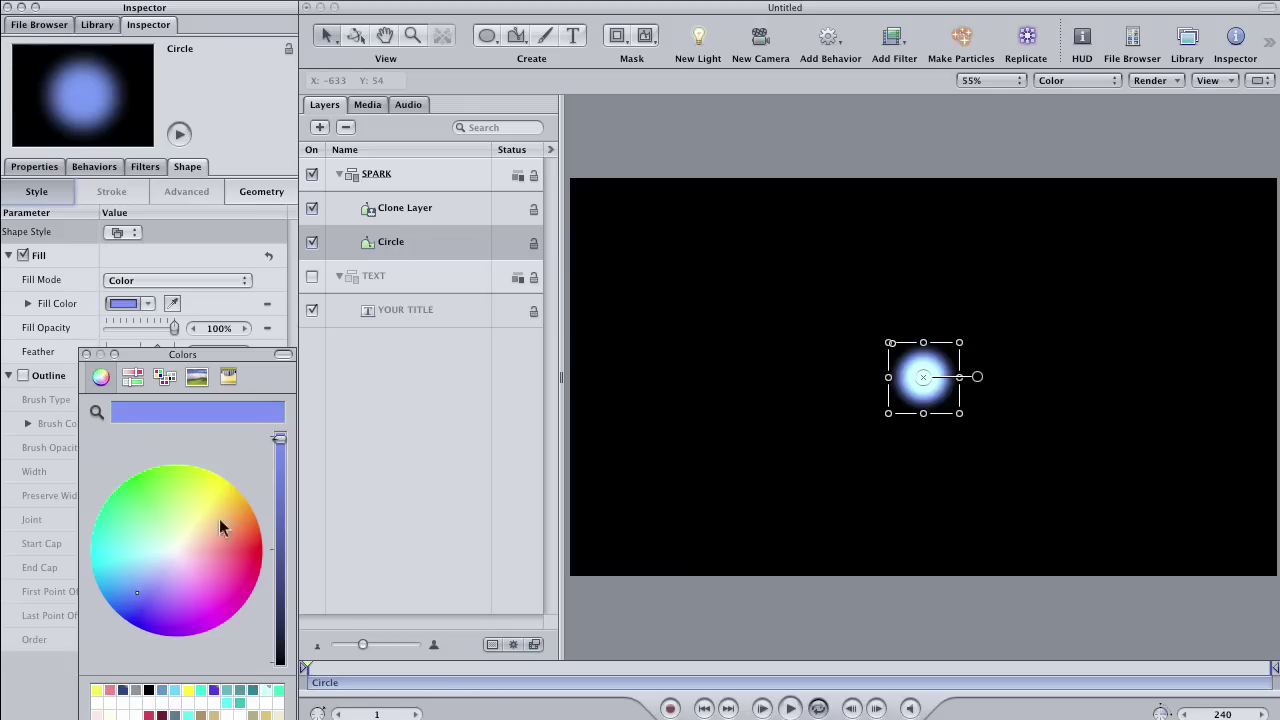
click(86, 354)
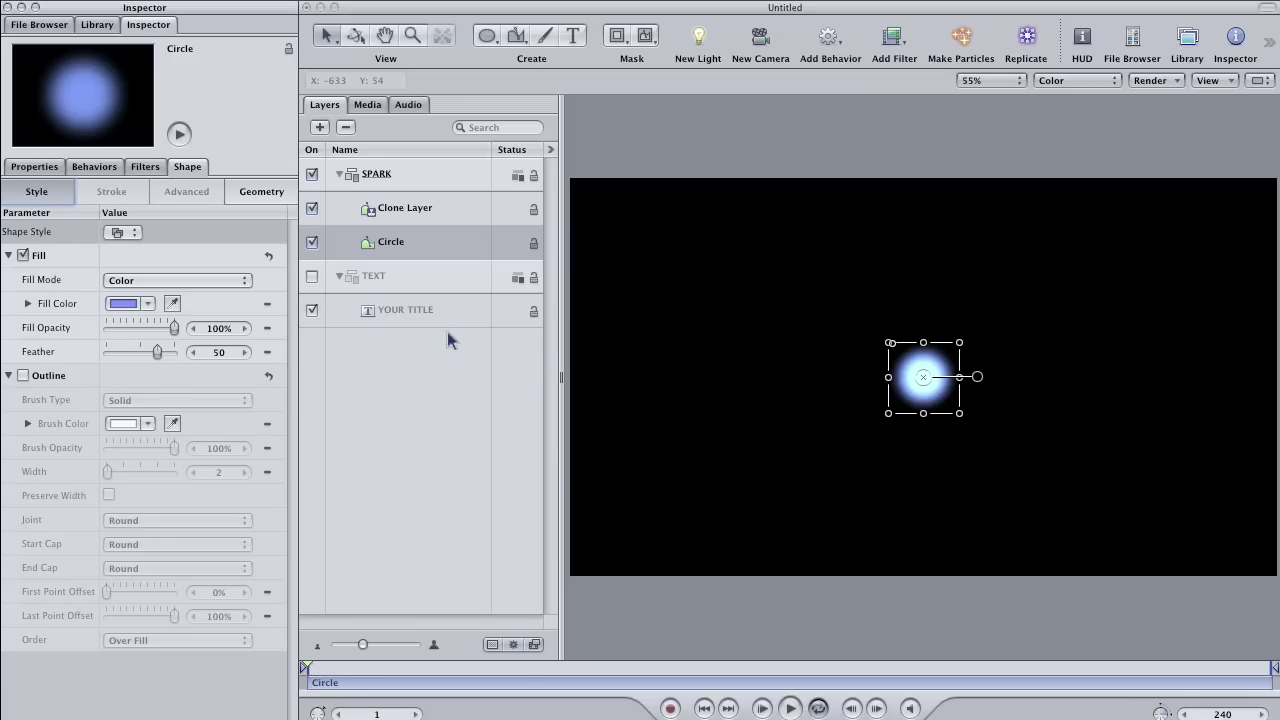
- Make particles from the SPARK group and name the resulting particle group EXPLOSION
click(410, 180)
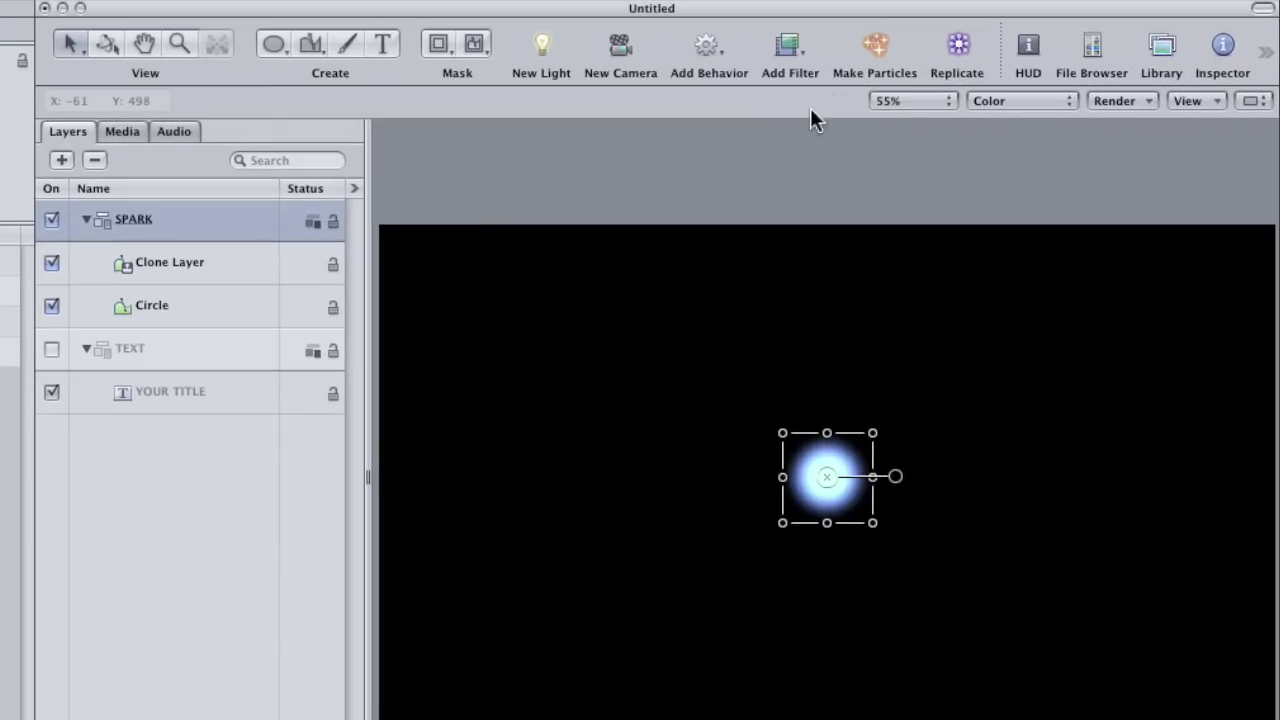
click(868, 50)
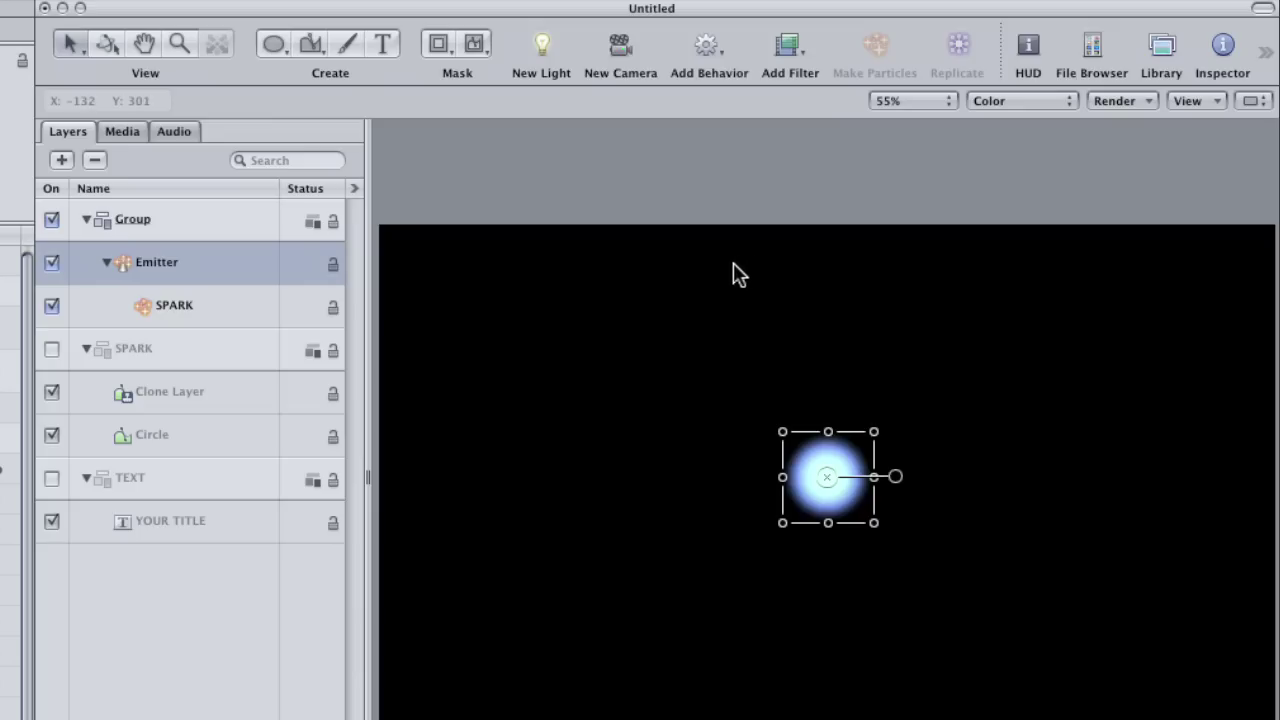
click(138, 228)
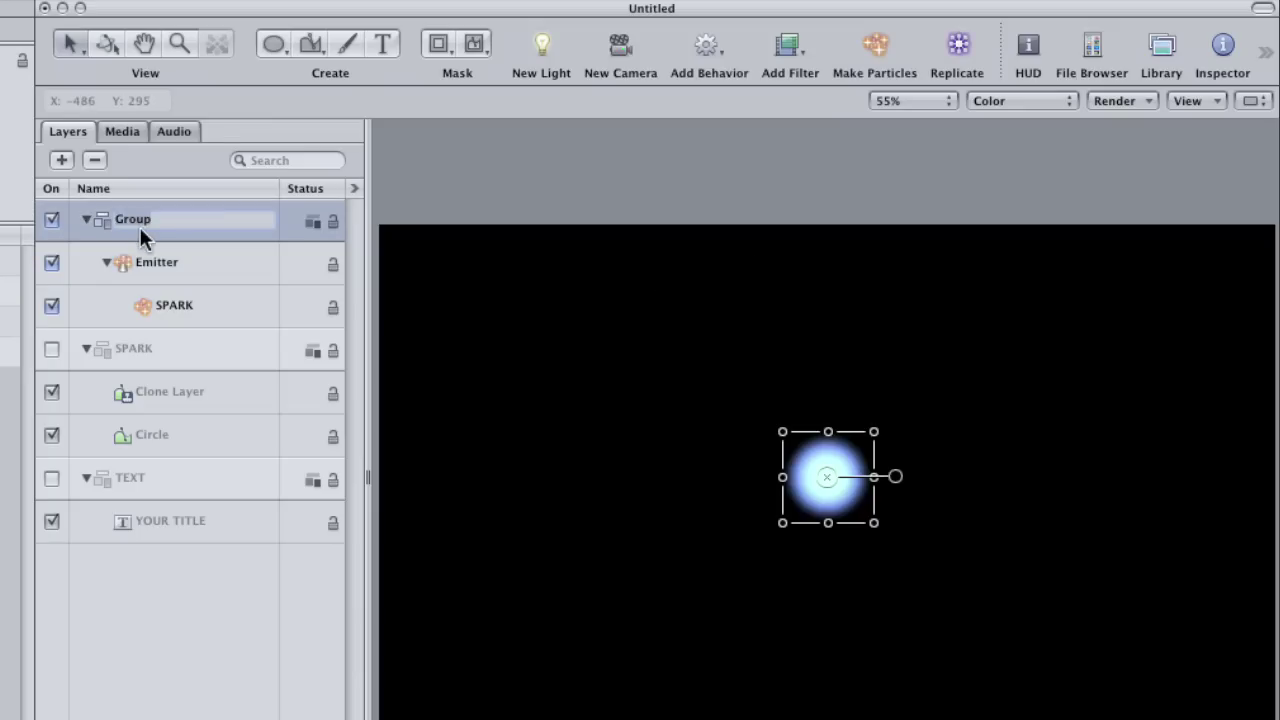
text(EXPLOSION)
key(Return)
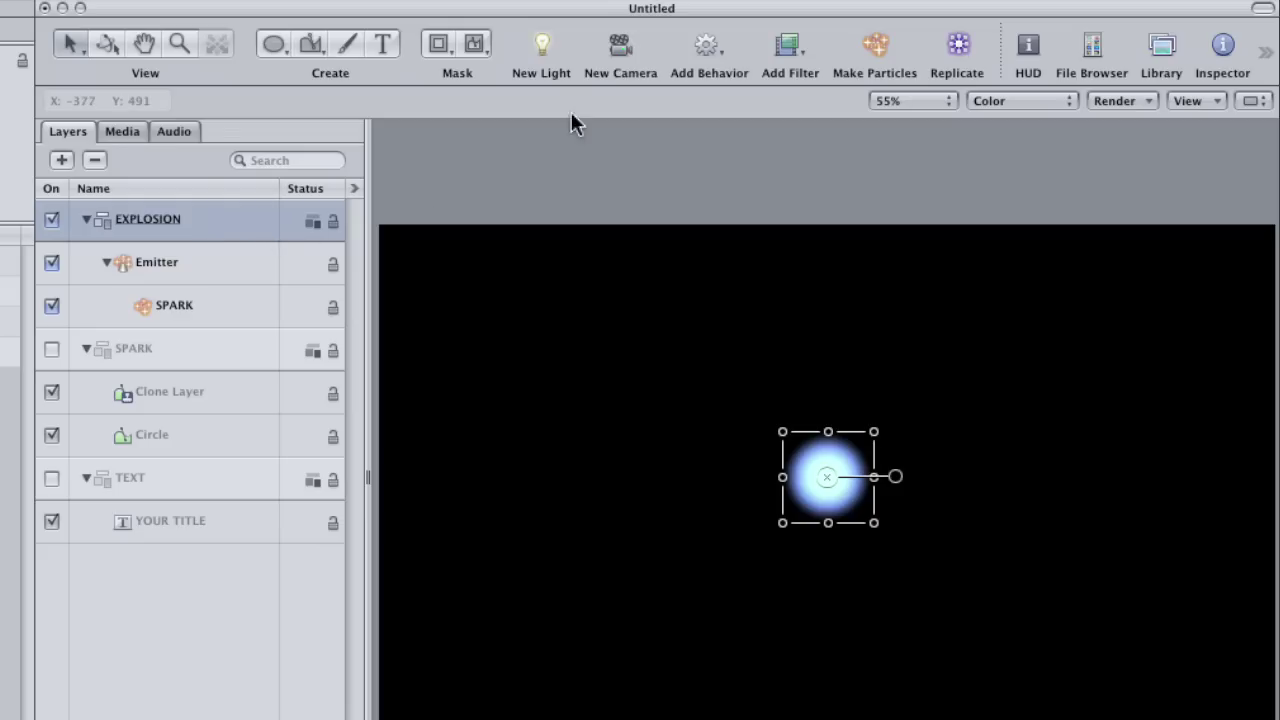
- Add a new camera, switch the groups to 3D, and toggle EXPLOSION's 3D status off and on
click(614, 52)
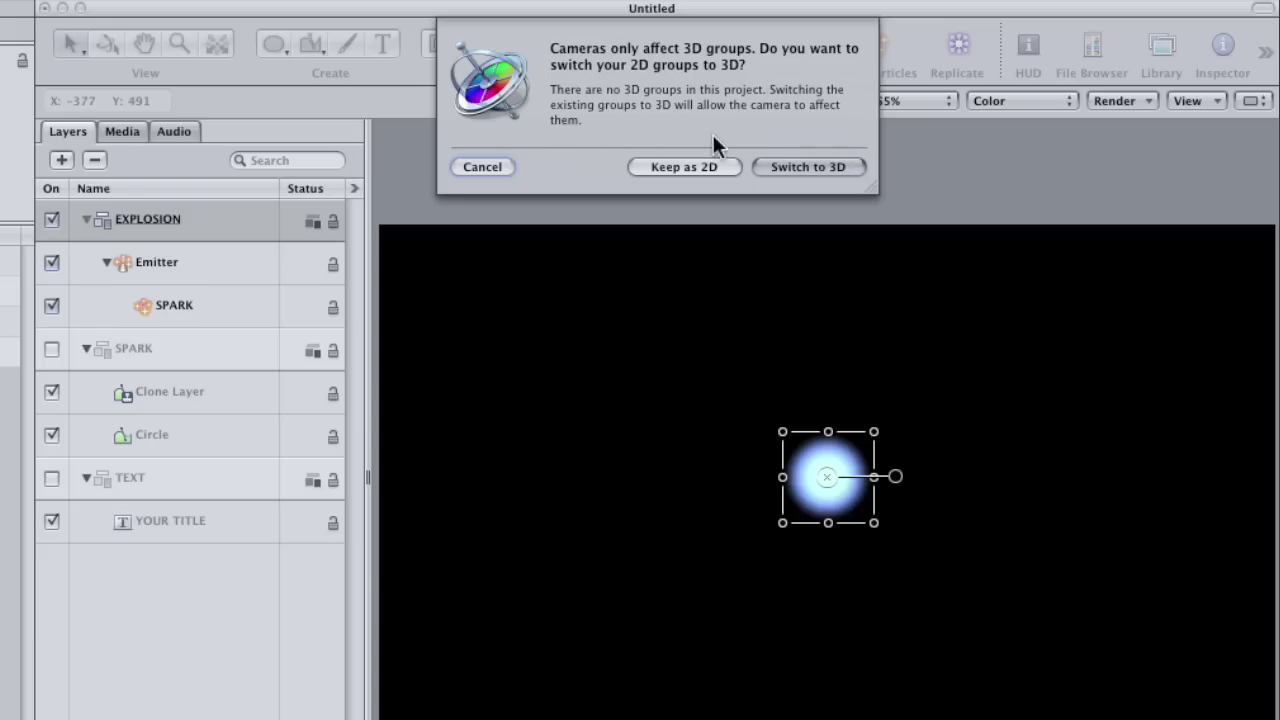
click(795, 166)
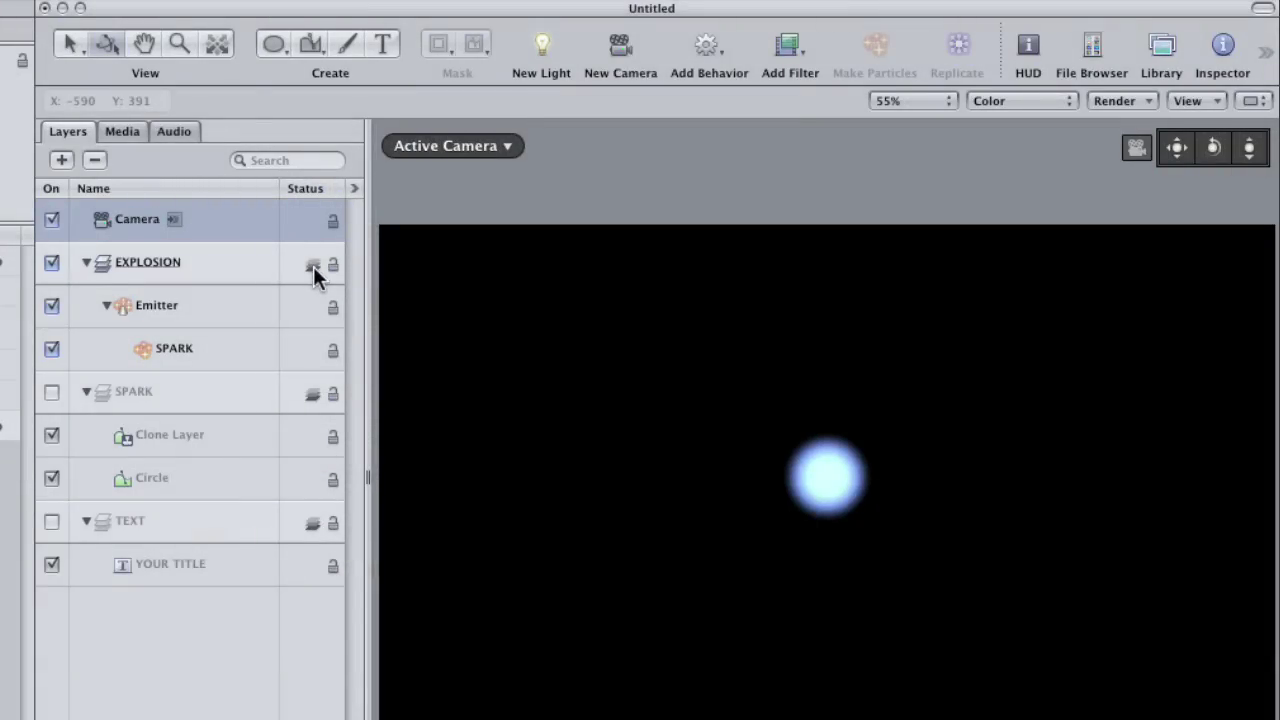
click(313, 266)
click(313, 265)
- Enable 3D emission on the EXPLOSION emitter and set its Shape to Image, keeping Tile Fill
click(205, 305)
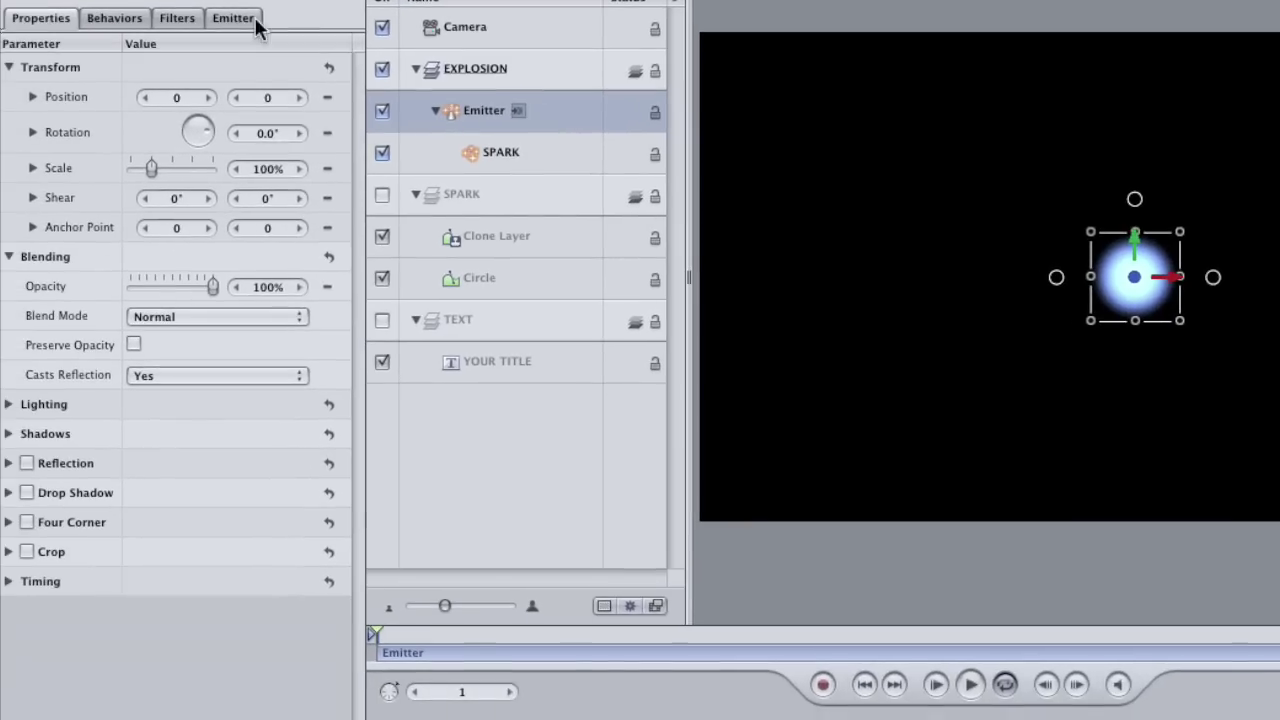
click(248, 17)
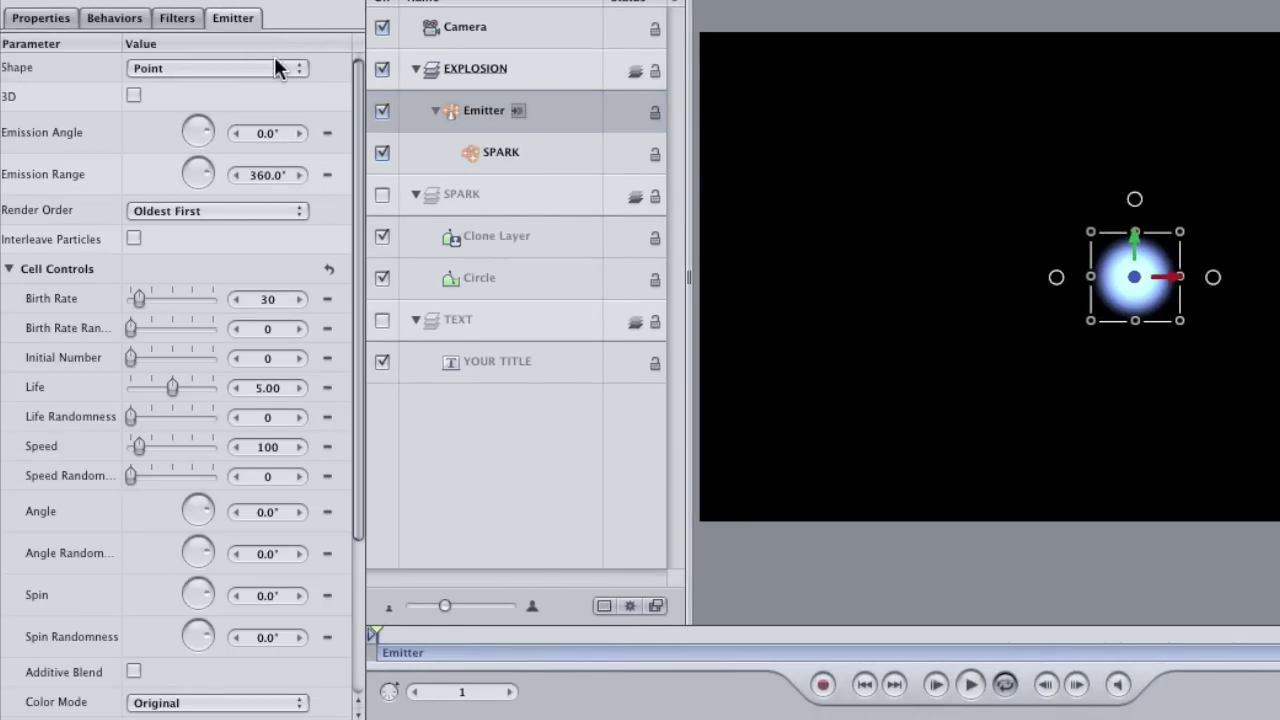
click(134, 96)
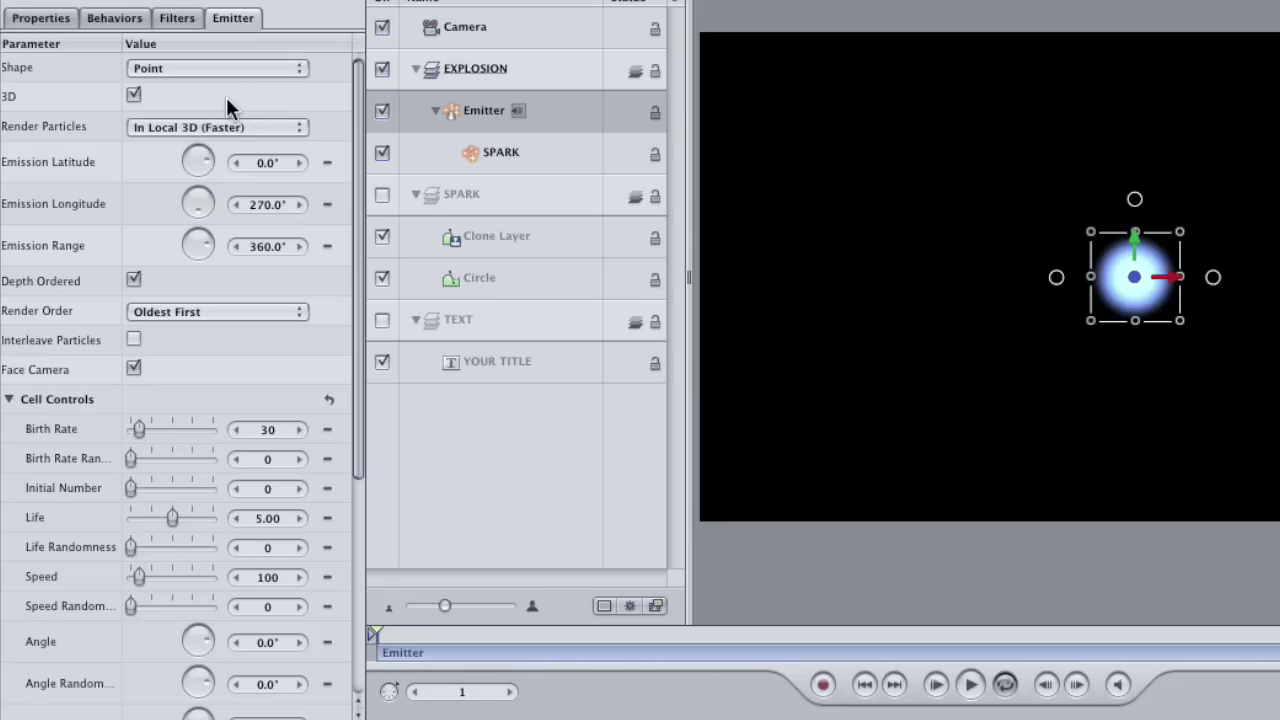
click(267, 70)
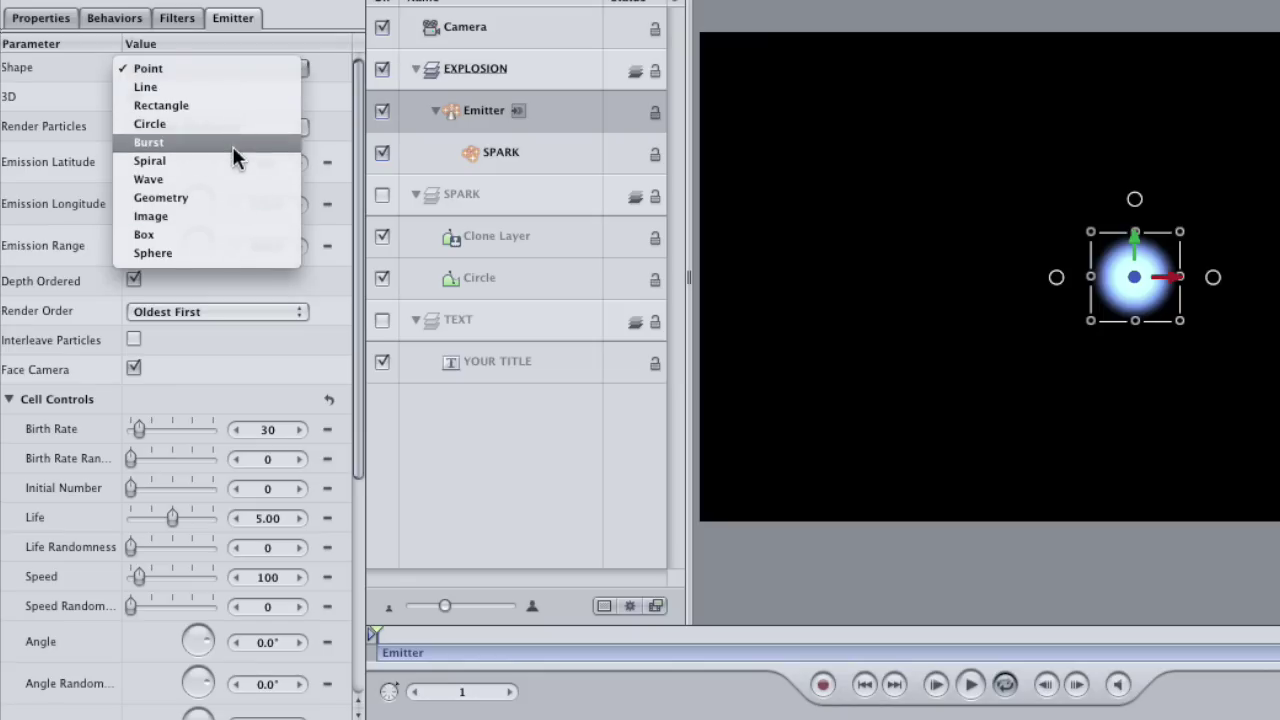
click(216, 214)
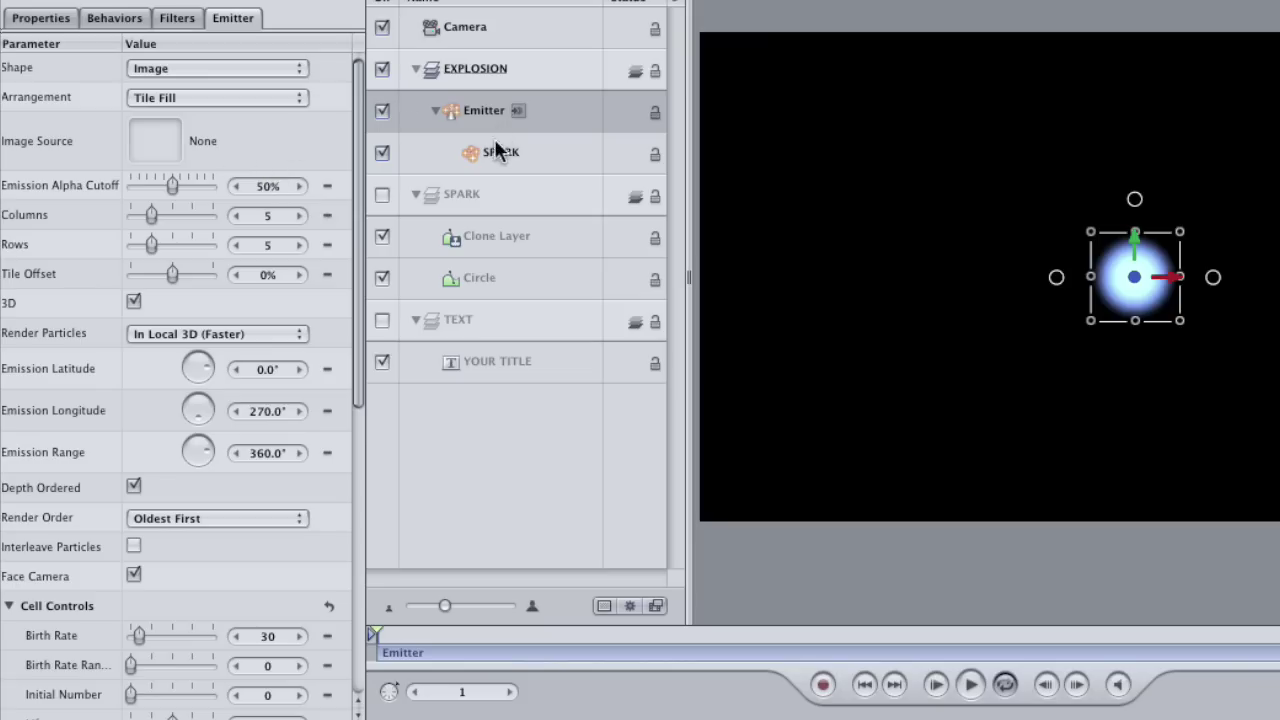
- Use the YOUR TITLE layer as the emitter's Image Source, preview playback, and return to frame 1
drag(449, 368, 157, 143)
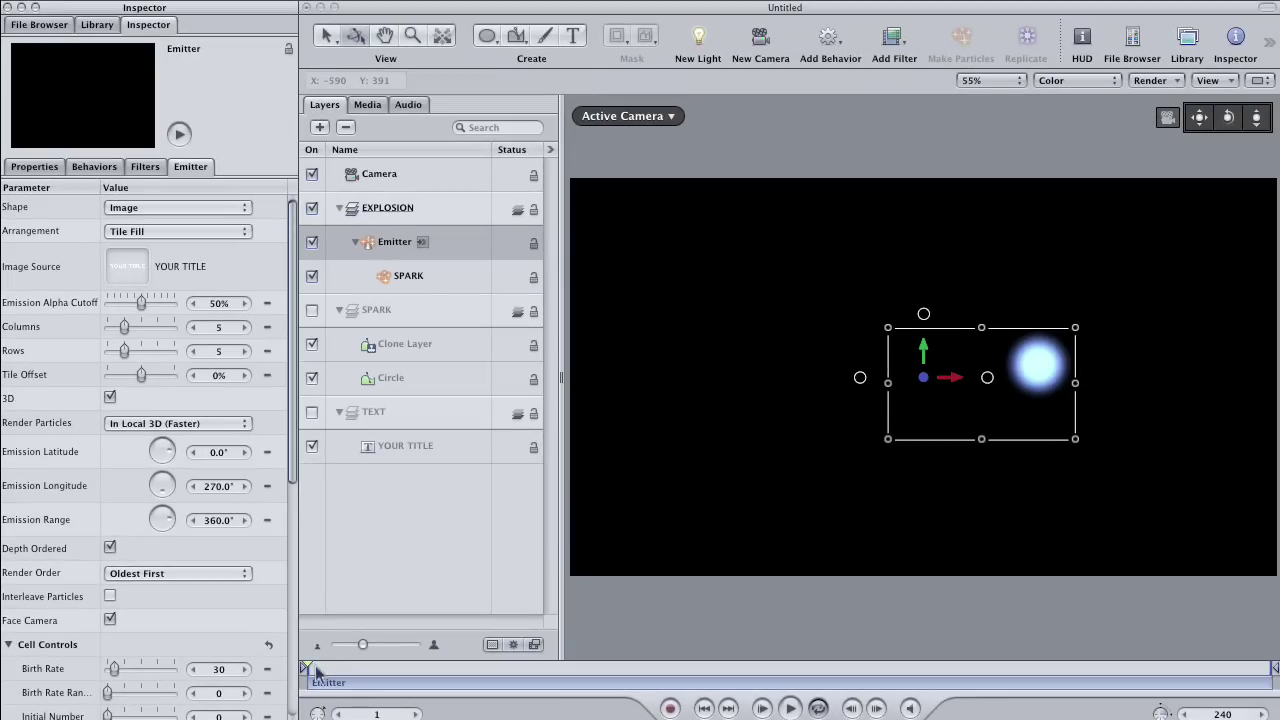
key(space)
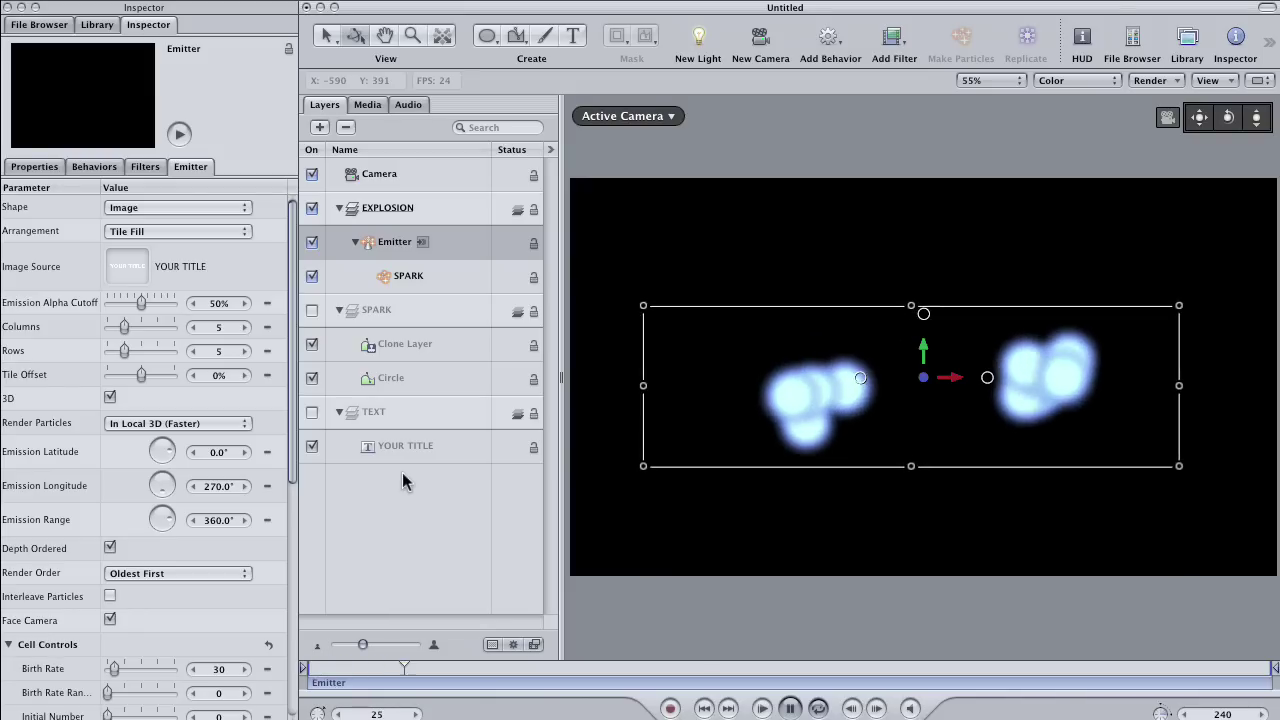
click(371, 667)
drag(371, 667, 308, 668)
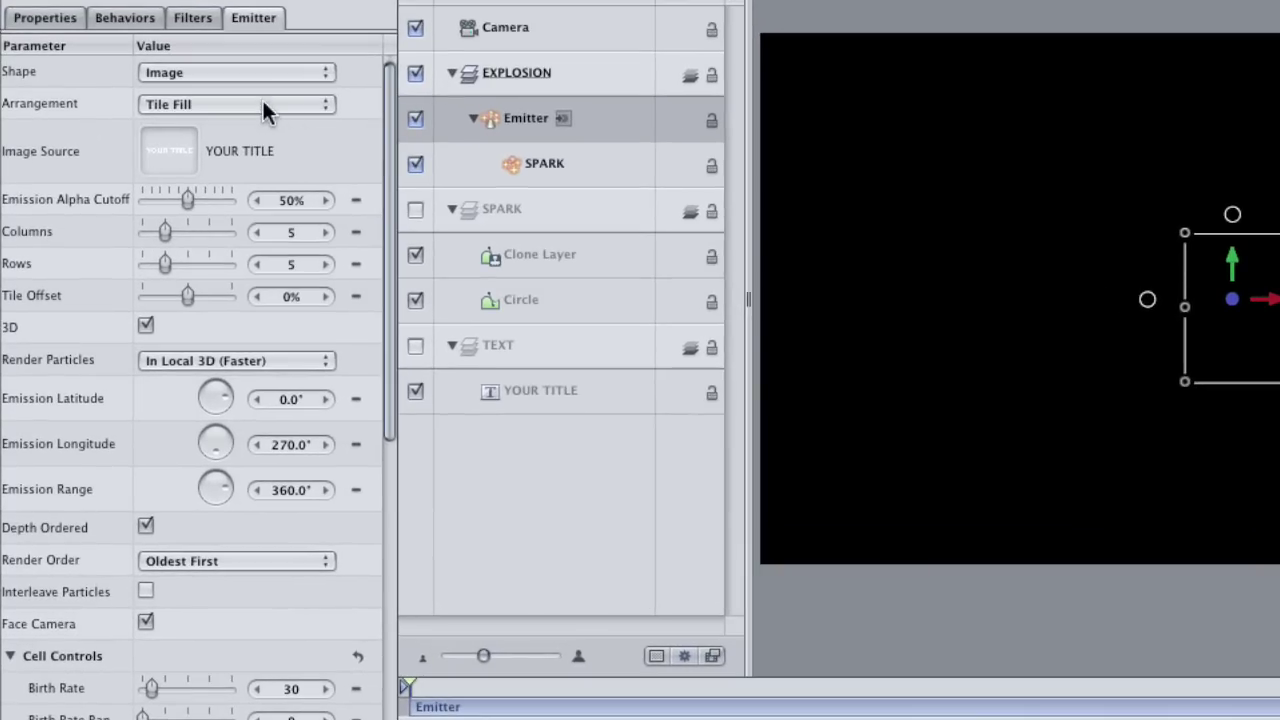
- Set the emitter Arrangement to Random Fill and Birth Rate to 0
click(266, 108)
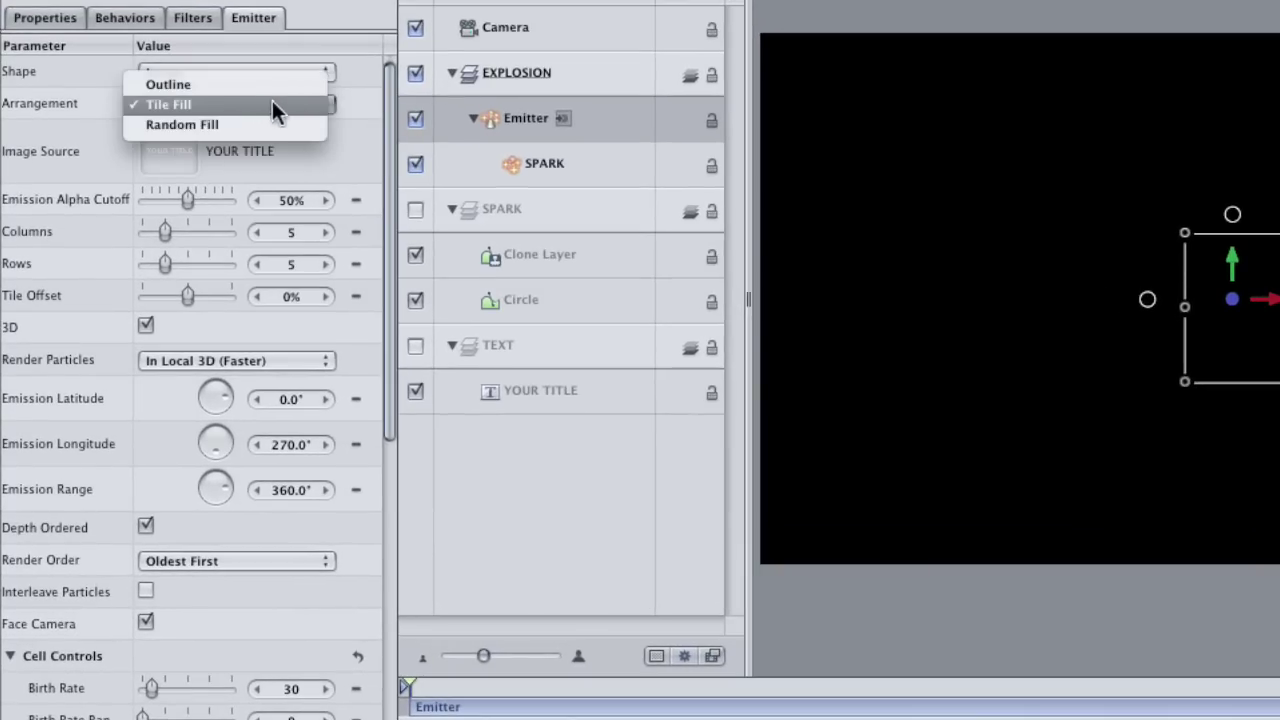
click(267, 121)
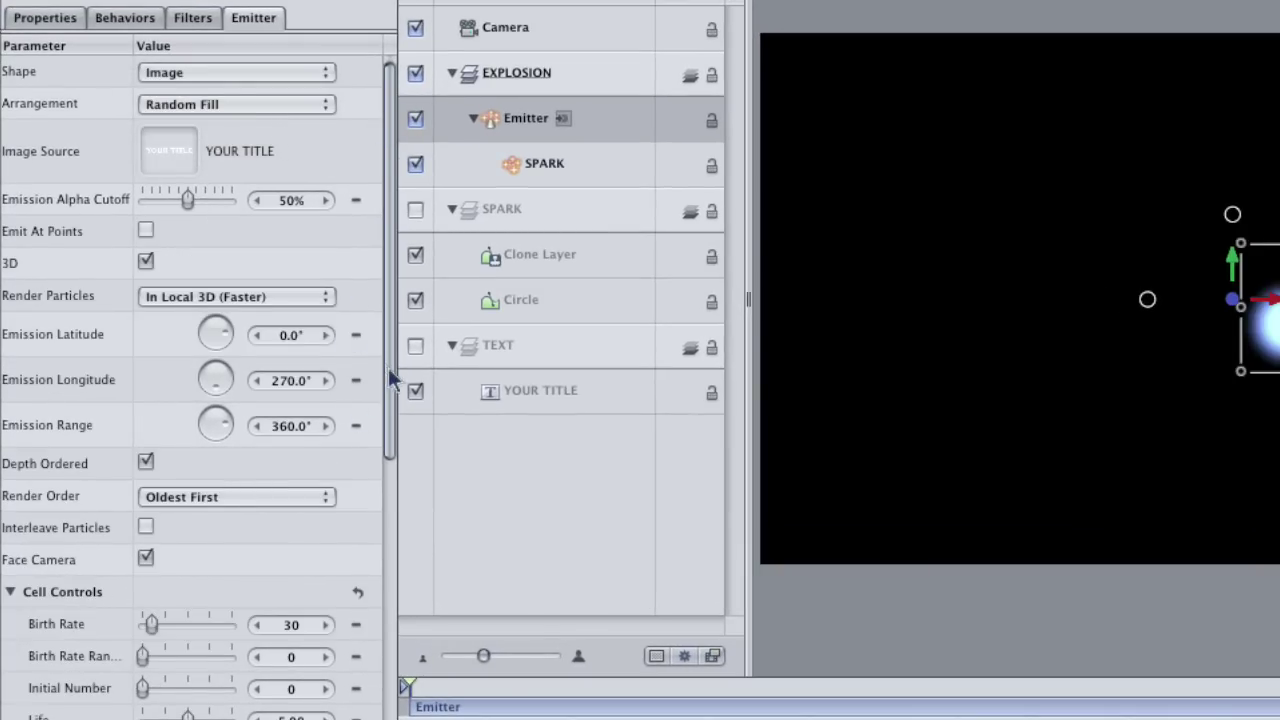
drag(391, 372, 392, 605)
click(291, 221)
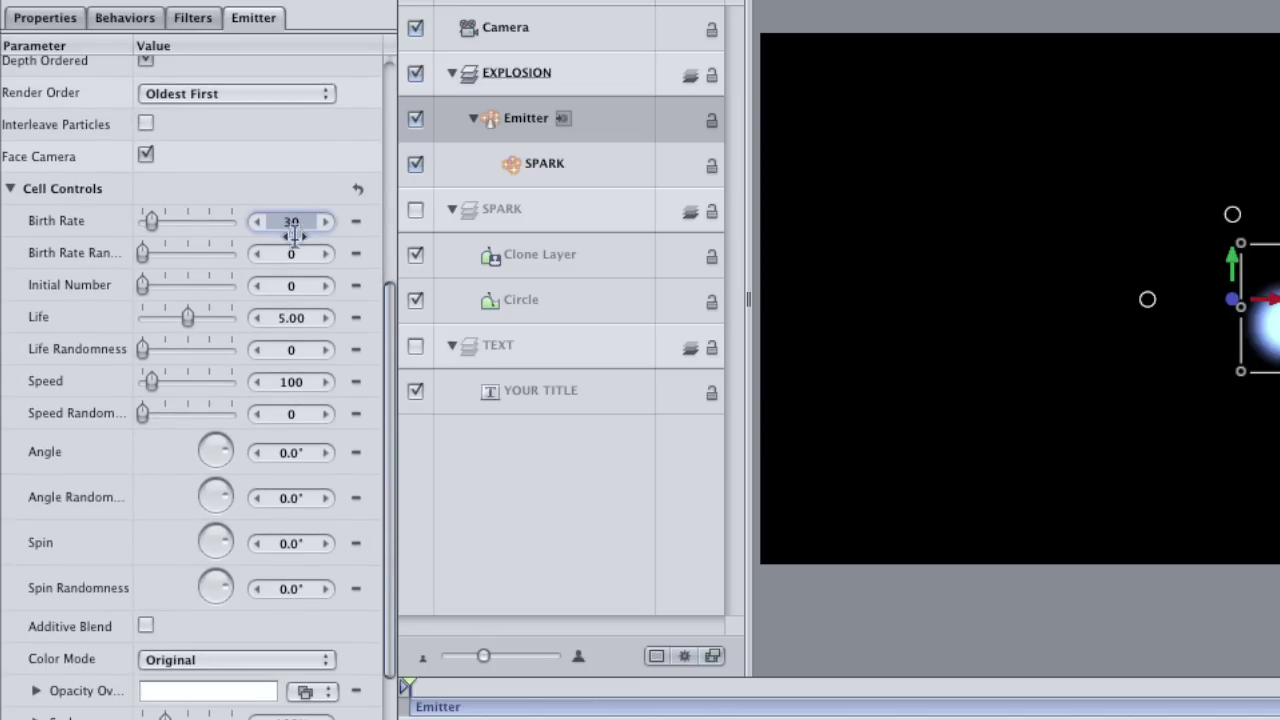
text(0)
key(Return)
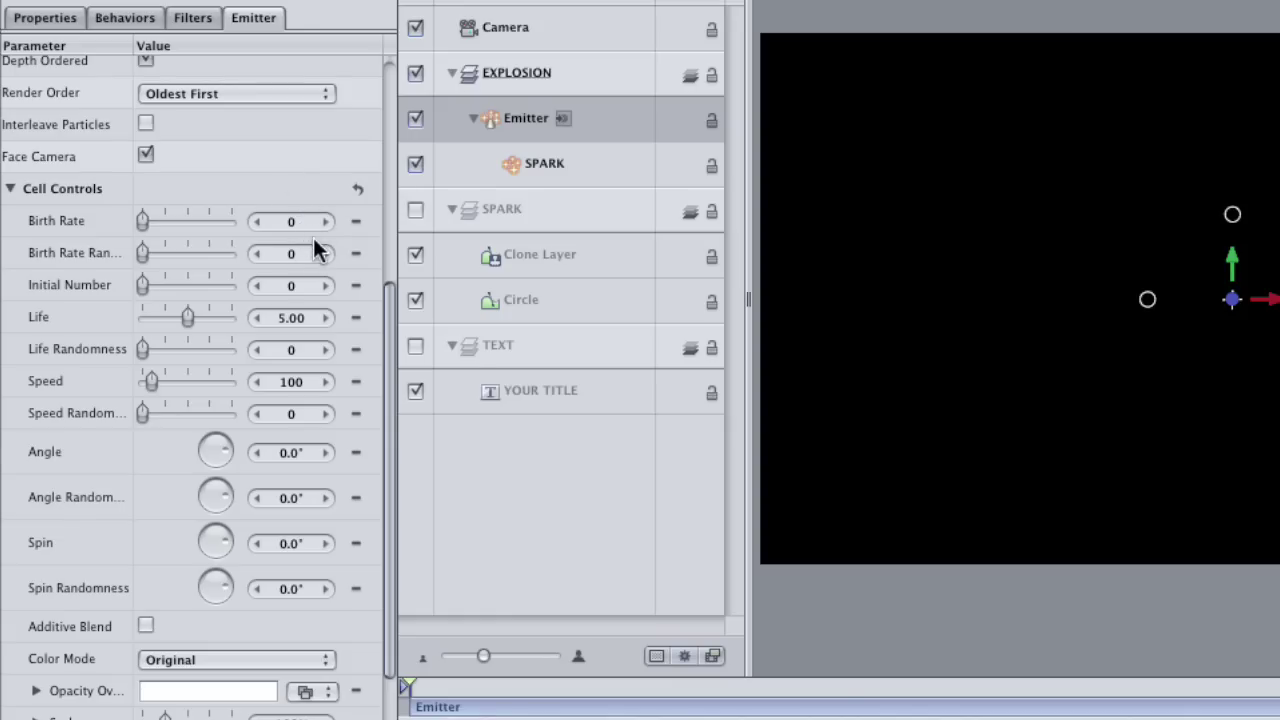
- Raise Initial Number to about 213 and shrink particle Scale to 11%
drag(297, 284, 323, 288)
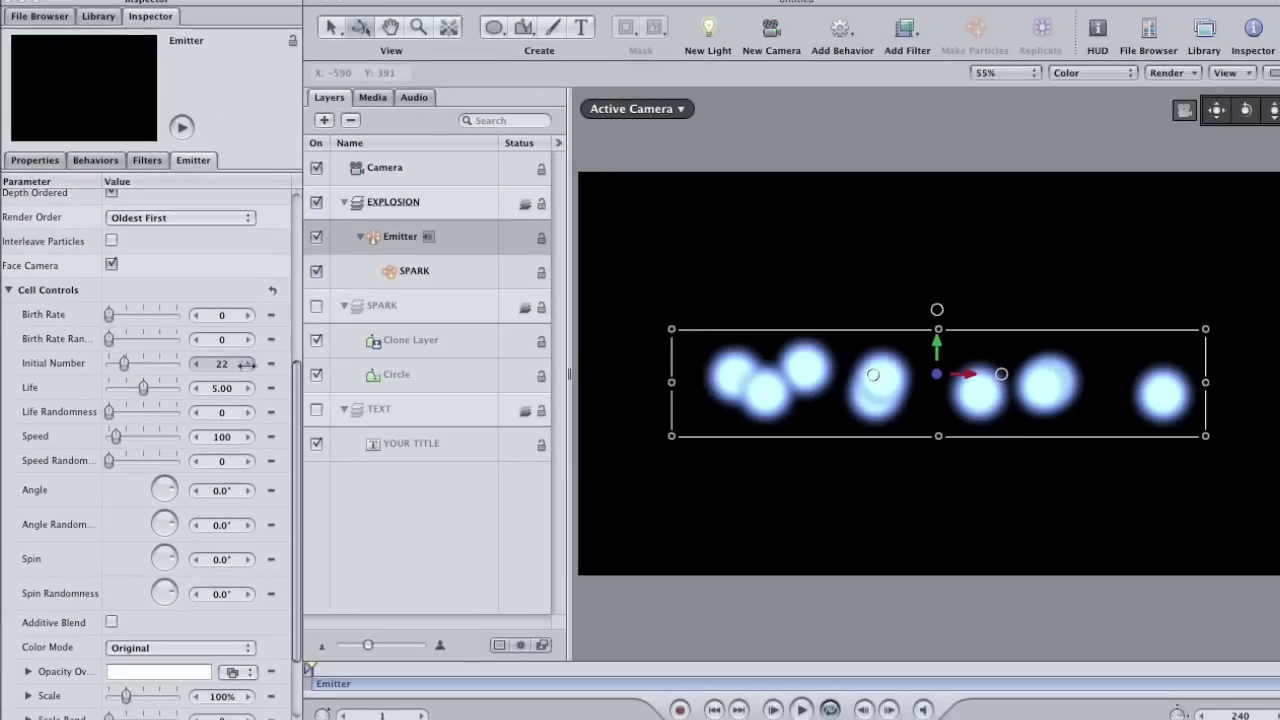
drag(245, 365, 386, 377)
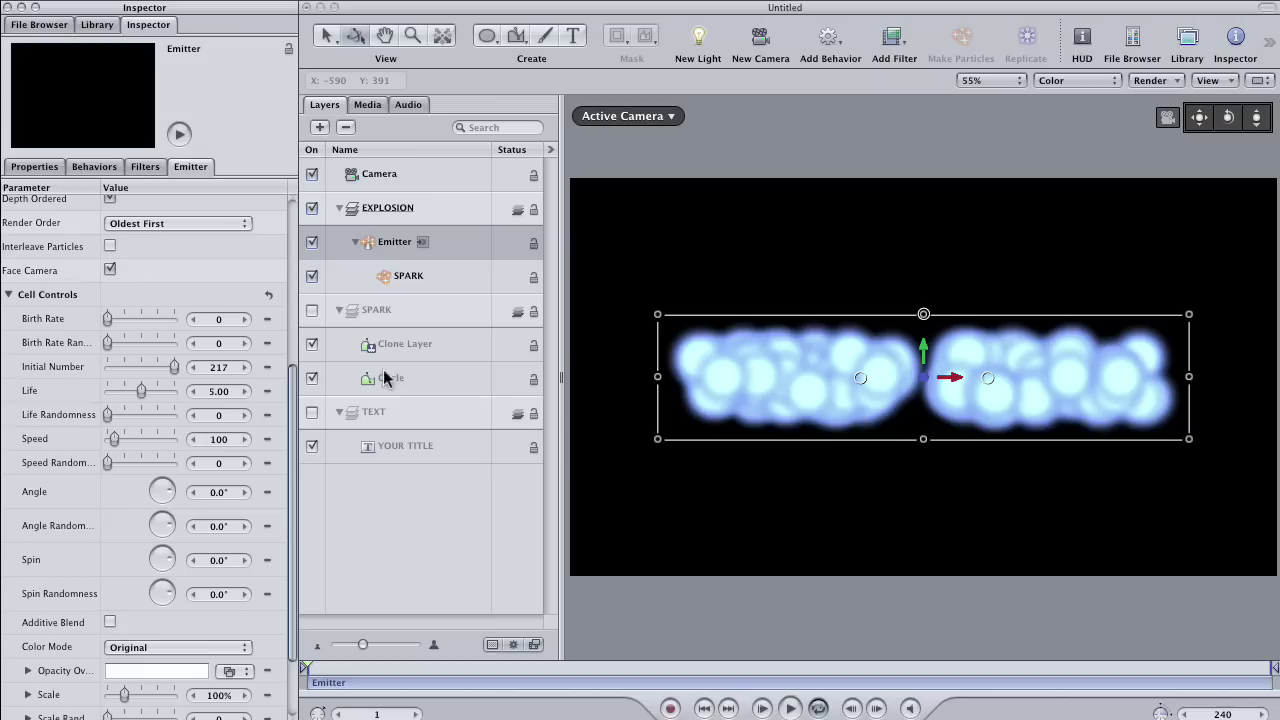
drag(217, 368, 226, 368)
drag(296, 441, 288, 514)
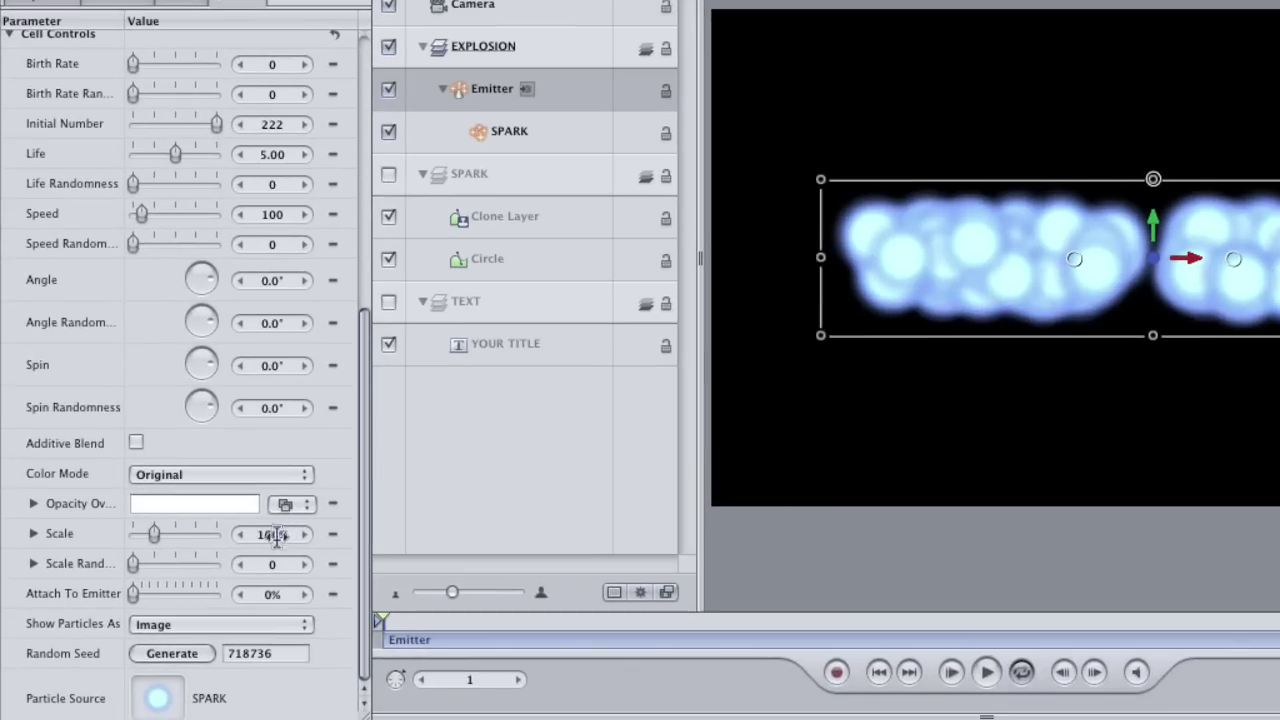
drag(270, 535, 160, 536)
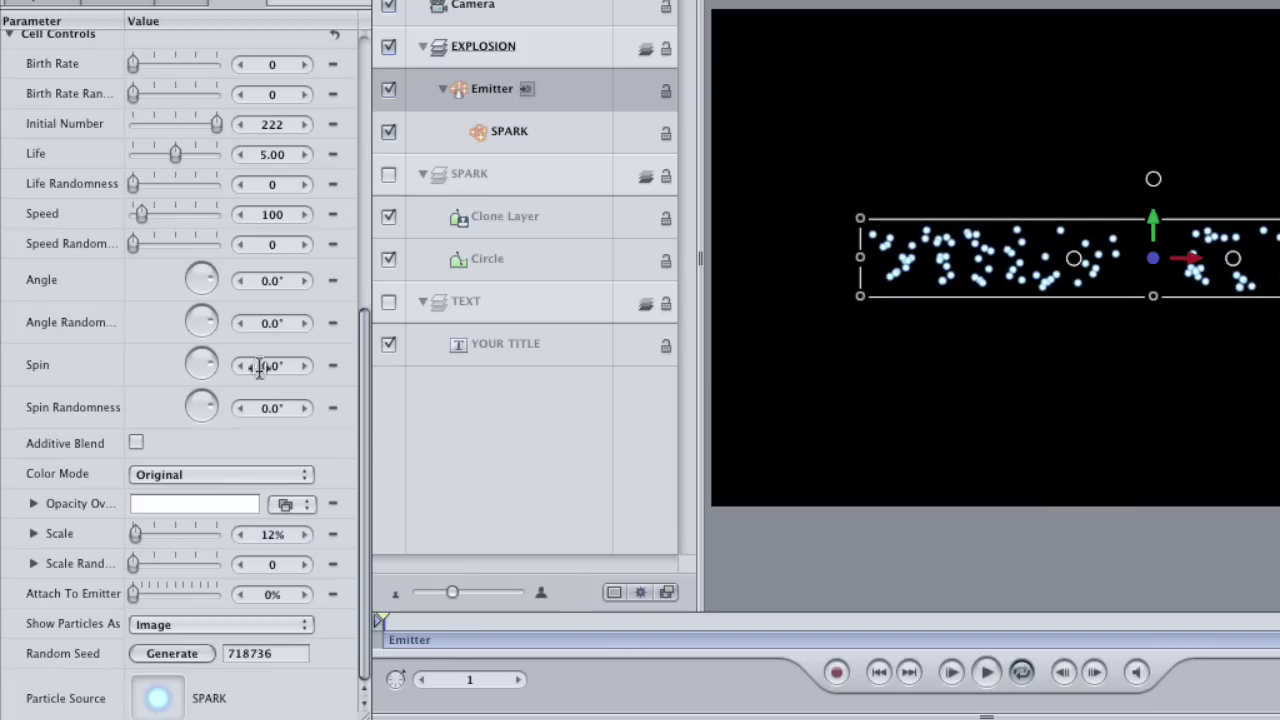
click(234, 534)
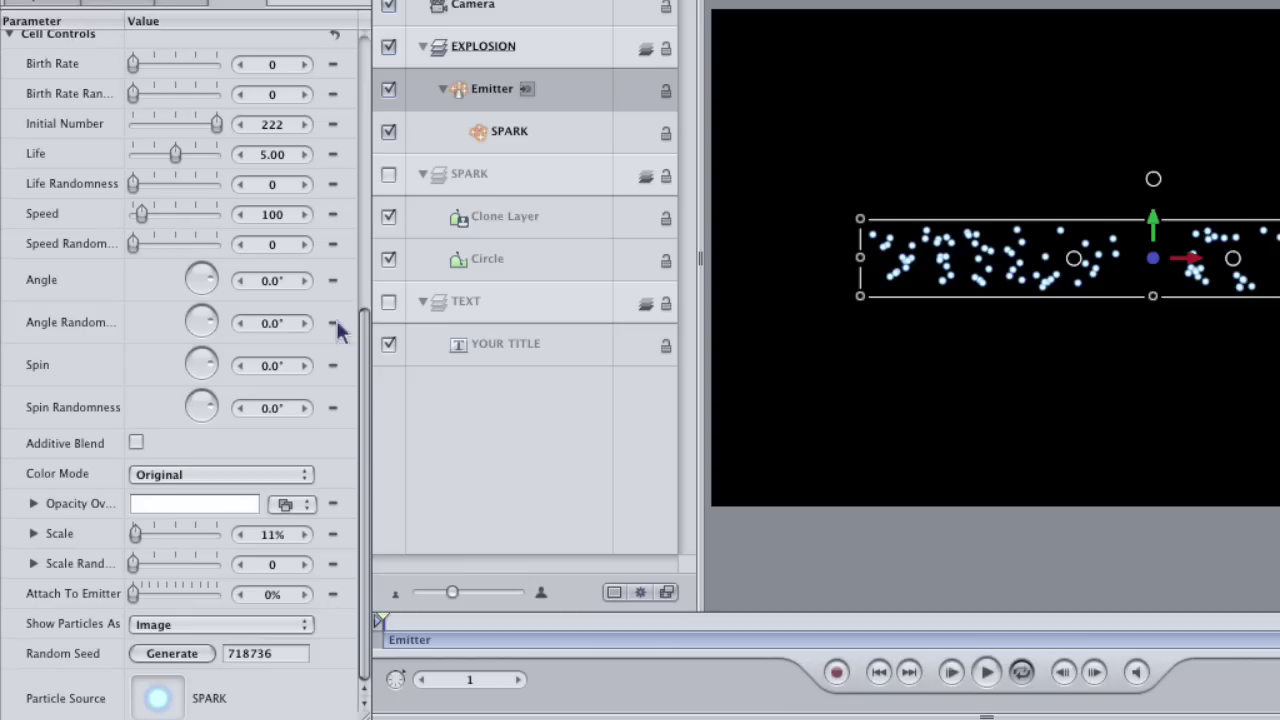
- Raise Initial Number from 306 to about 5016 so sparks densely fill YOUR TITLE
click(268, 124)
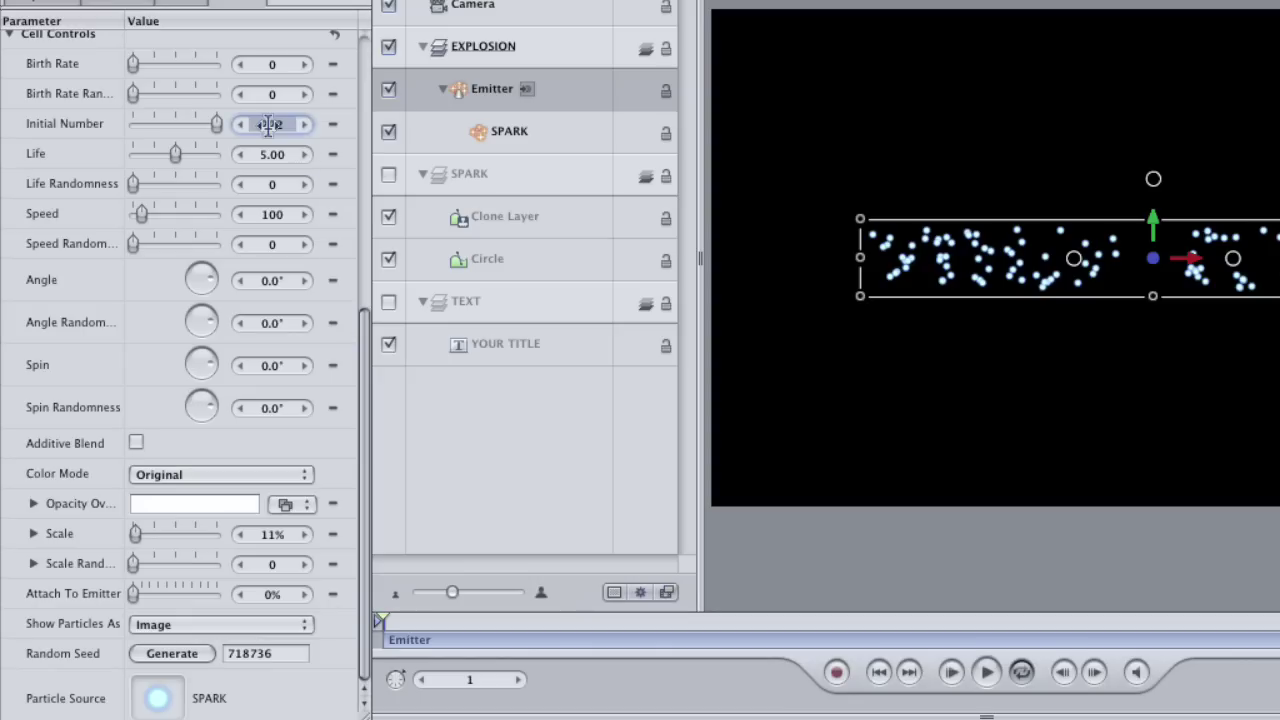
text(306)
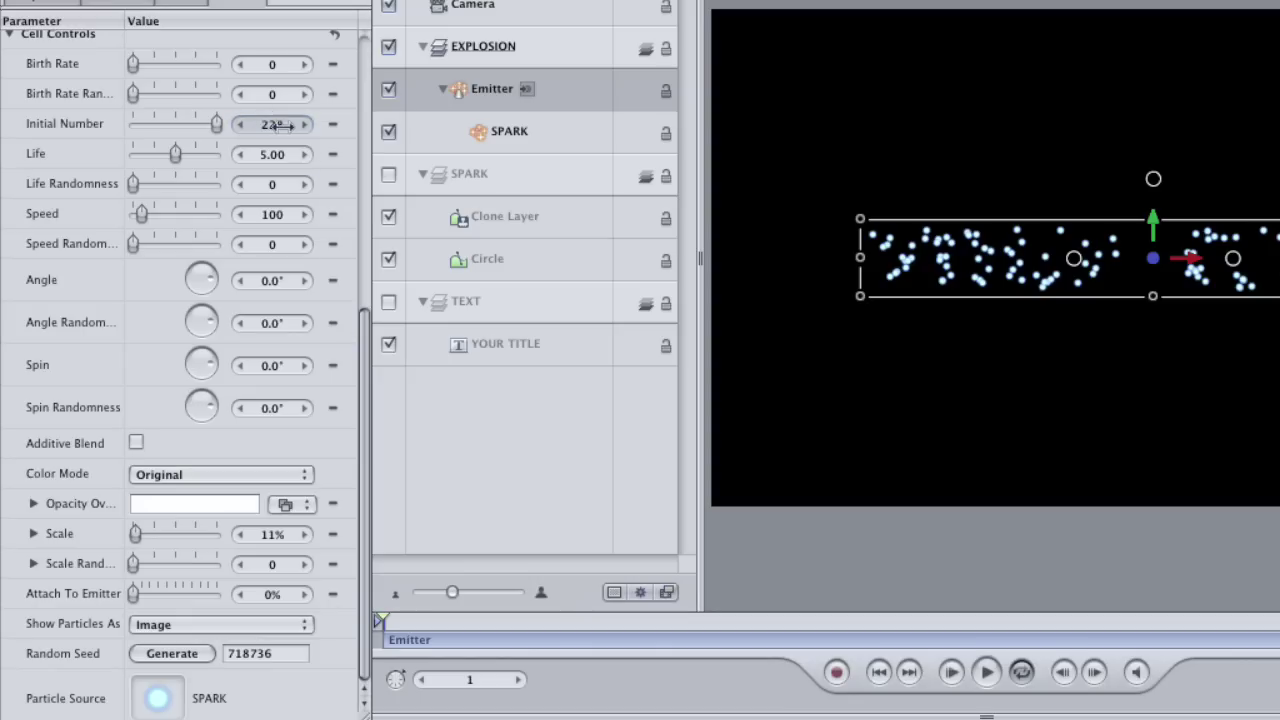
key(Return)
drag(316, 124, 434, 132)
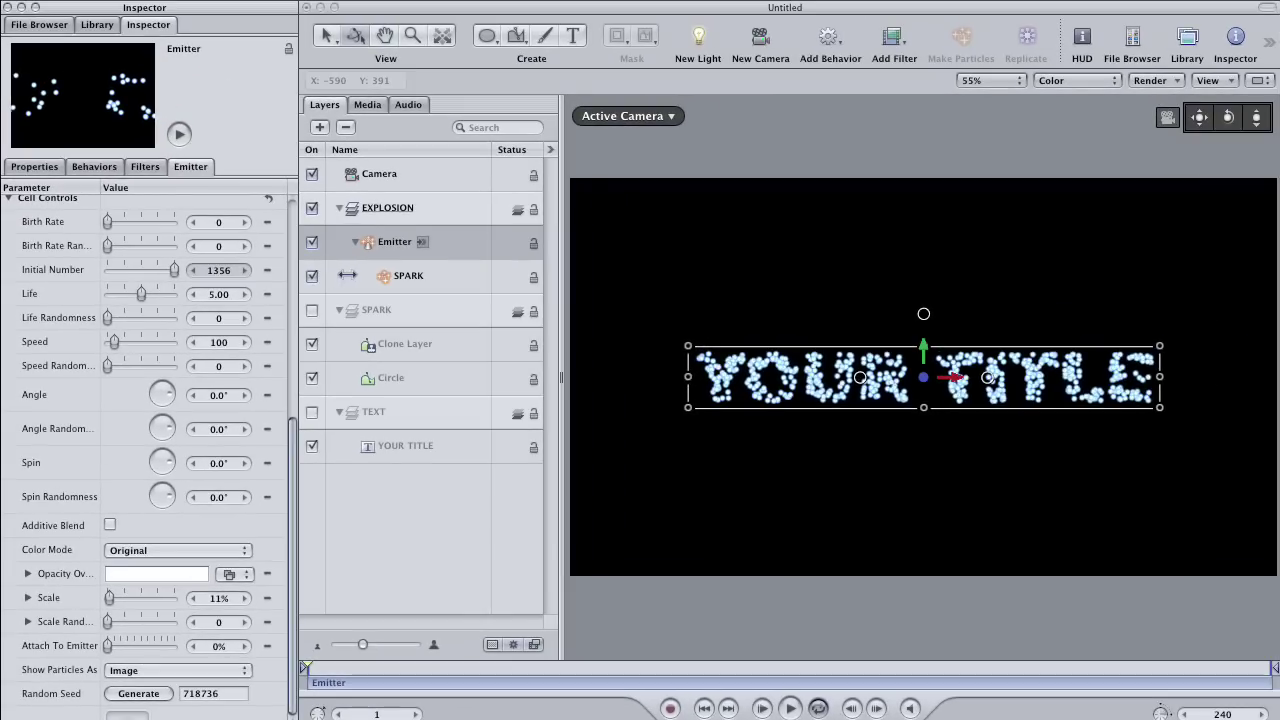
drag(347, 275, 565, 277)
drag(234, 284, 346, 273)
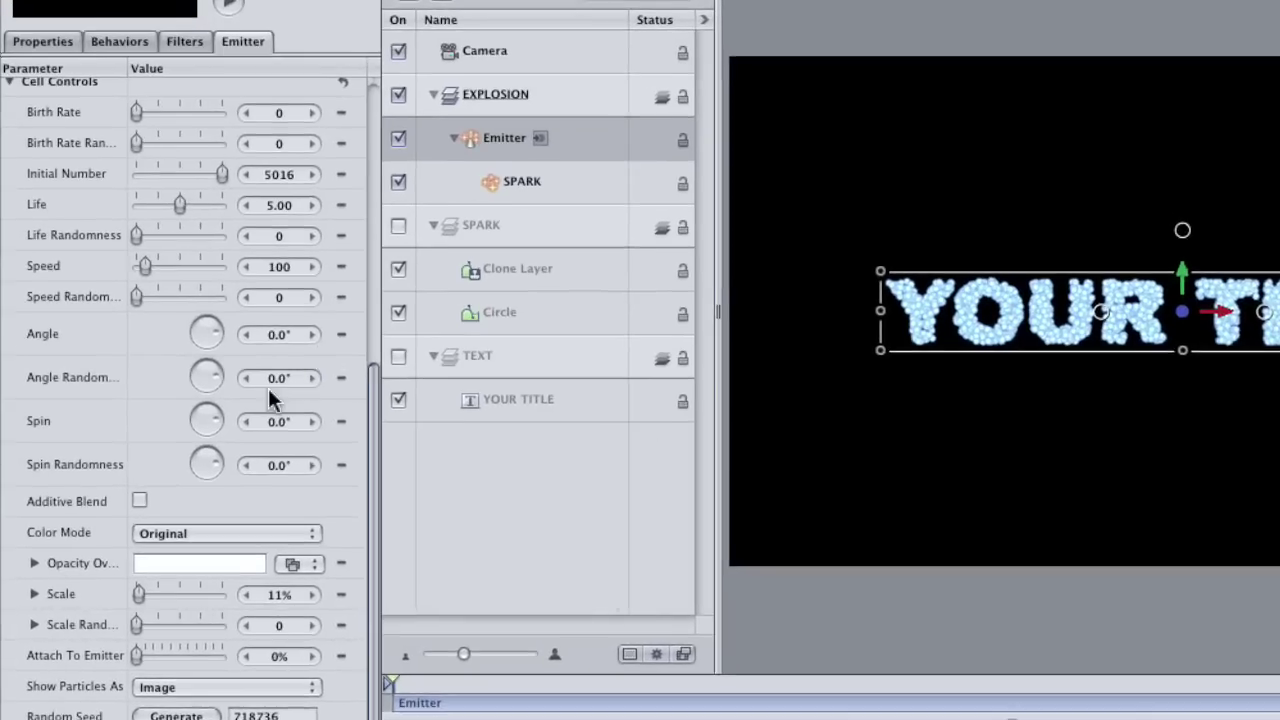
- Turn on Additive Blend and set the particle Life to 2 seconds
click(144, 497)
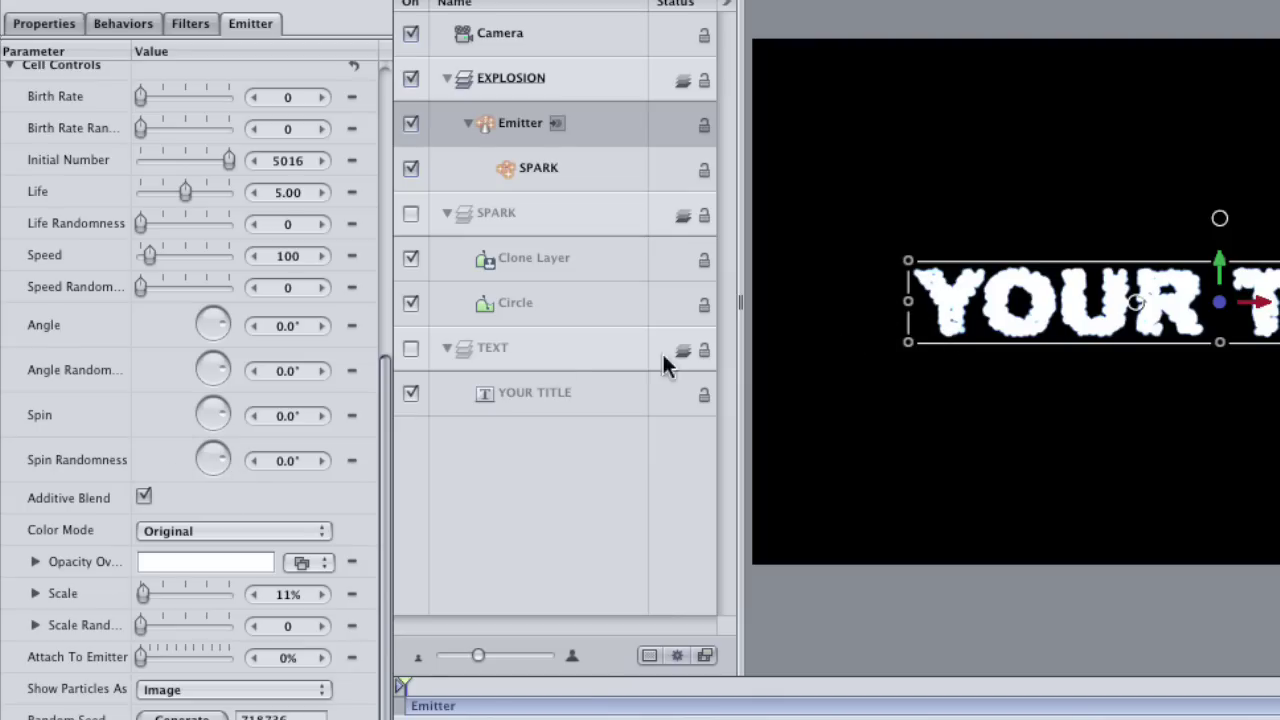
click(410, 392)
click(285, 192)
text(2)
key(Return)
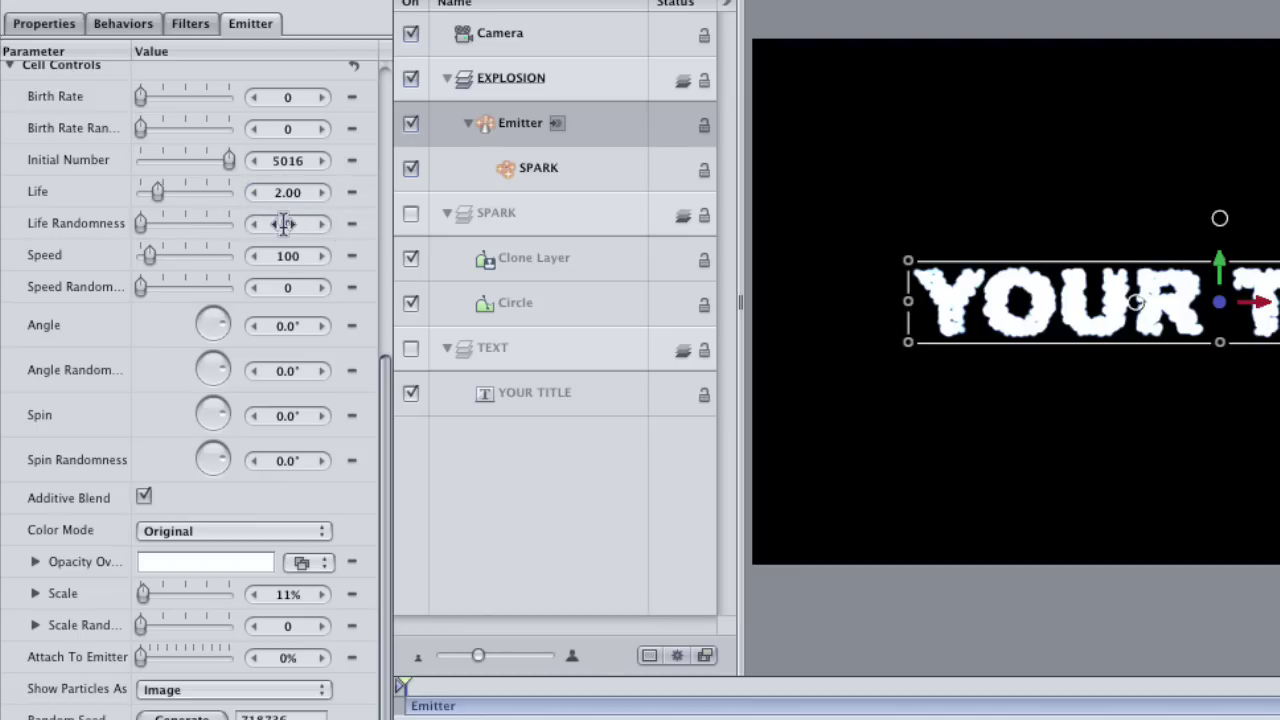
- Set Life Randomness to 3 and Speed to 0 so sparks stay put
click(287, 224)
text(3)
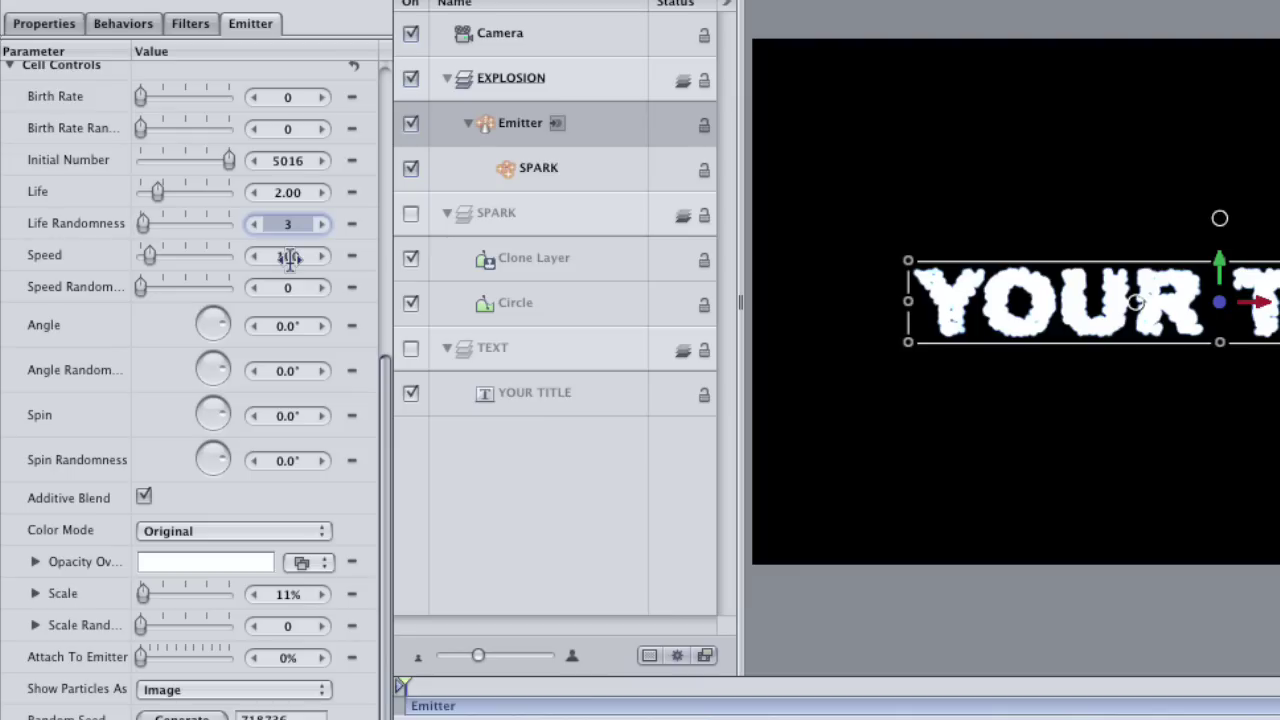
key(Return)
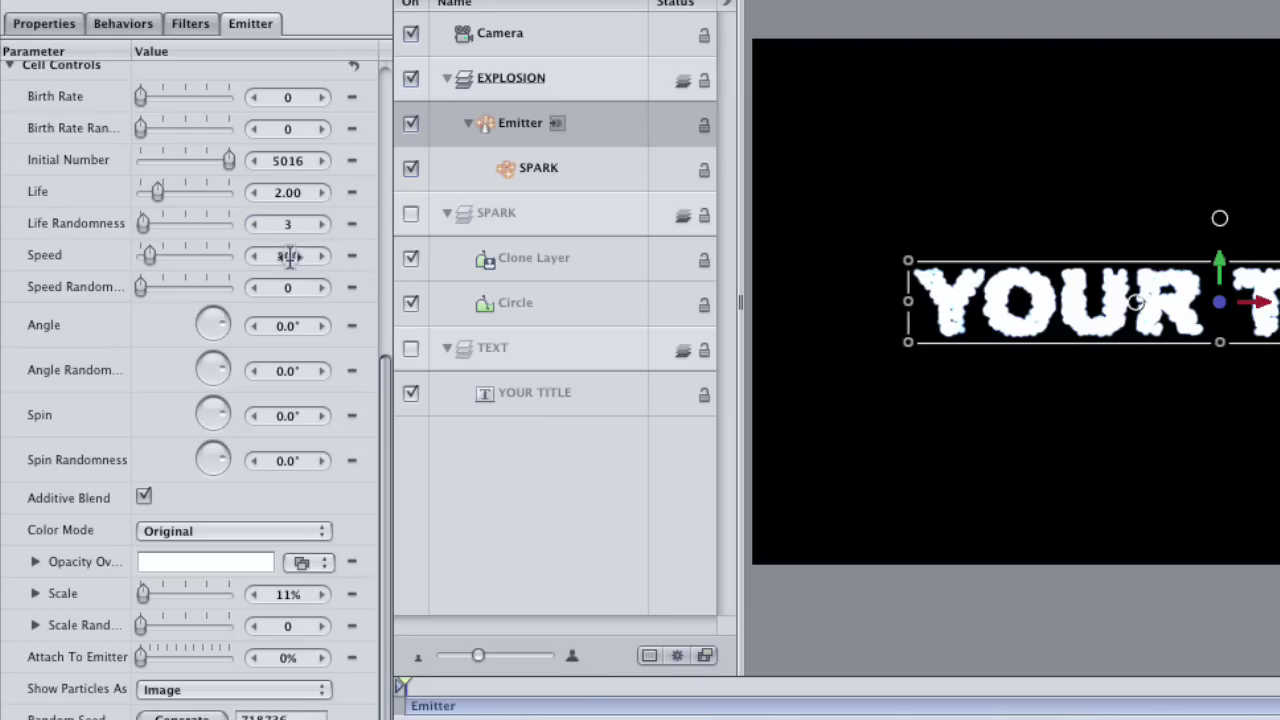
click(287, 256)
text(0)
key(Return)
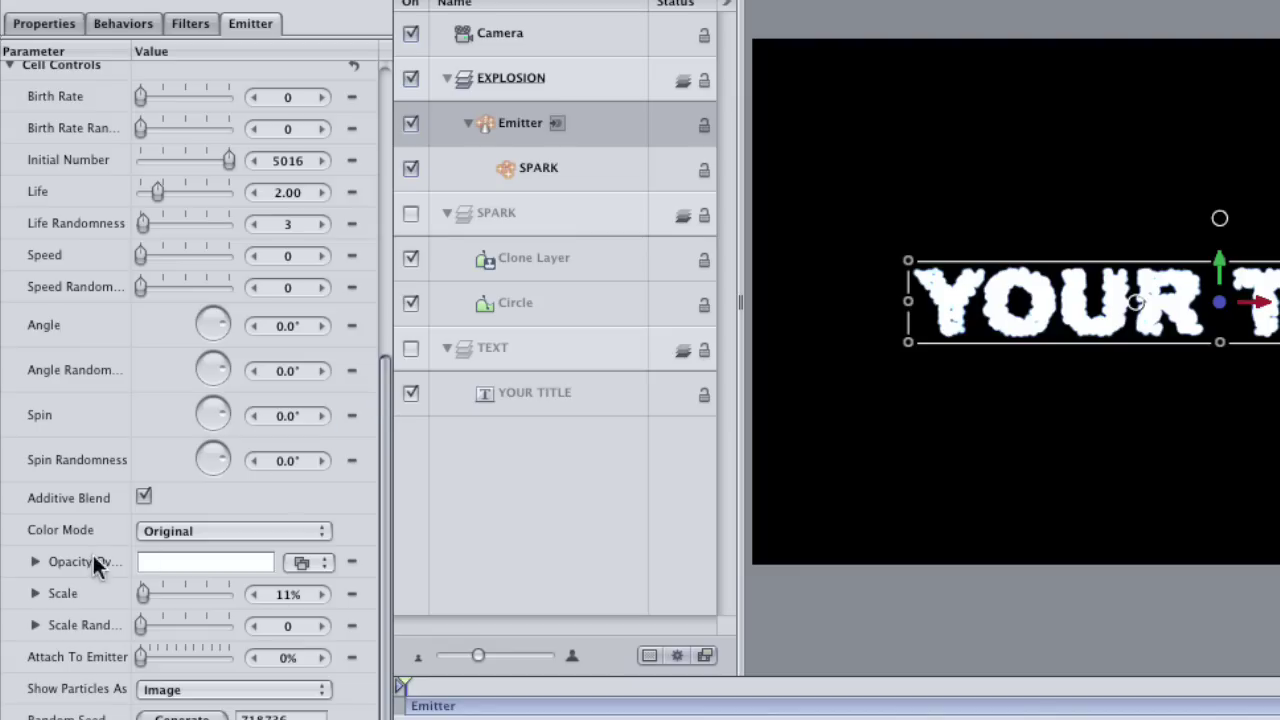
- Add a 0% tag to Opacity Over Life and move the fade midpoint to about 64%
click(36, 563)
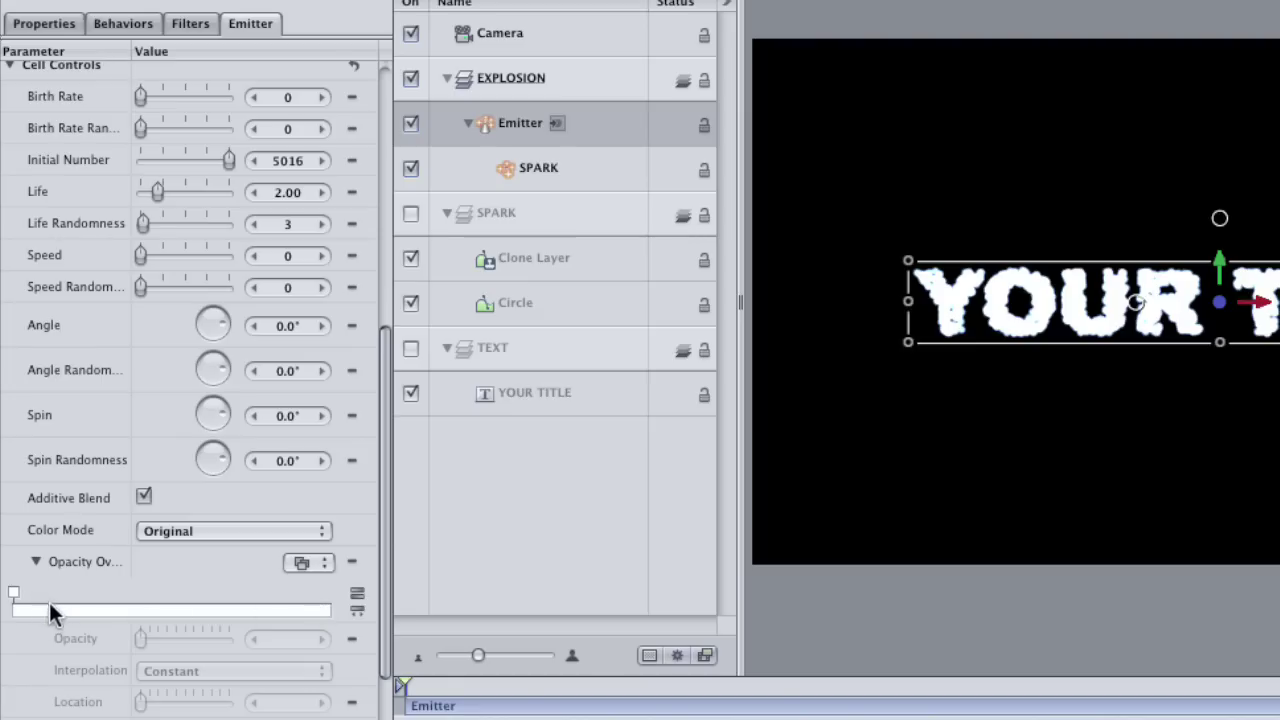
click(226, 608)
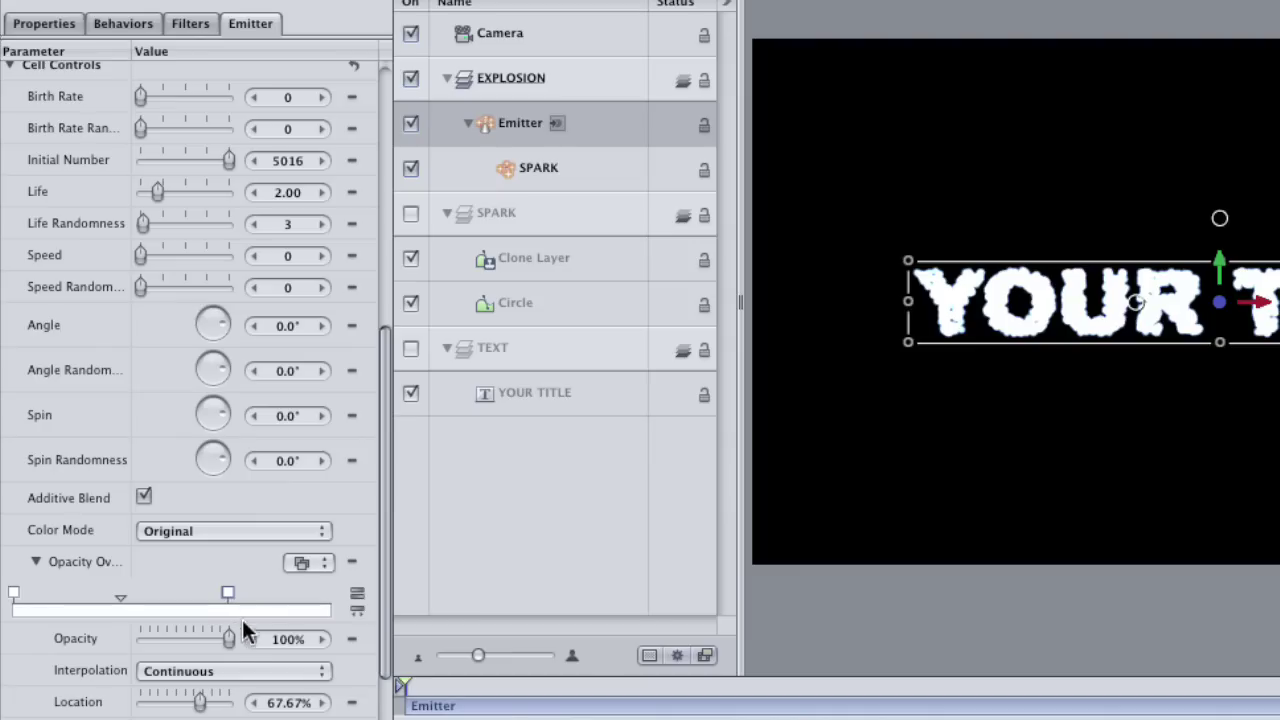
drag(225, 637, 124, 635)
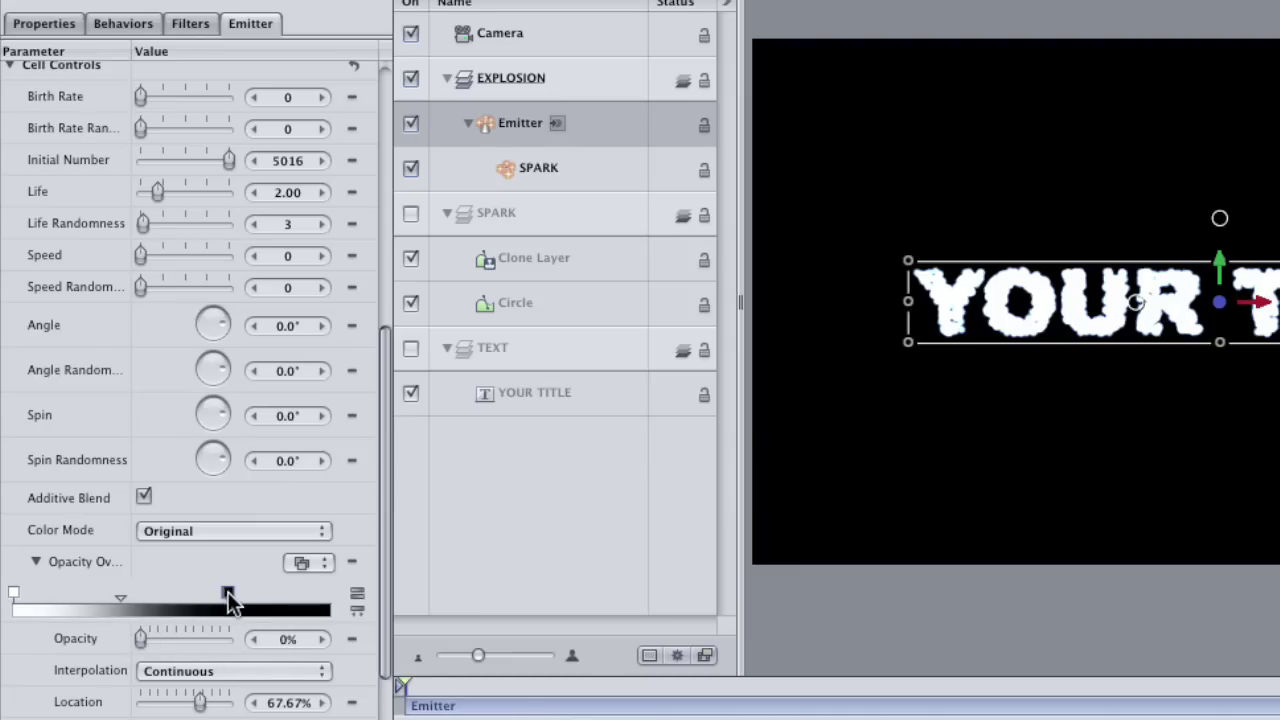
drag(228, 592, 333, 590)
drag(171, 597, 206, 596)
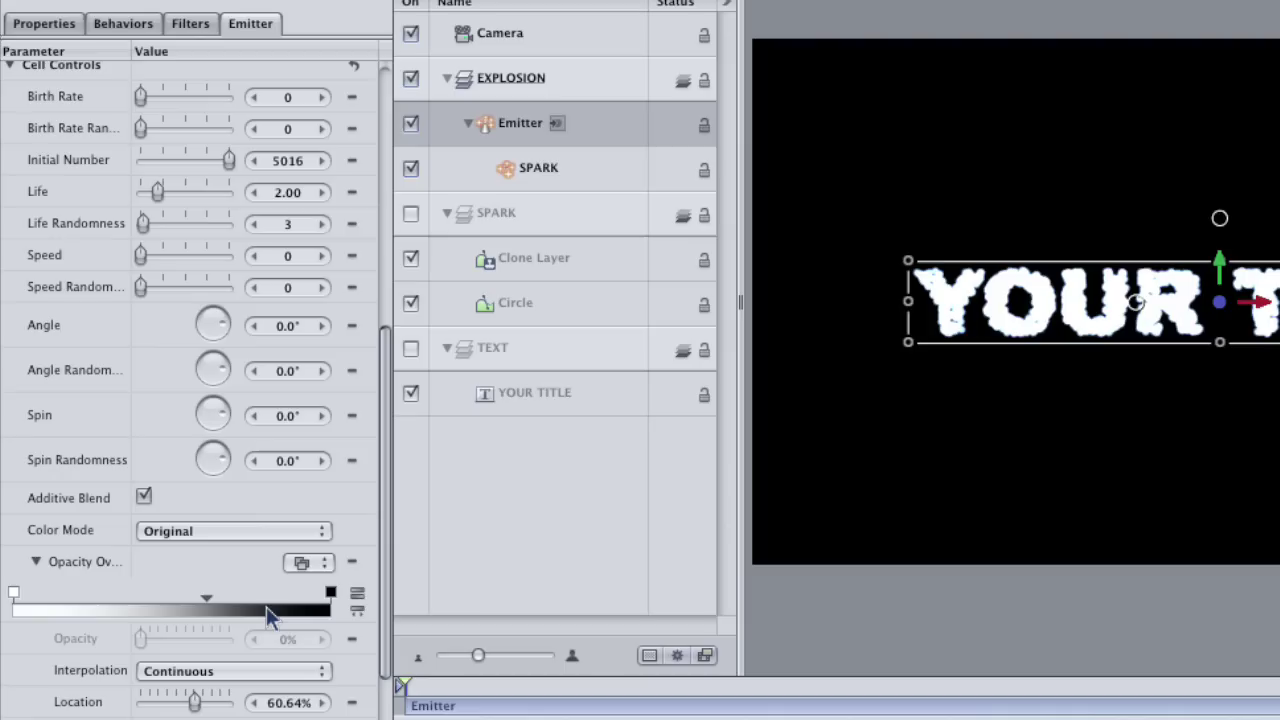
drag(208, 605, 222, 605)
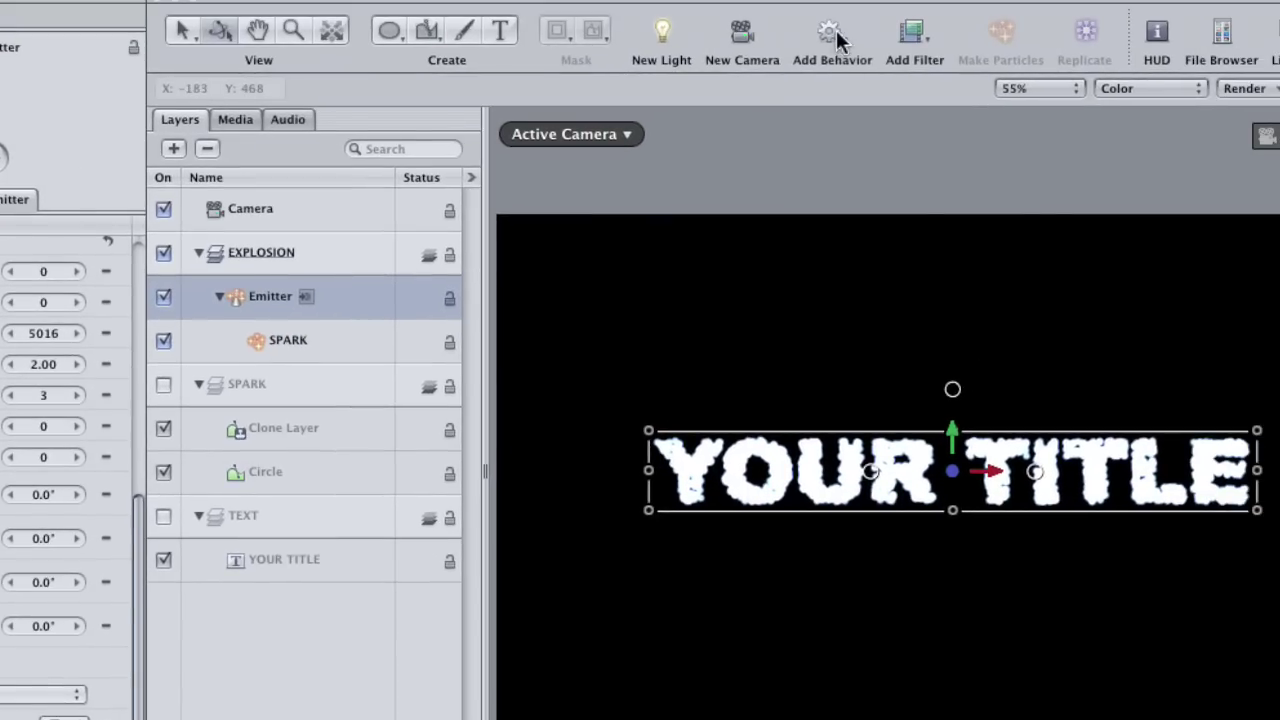
- Add a Simulations > Random Motion behavior to the emitter
click(831, 36)
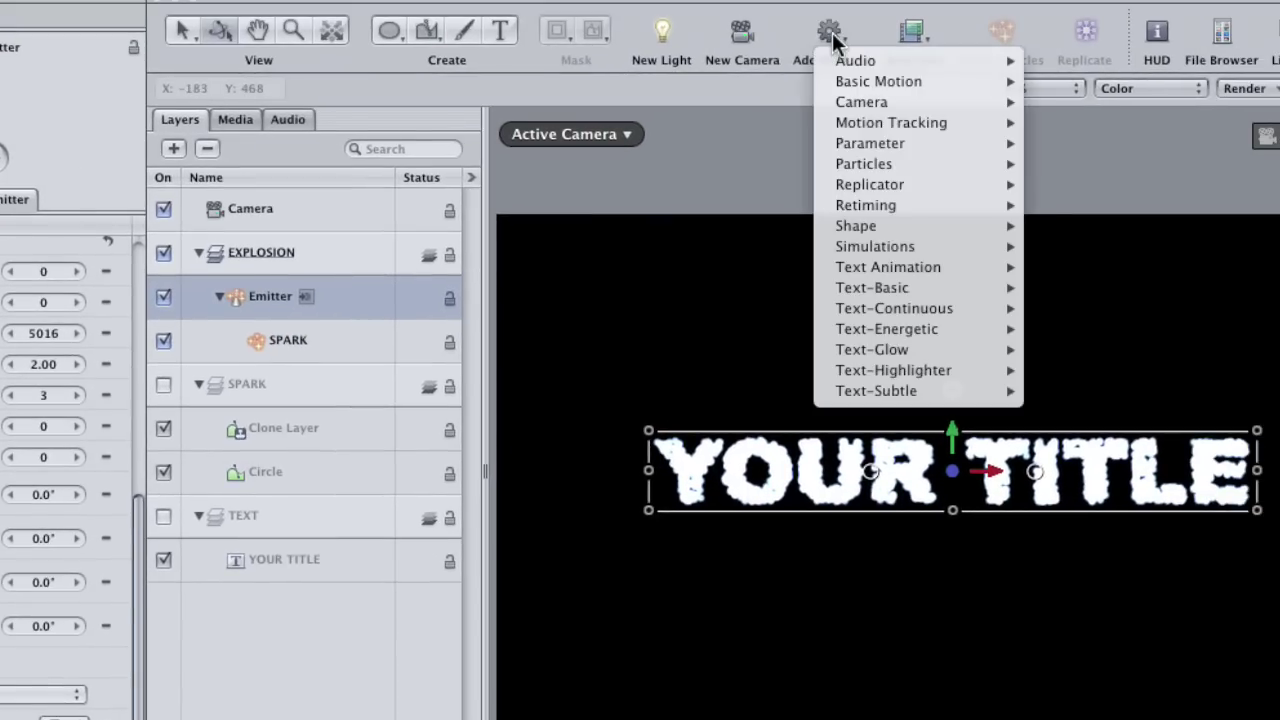
mouse_move(847, 246)
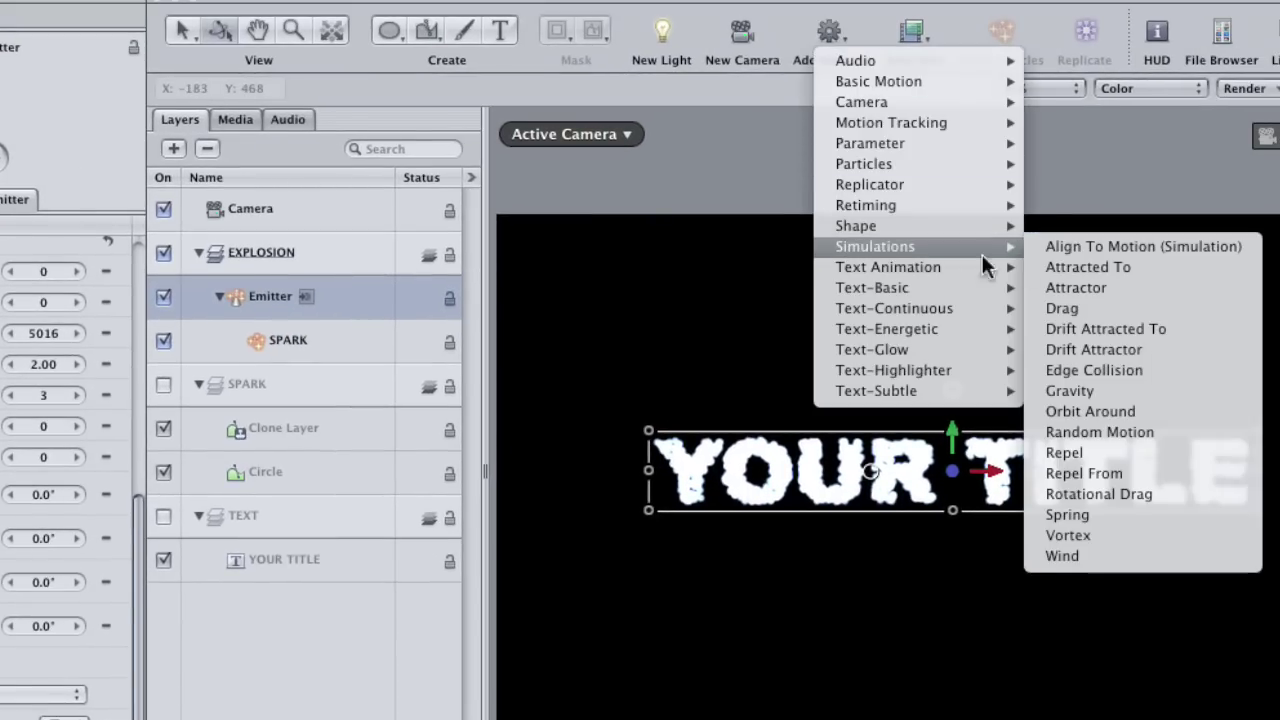
click(1096, 431)
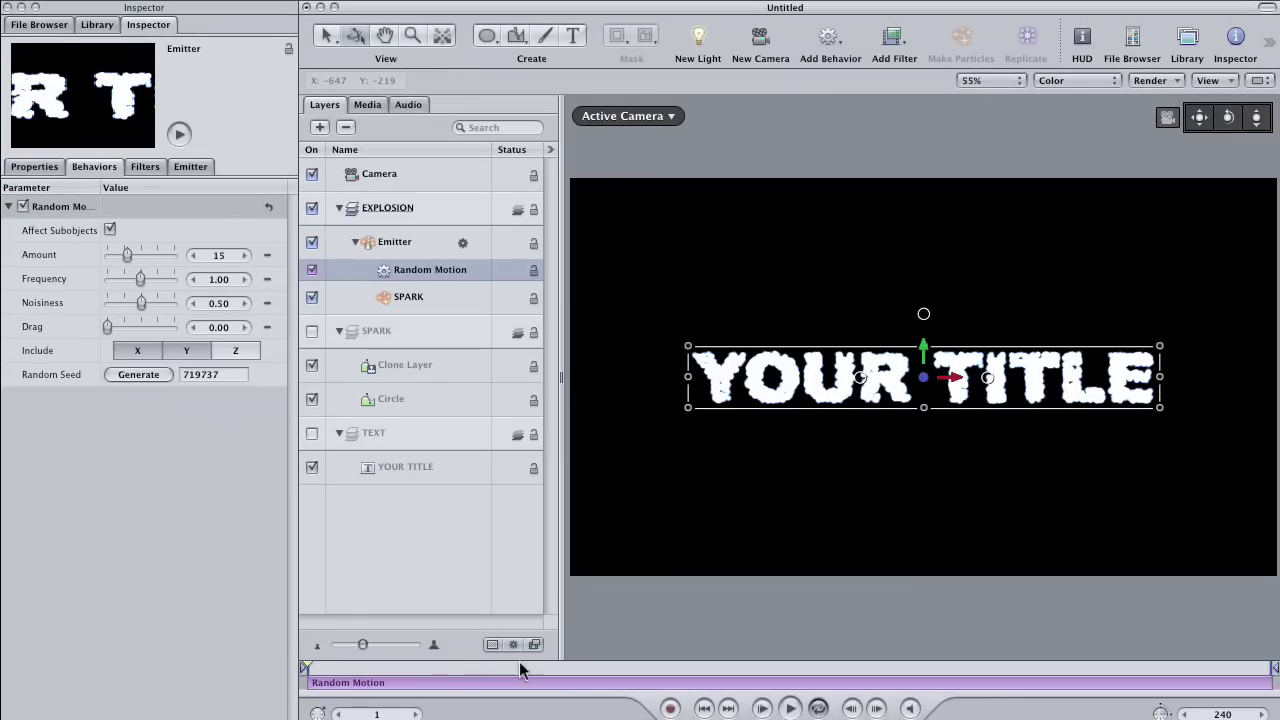
- Set the play range out point at frame 95 and preview the animation
click(552, 668)
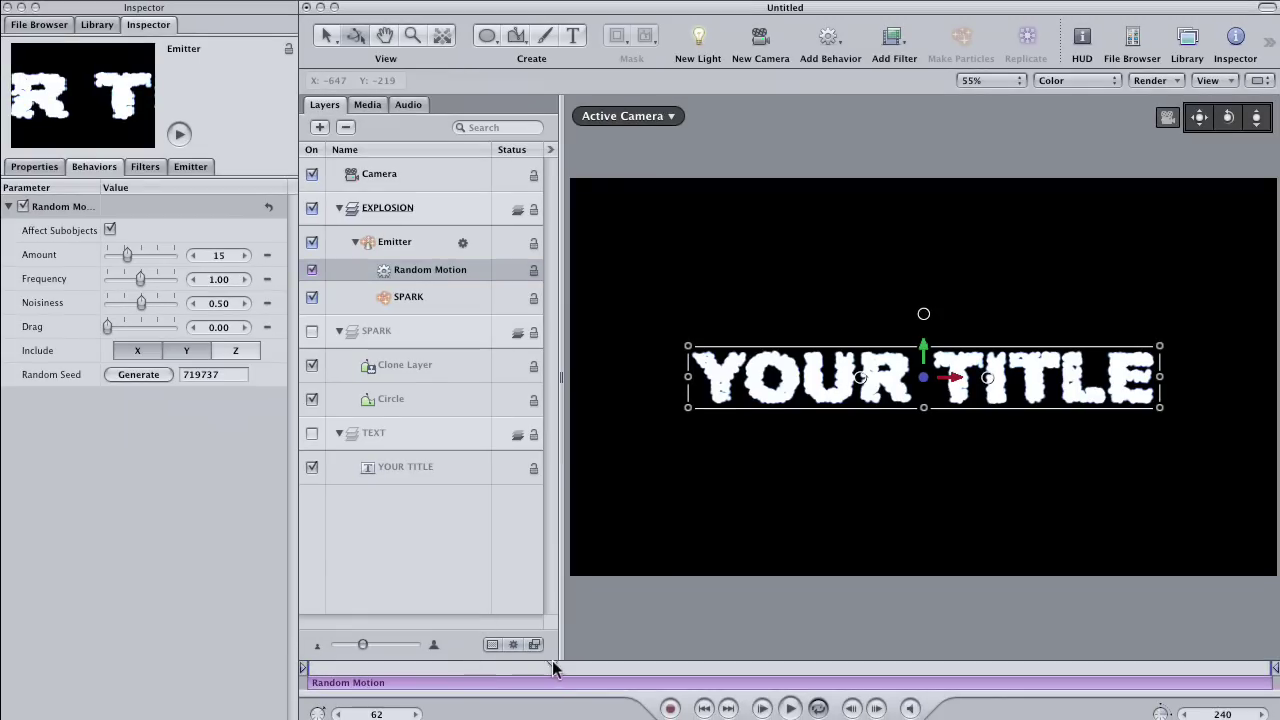
click(638, 670)
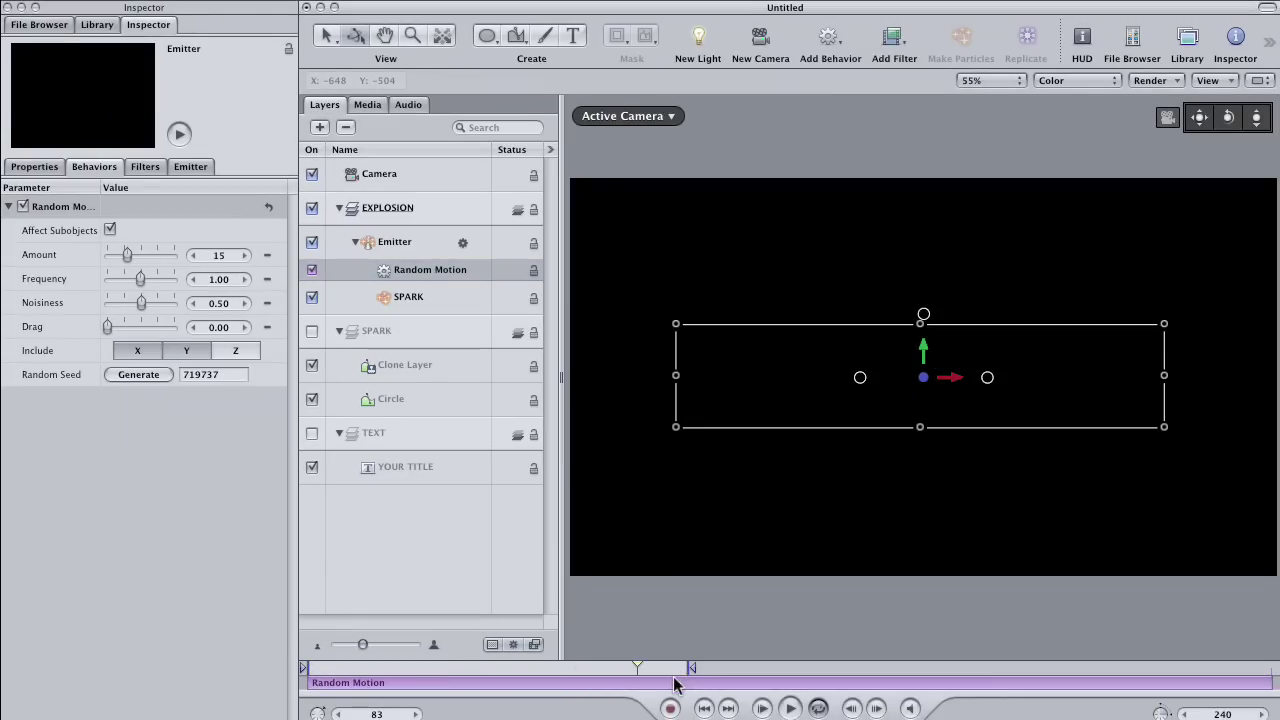
key(super+alt+o)
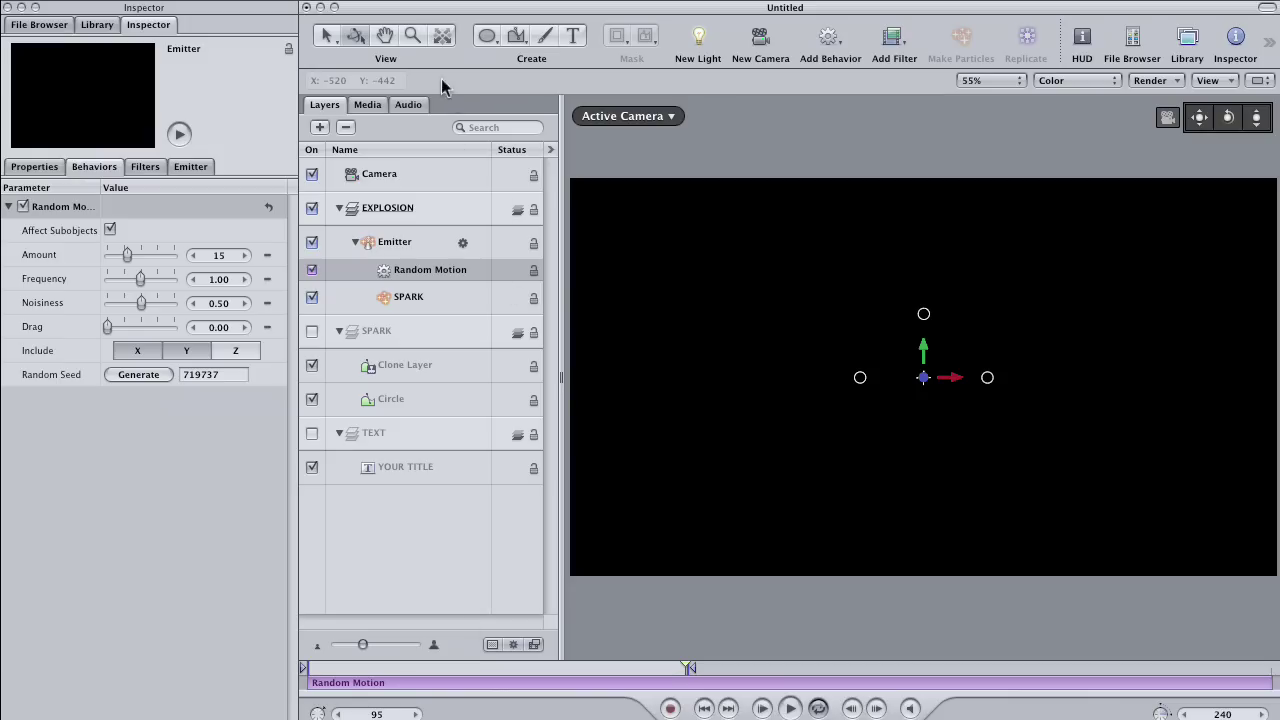
key(space)
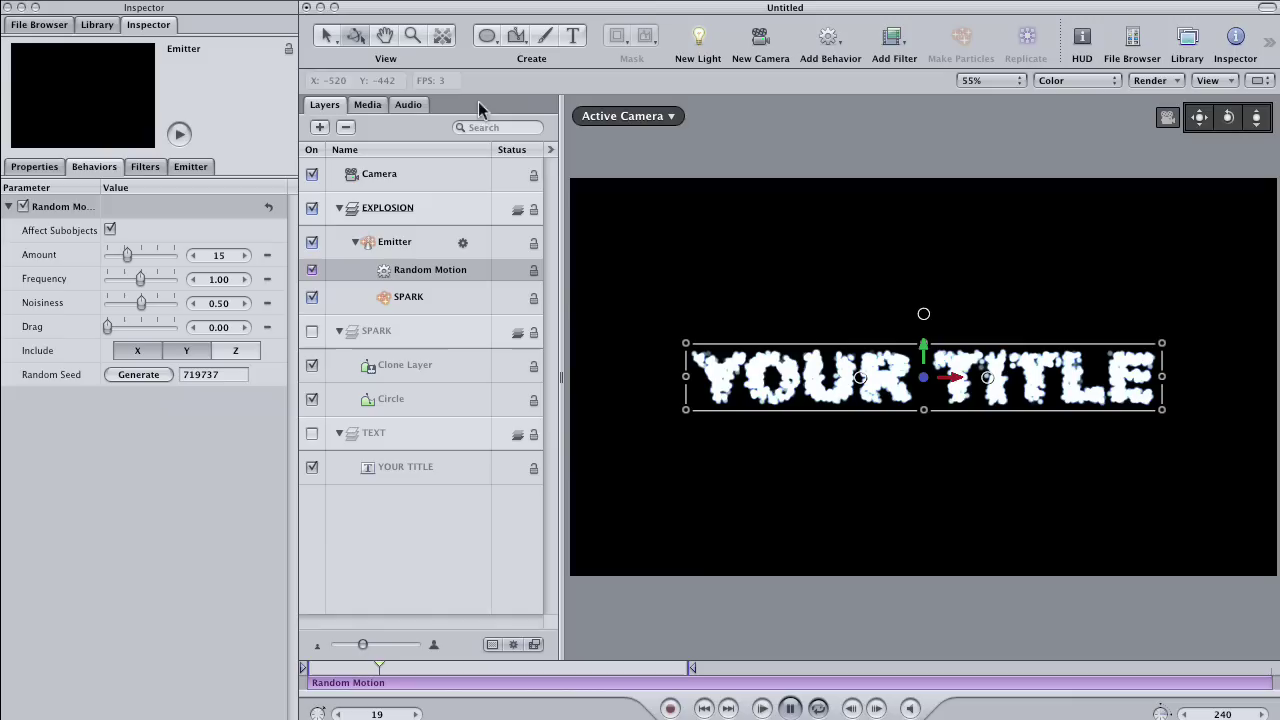
- Stop playback and set the Emitter's Initial Number to 500
click(452, 84)
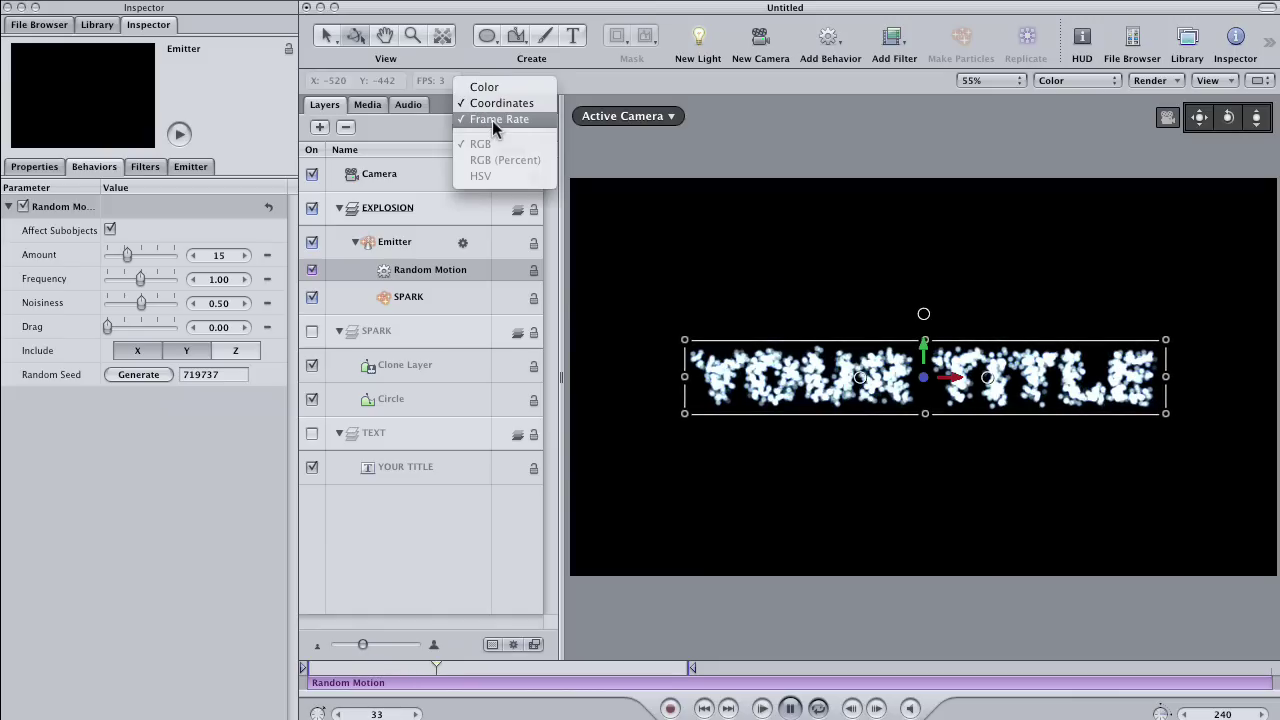
click(559, 82)
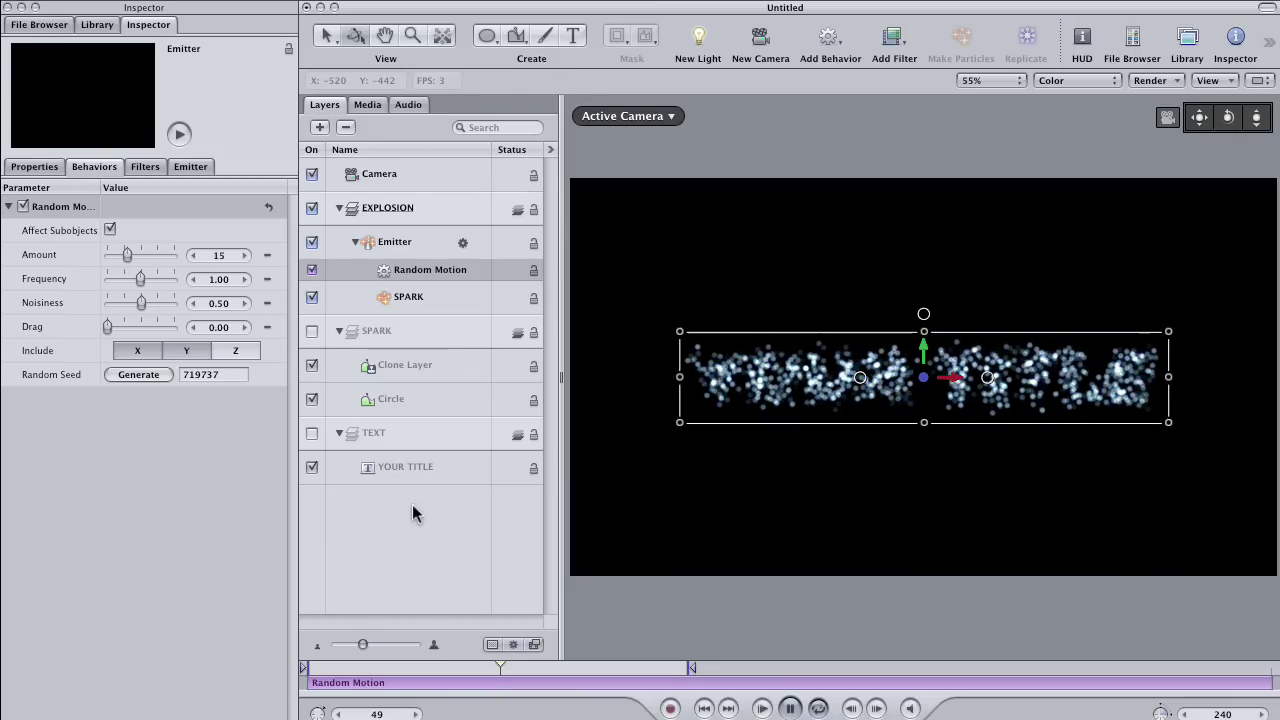
key(space)
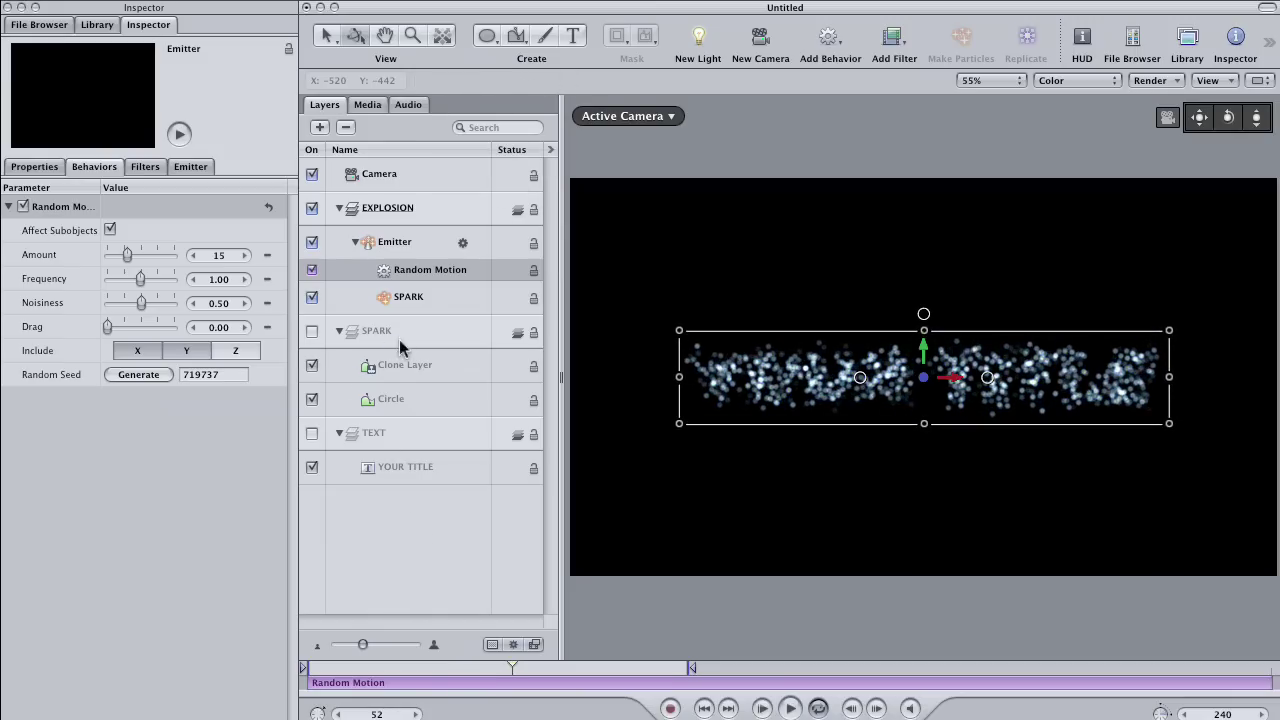
click(392, 242)
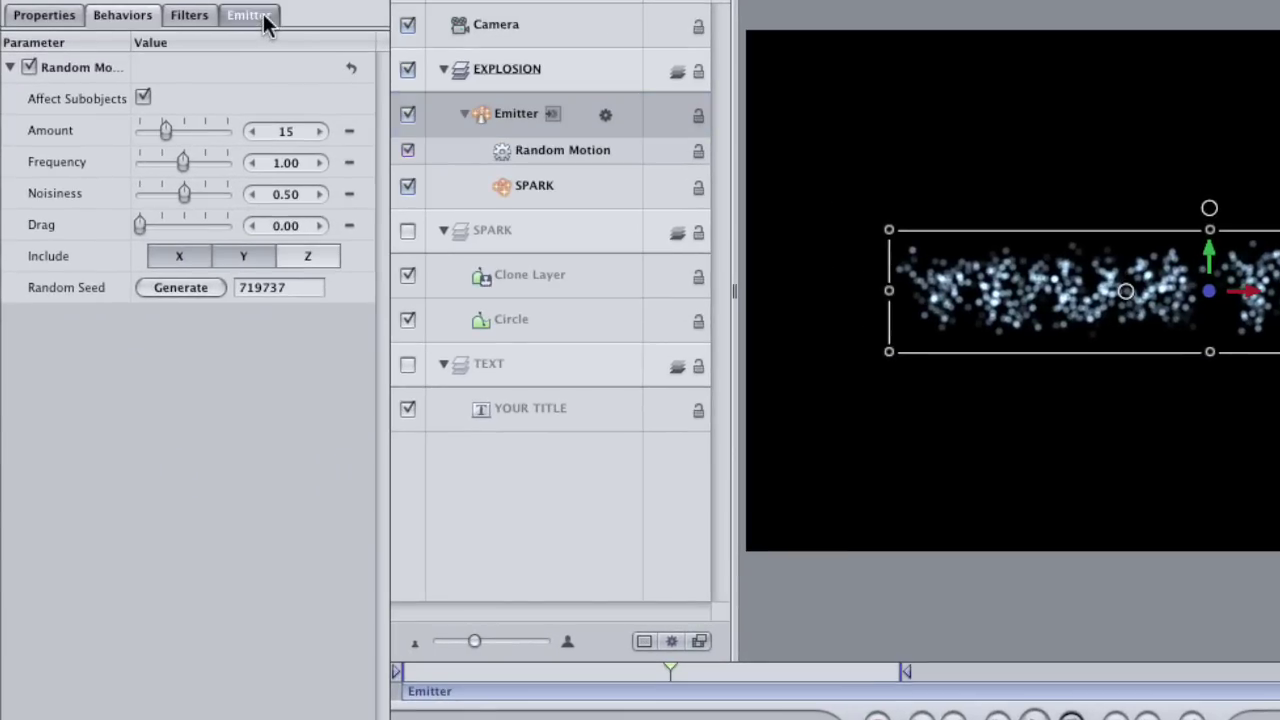
click(265, 25)
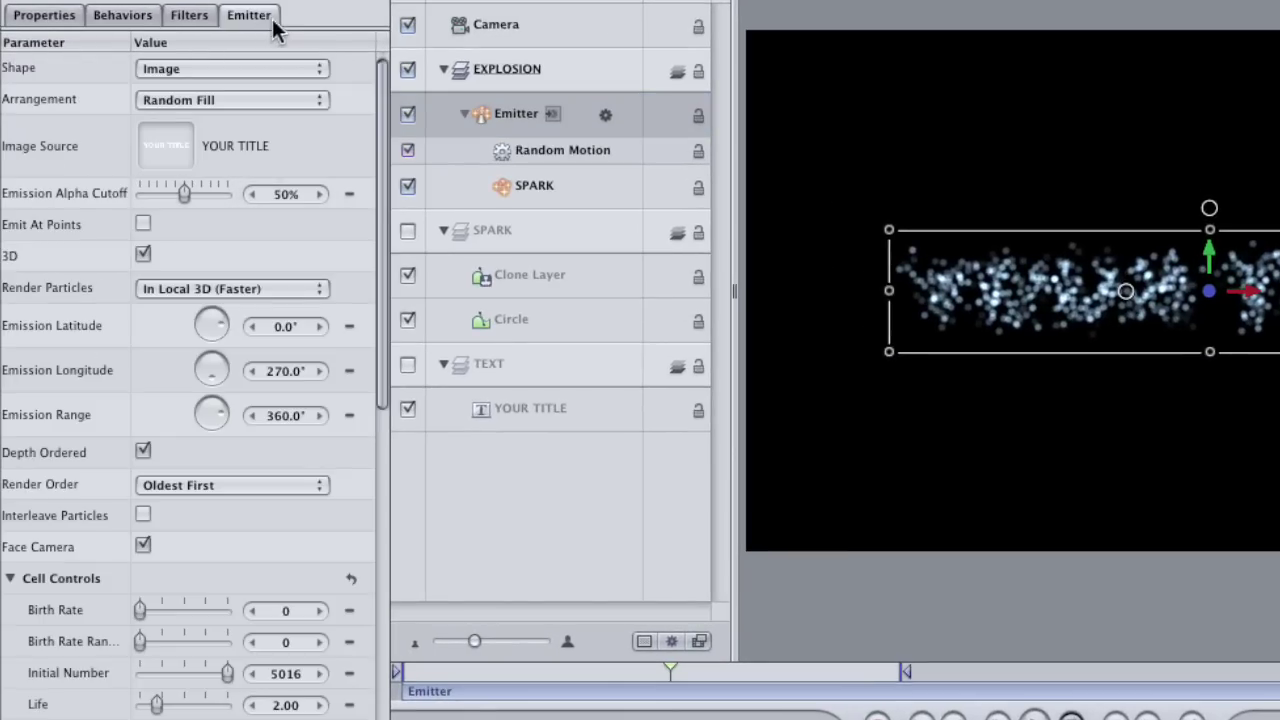
click(287, 675)
text(500)
key(Return)
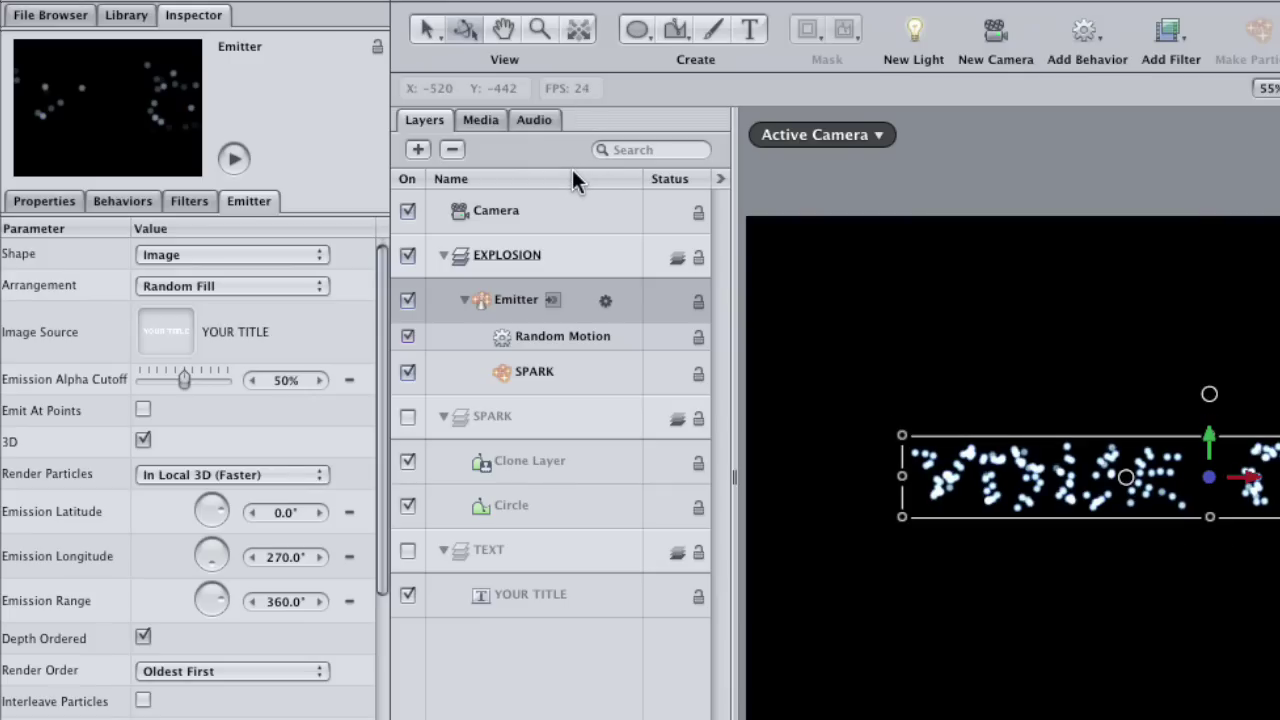
- Set the Emitter's Random Motion Amount to 250 and Frequency to about 0.2
click(534, 703)
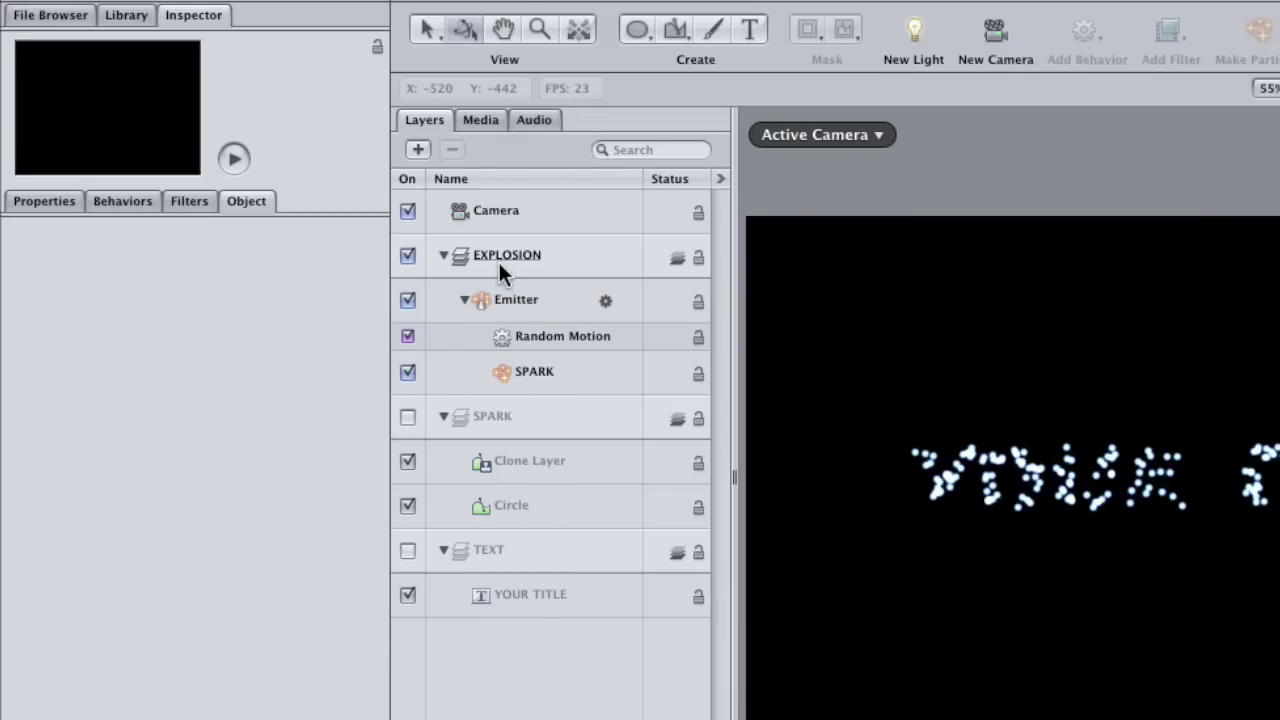
click(514, 305)
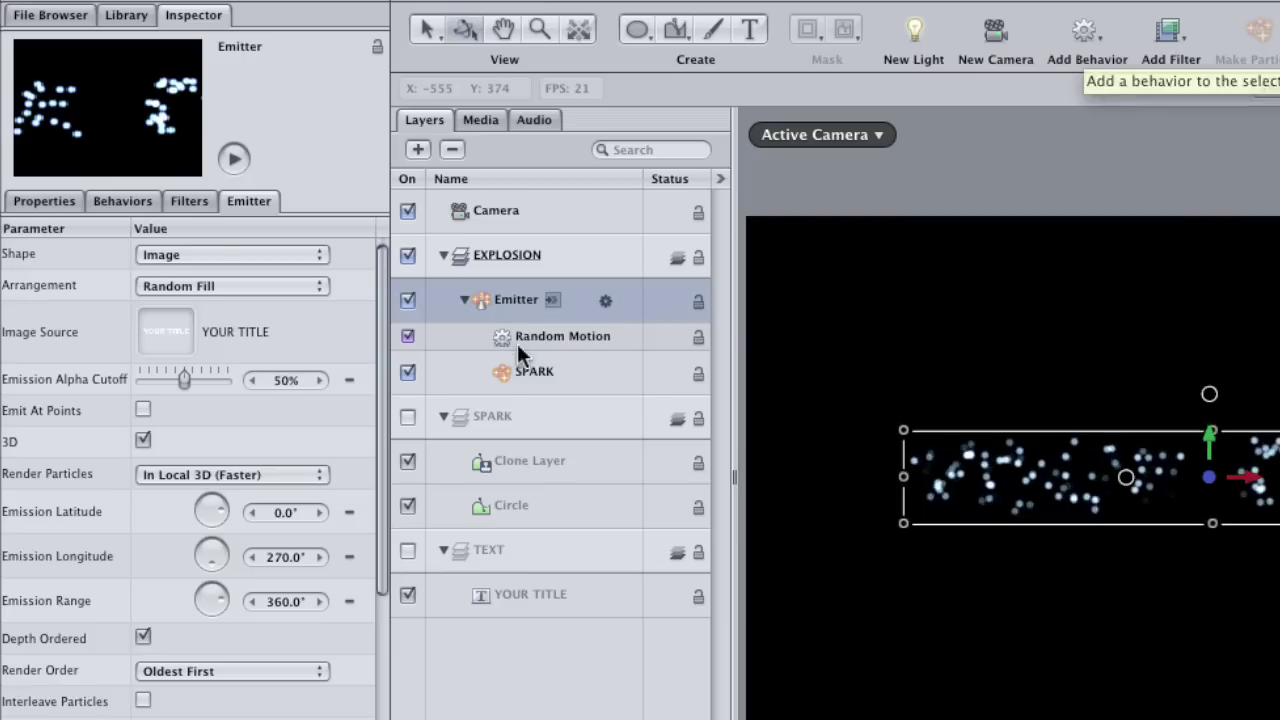
click(136, 202)
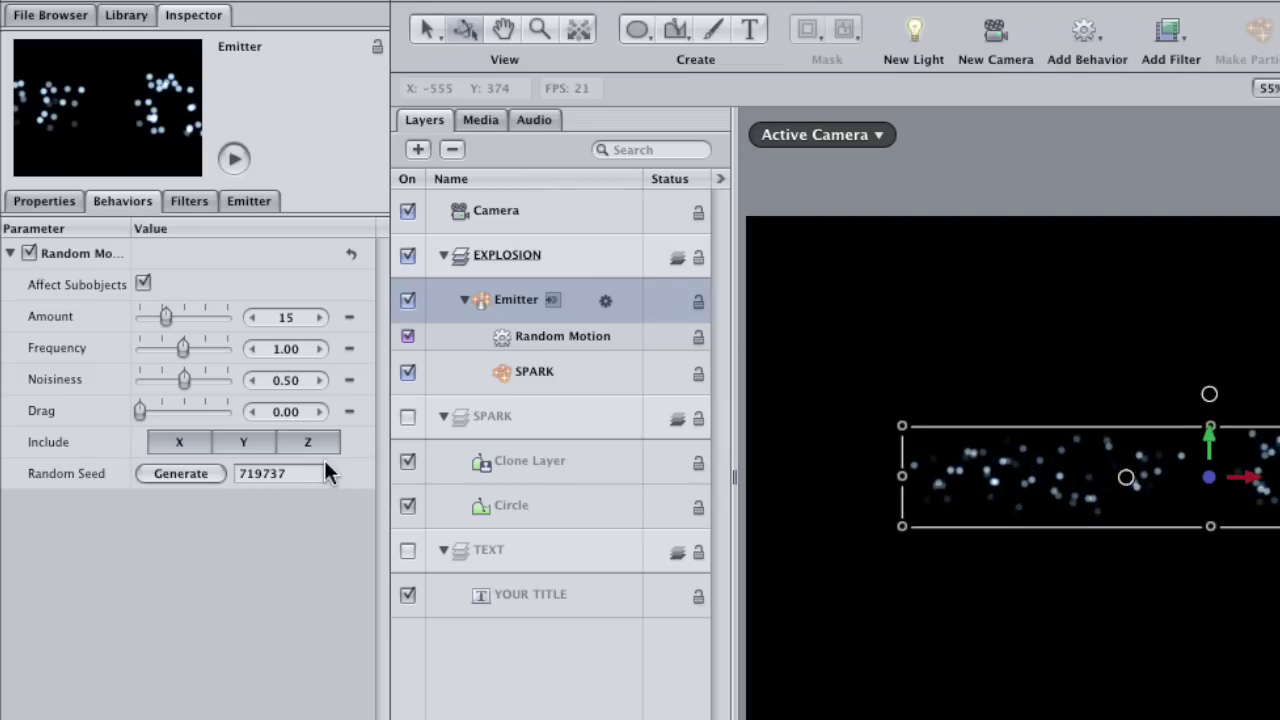
click(285, 316)
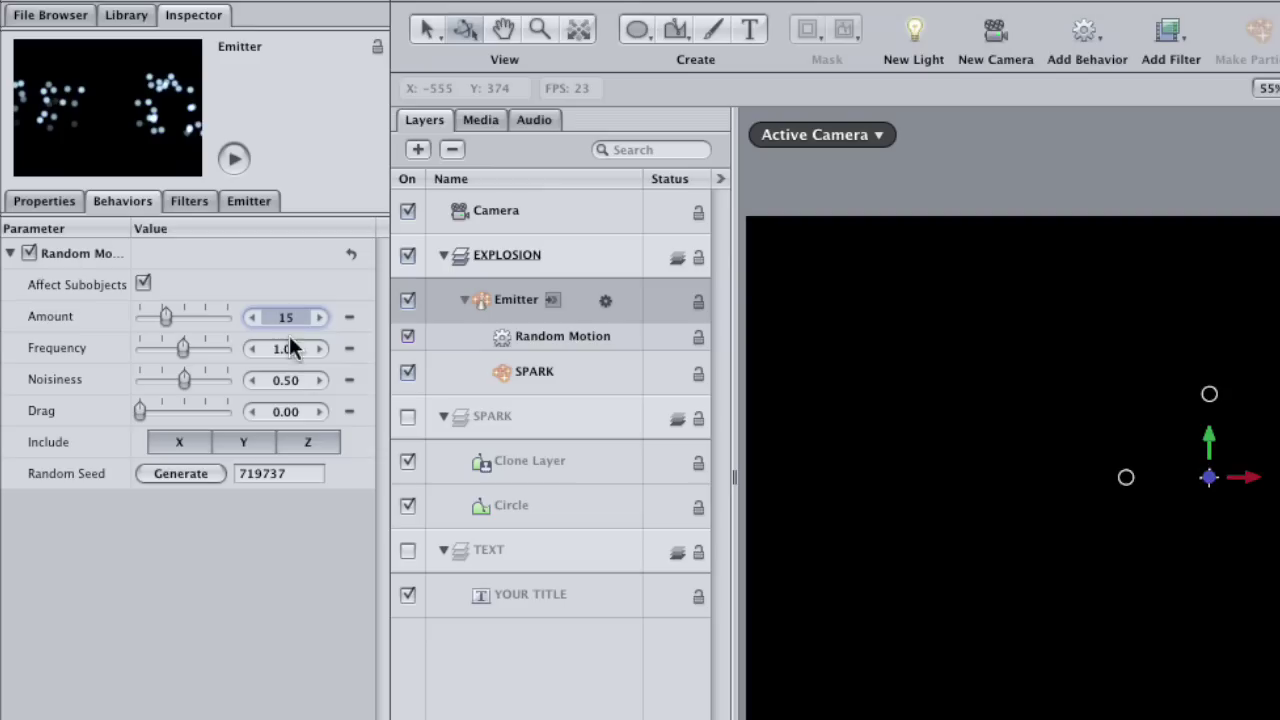
text(250)
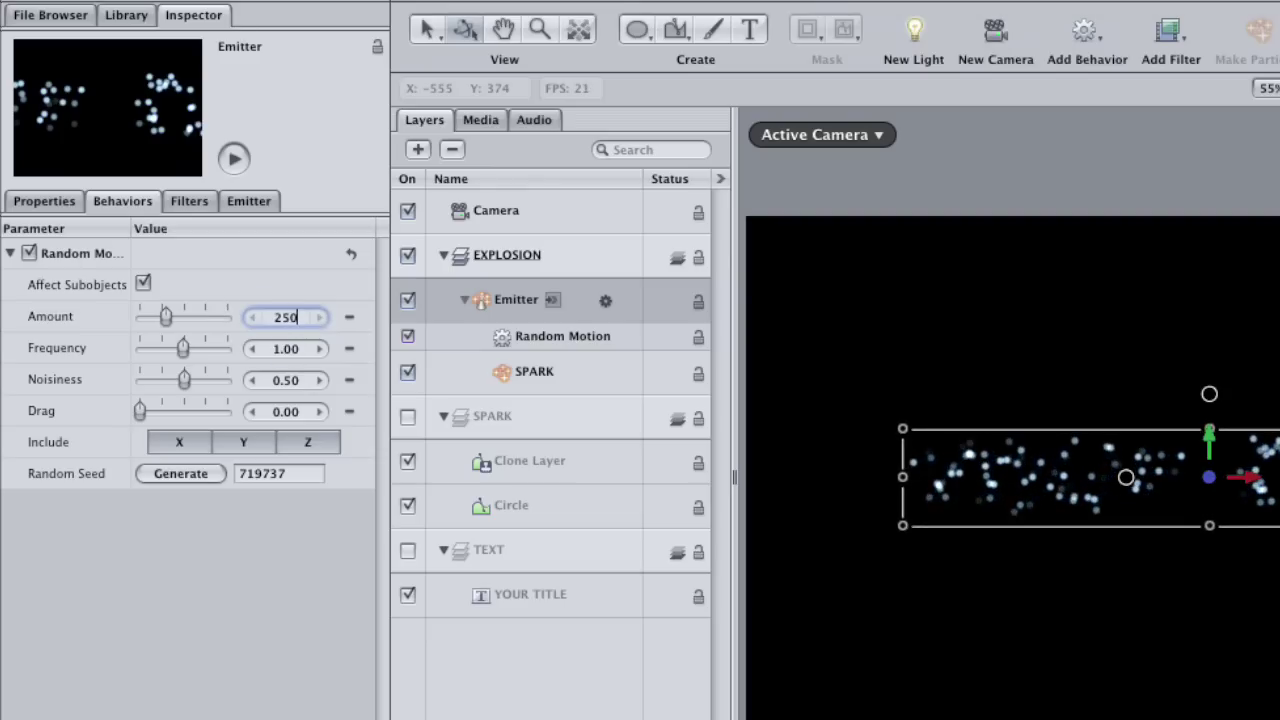
key(Return)
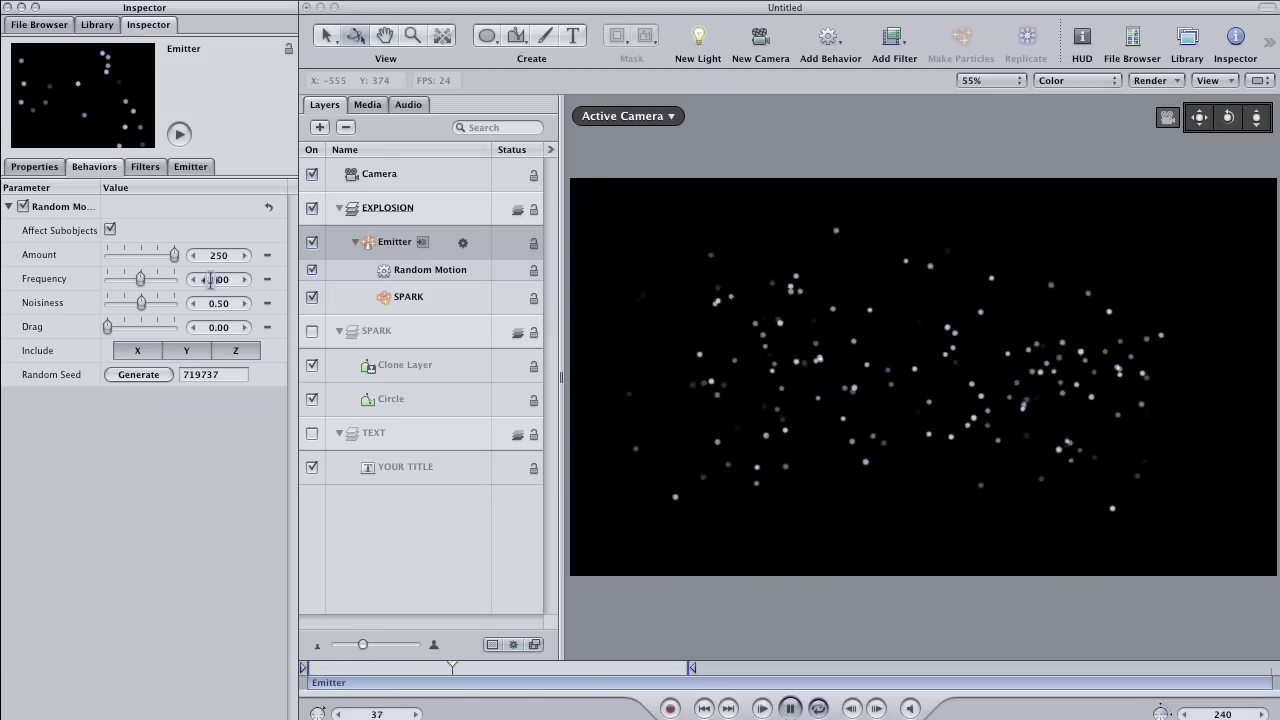
drag(141, 280, 113, 285)
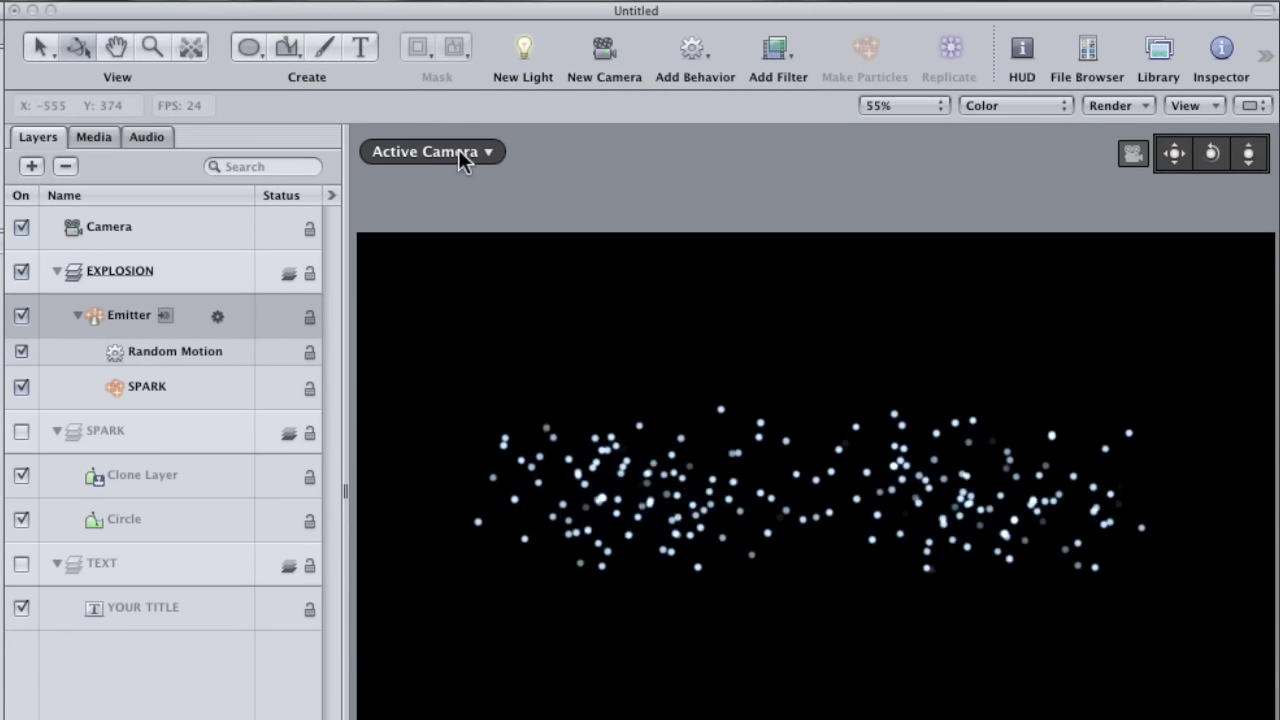
- Switch the viewer to the Perspective camera, orbit down onto the scene, and select the 3D Transform tool
click(648, 118)
click(500, 214)
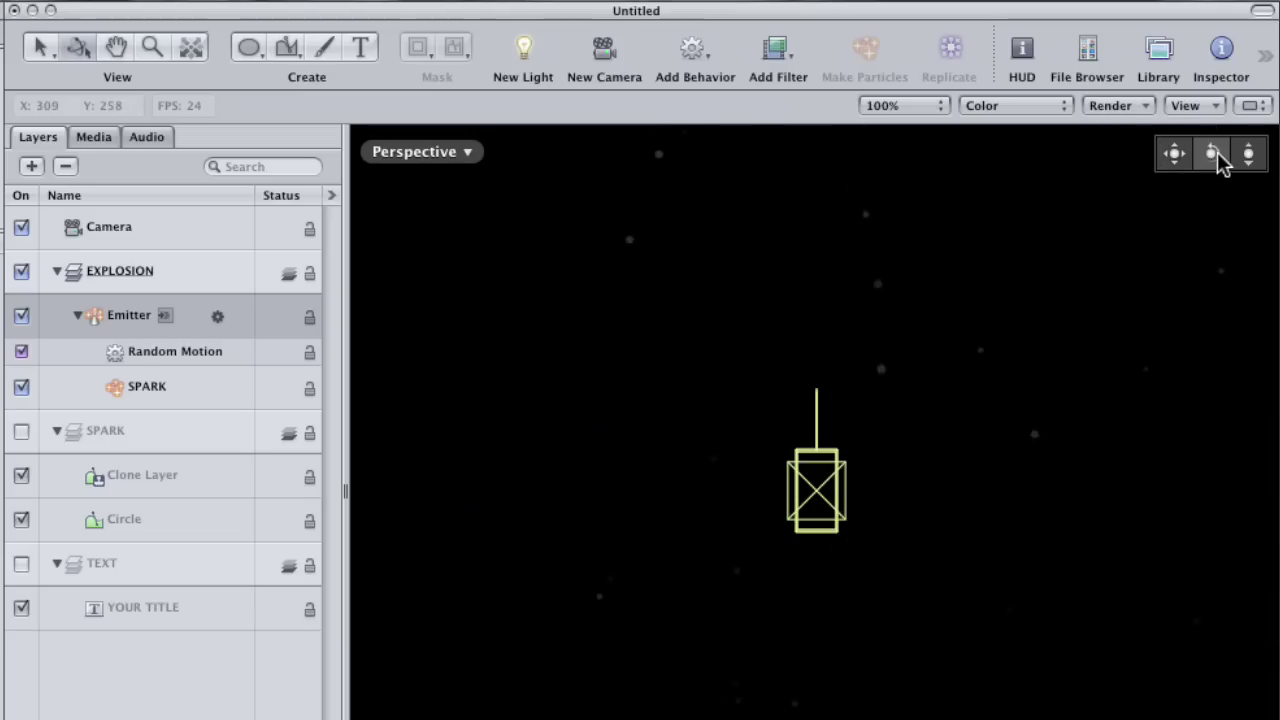
drag(1212, 153, 1205, 180)
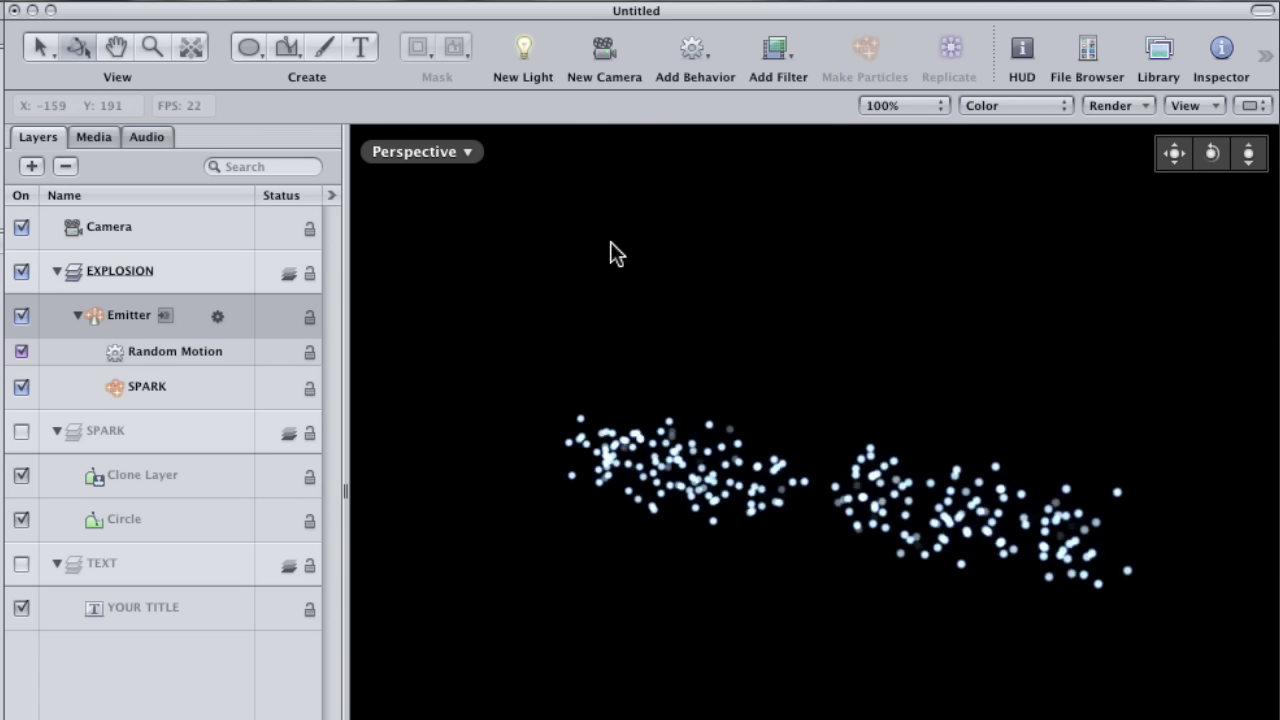
click(193, 52)
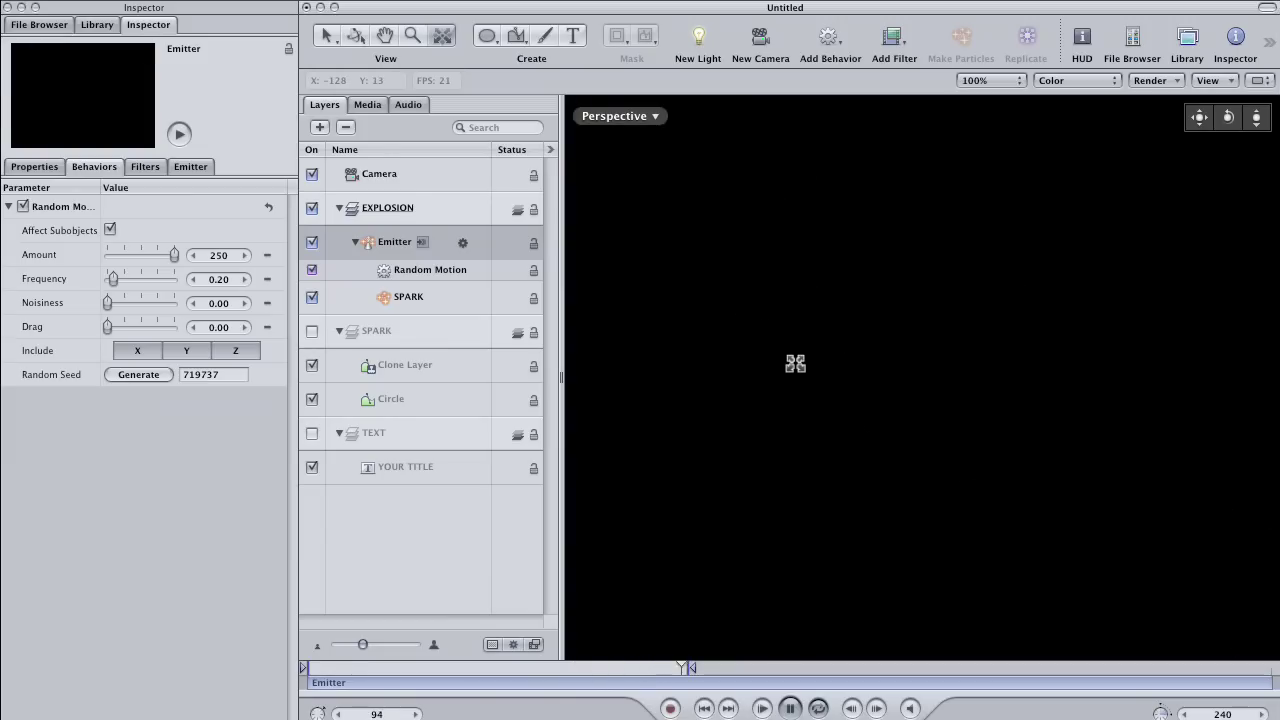
- Pan the perspective view right and down so the camera and the spark line both appear, then select the Select tool
key(Down)
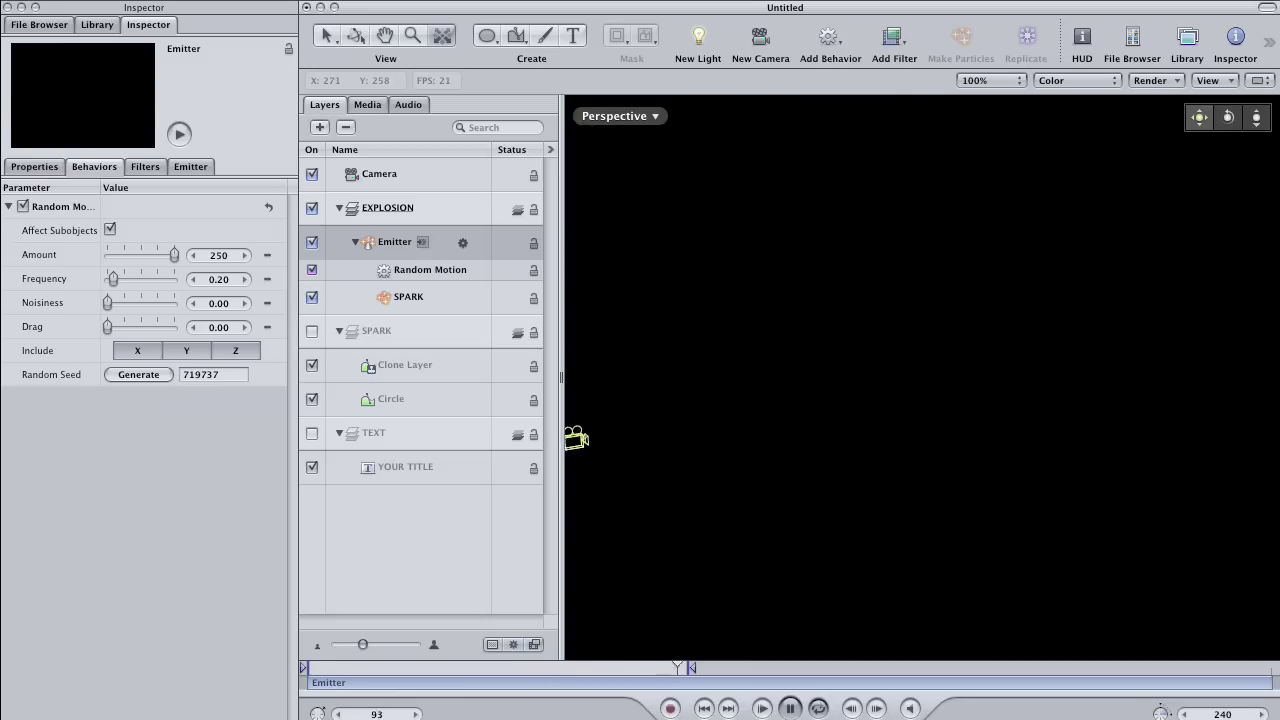
drag(1197, 117, 1210, 117)
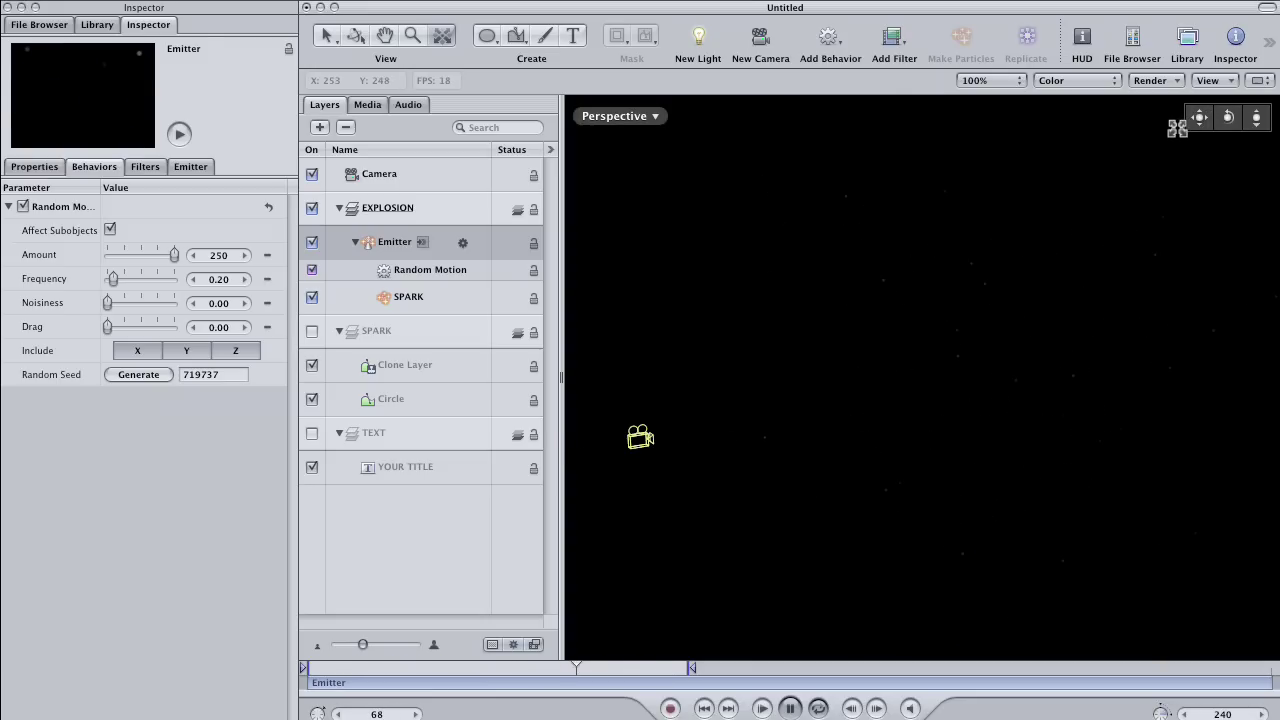
drag(1196, 125, 1218, 125)
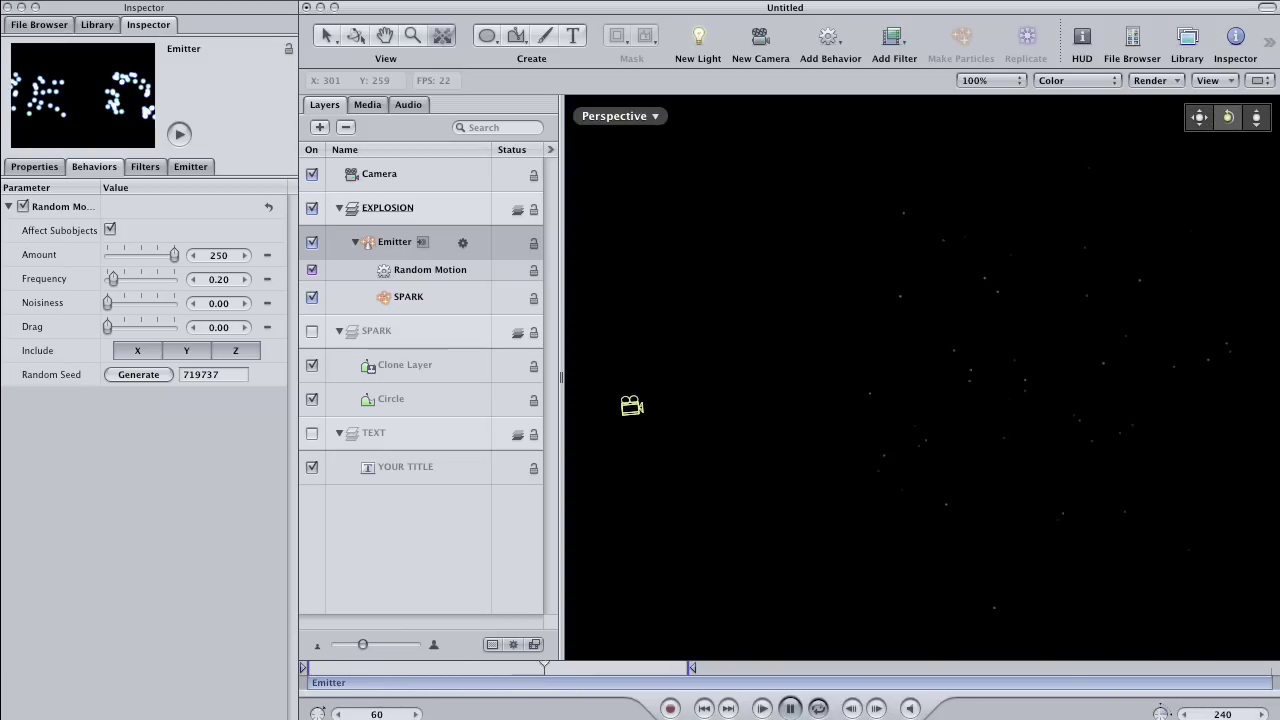
drag(1199, 117, 1199, 137)
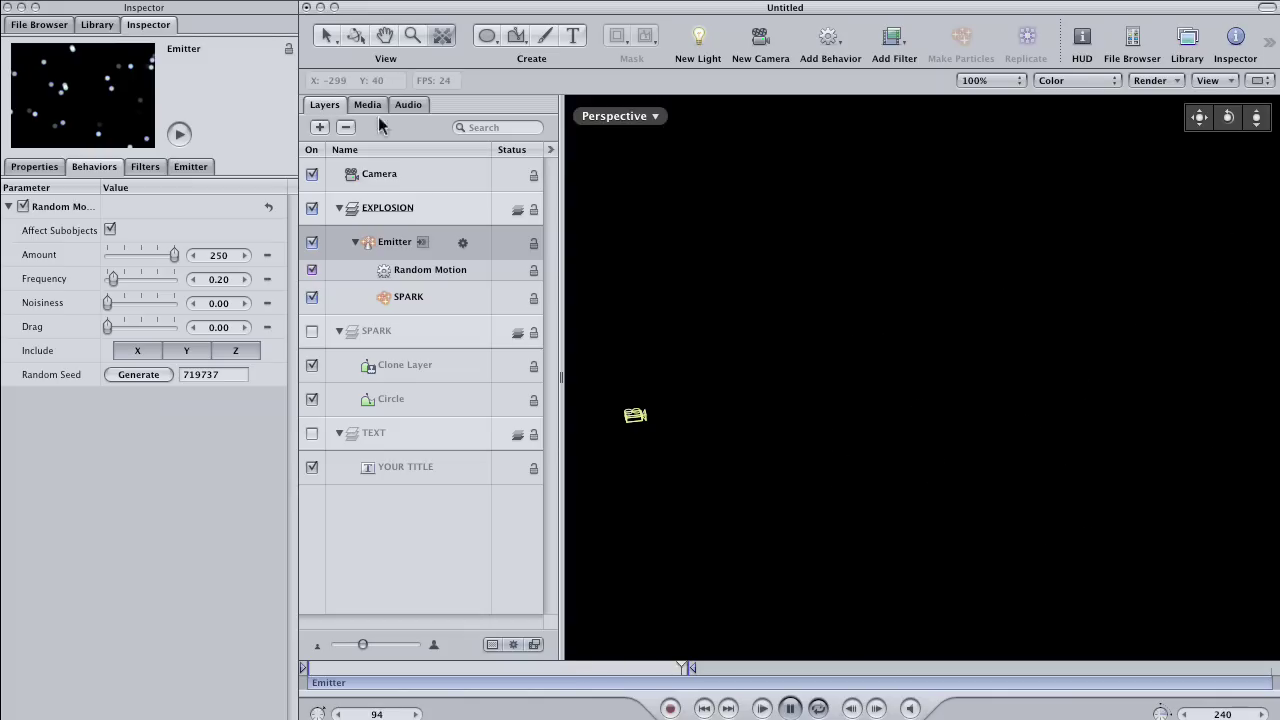
click(328, 37)
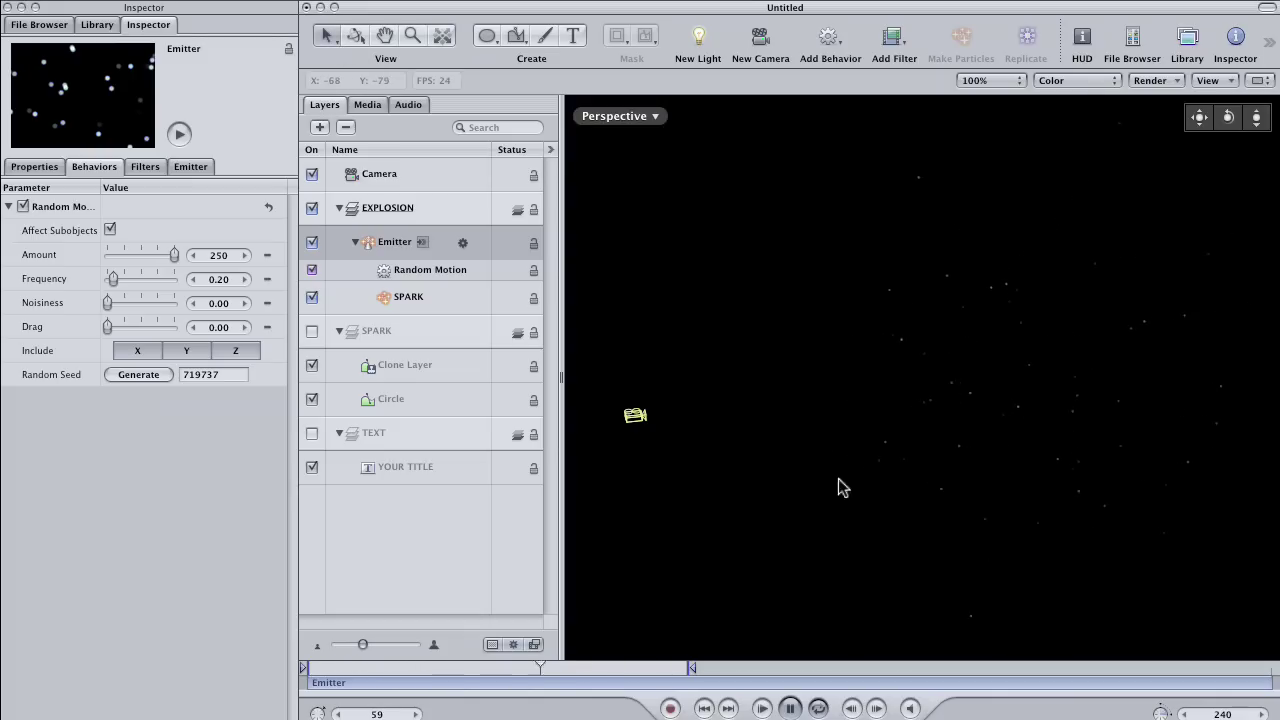